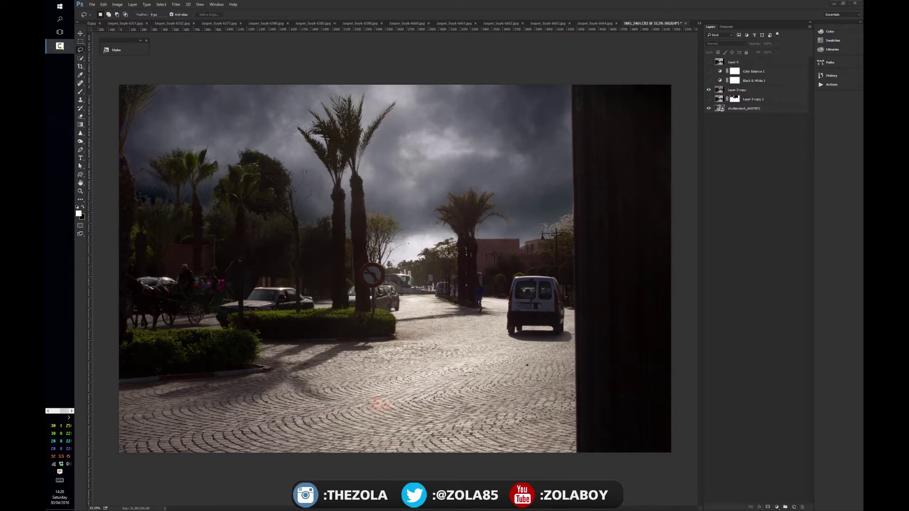
Step: Compare the original photo on Layer 0 with the stormy-sky composite, and show the Black & White 1 adjustment
{"action": "left_click", "coordinate": [708, 62]}
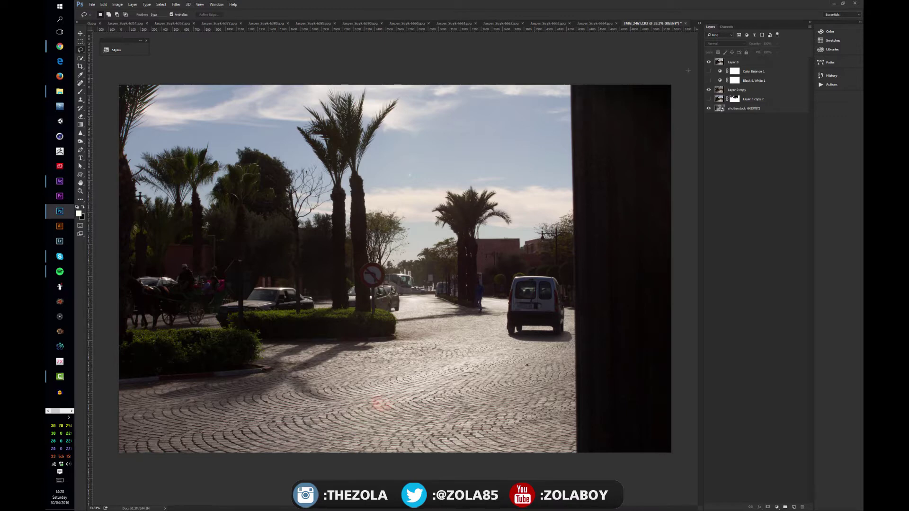
{"action": "left_click", "coordinate": [709, 62]}
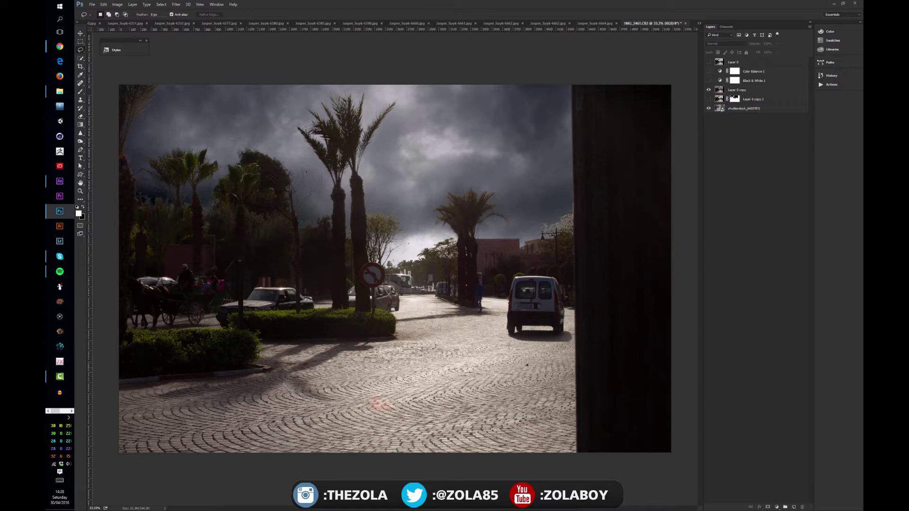
{"action": "left_click", "coordinate": [708, 80]}
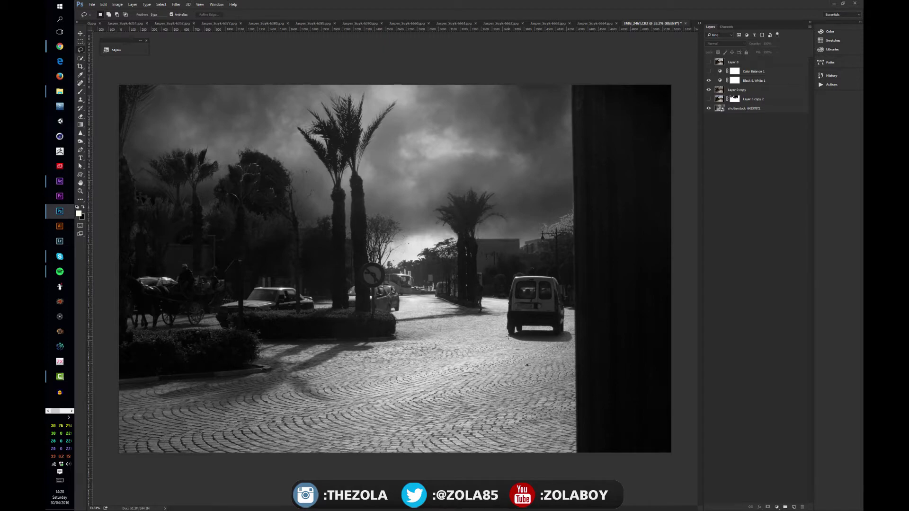
Step: Examine the black-and-white composite up close along the palm trees, branches, rooftops and van where they meet the replaced sky
{"action": "key", "text": "ctrl+plus"}
{"action": "key", "text": "ctrl+plus"}
{"action": "key", "text": "ctrl+plus"}
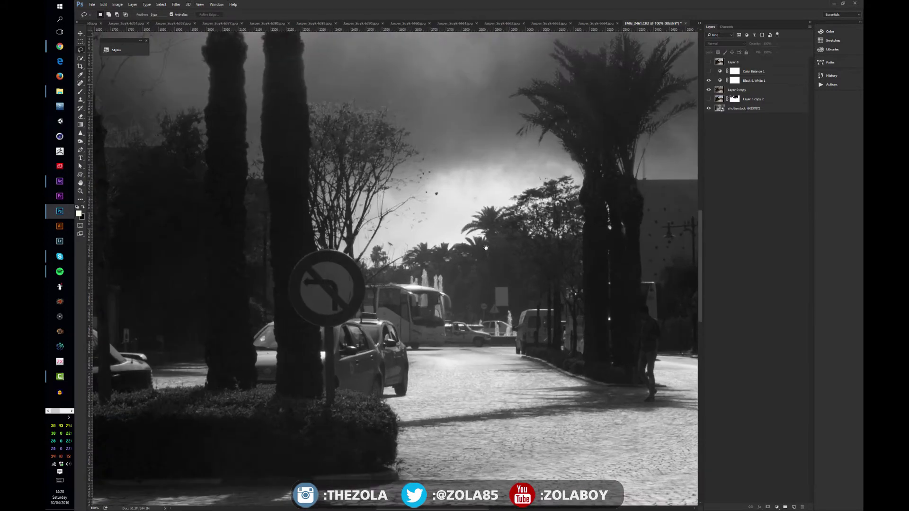
{"action": "left_click_drag", "start_coordinate": [485, 248], "coordinate": [370, 258]}
{"action": "left_click_drag", "start_coordinate": [499, 226], "coordinate": [373, 253]}
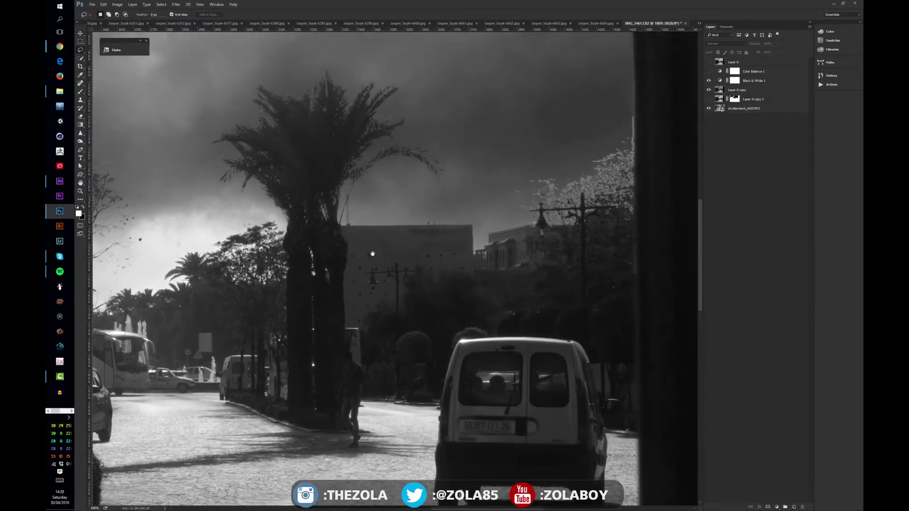
{"action": "left_click_drag", "start_coordinate": [156, 114], "coordinate": [540, 203]}
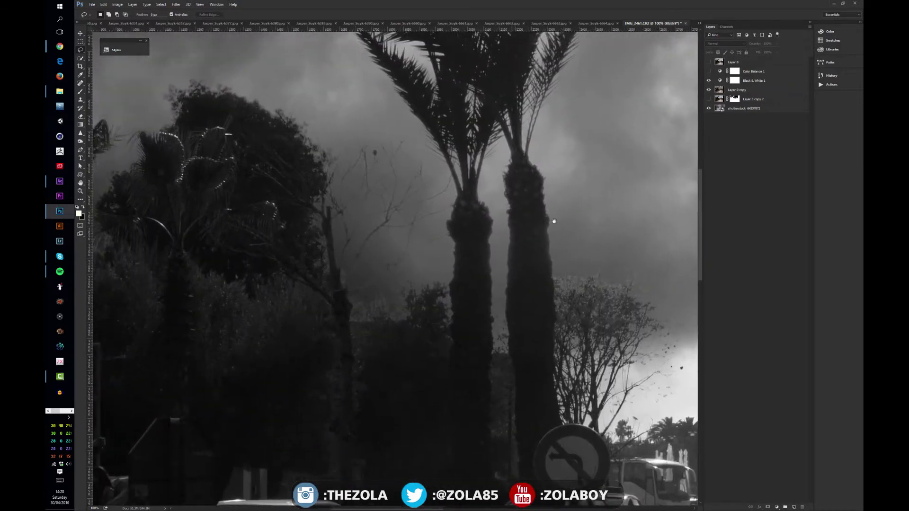
{"action": "left_click_drag", "start_coordinate": [434, 156], "coordinate": [598, 175]}
{"action": "left_click_drag", "start_coordinate": [496, 199], "coordinate": [359, 232]}
{"action": "left_click_drag", "start_coordinate": [587, 210], "coordinate": [379, 210]}
{"action": "left_click_drag", "start_coordinate": [477, 245], "coordinate": [589, 231]}
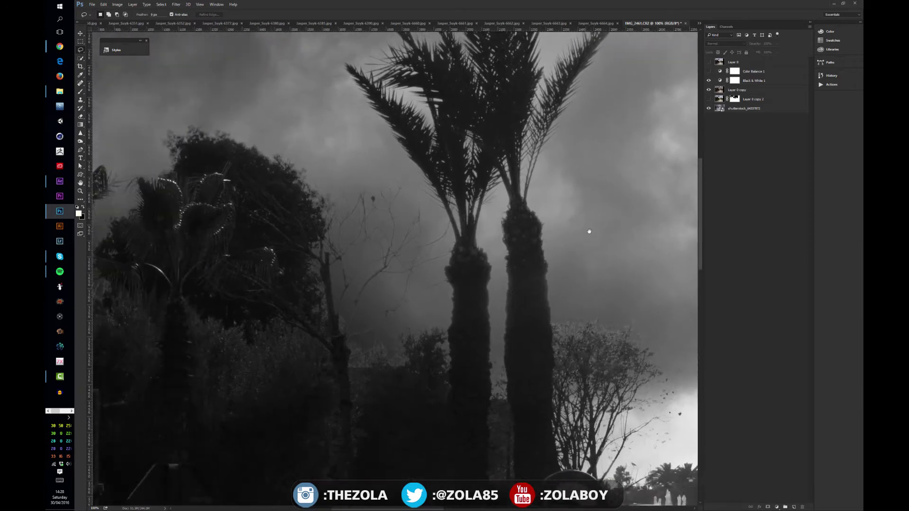
{"action": "left_click_drag", "start_coordinate": [216, 192], "coordinate": [232, 316]}
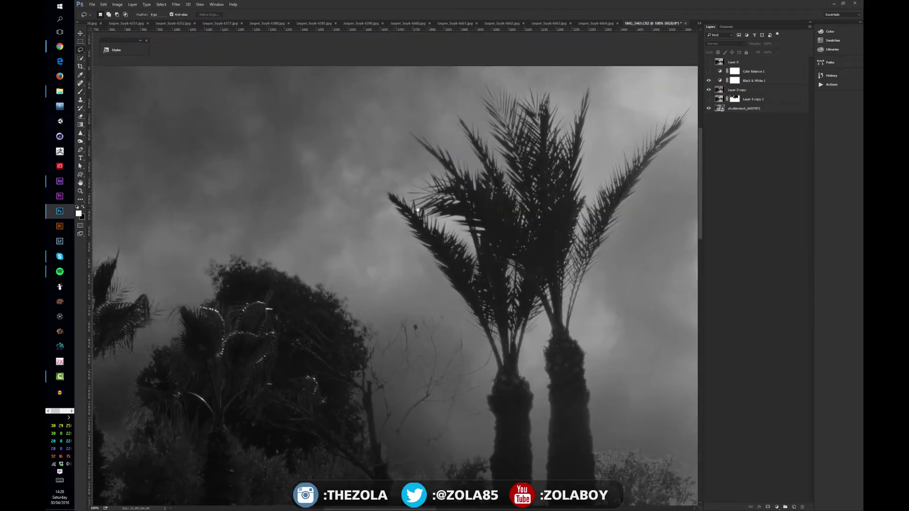
{"action": "left_click_drag", "start_coordinate": [517, 139], "coordinate": [390, 261]}
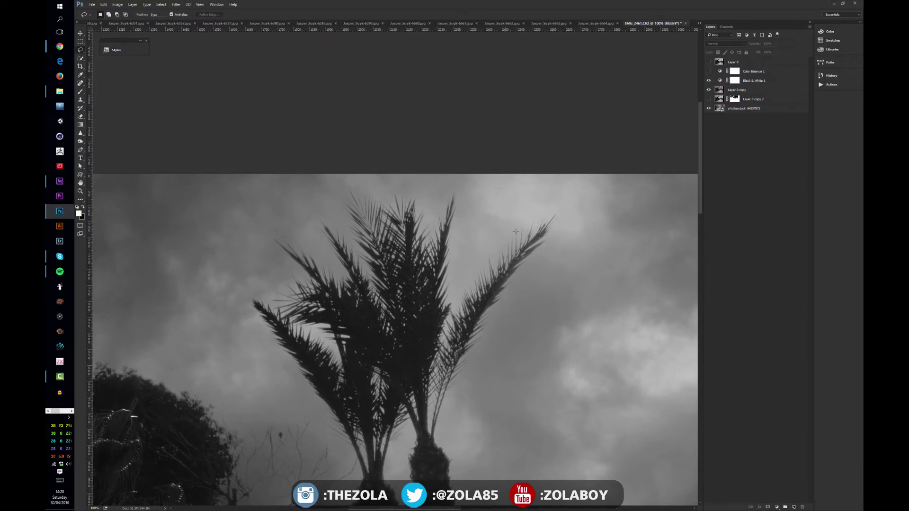
{"action": "left_click_drag", "start_coordinate": [442, 294], "coordinate": [663, 161]}
{"action": "left_click_drag", "start_coordinate": [359, 266], "coordinate": [424, 259]}
{"action": "left_click_drag", "start_coordinate": [309, 93], "coordinate": [279, 219]}
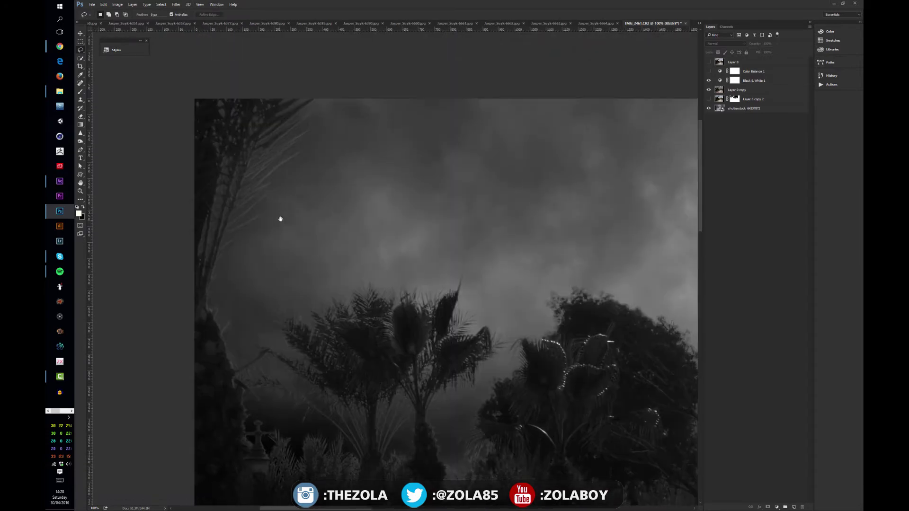
{"action": "left_click_drag", "start_coordinate": [342, 368], "coordinate": [265, 251]}
{"action": "left_click_drag", "start_coordinate": [574, 364], "coordinate": [172, 237]}
{"action": "left_click_drag", "start_coordinate": [577, 235], "coordinate": [342, 275]}
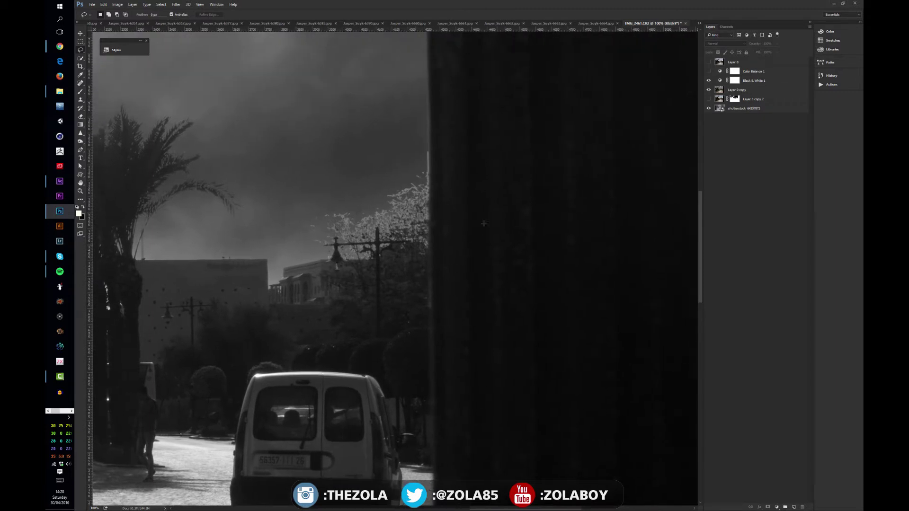
{"action": "left_click_drag", "start_coordinate": [367, 217], "coordinate": [438, 228]}
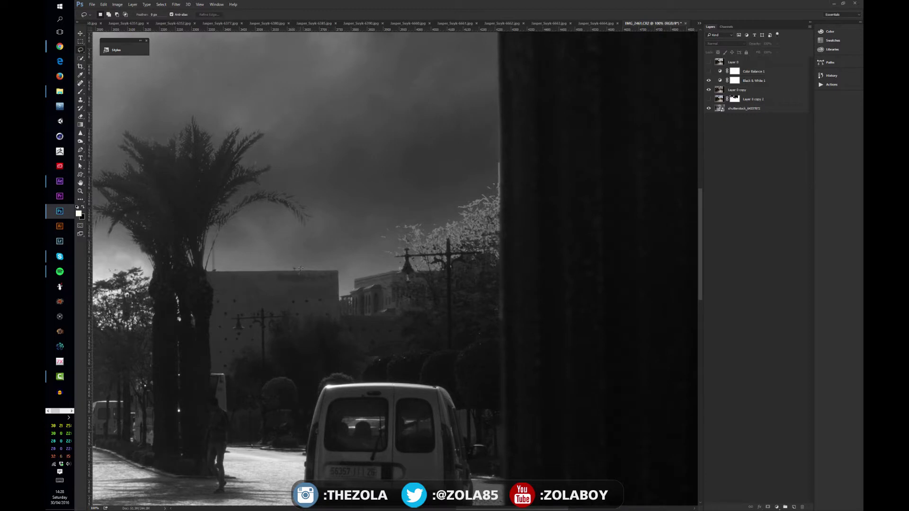
{"action": "left_click_drag", "start_coordinate": [212, 267], "coordinate": [396, 276]}
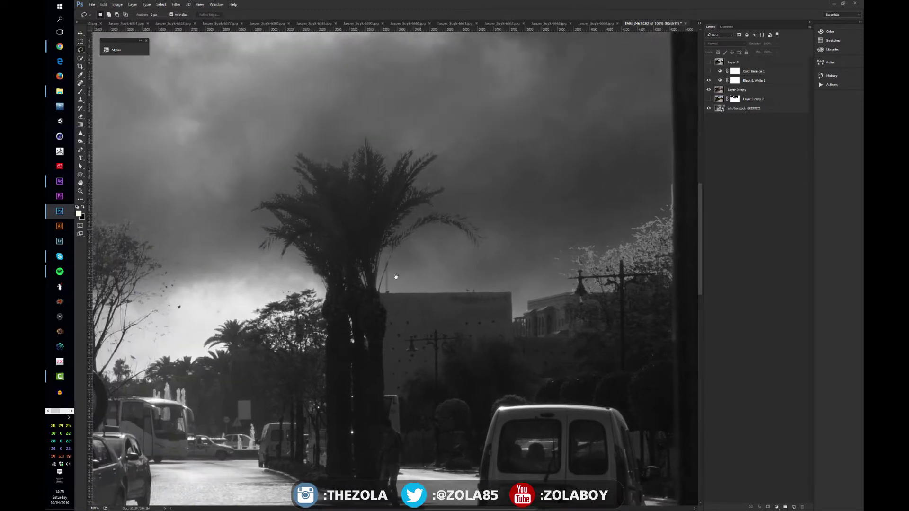
{"action": "left_click_drag", "start_coordinate": [255, 355], "coordinate": [326, 308]}
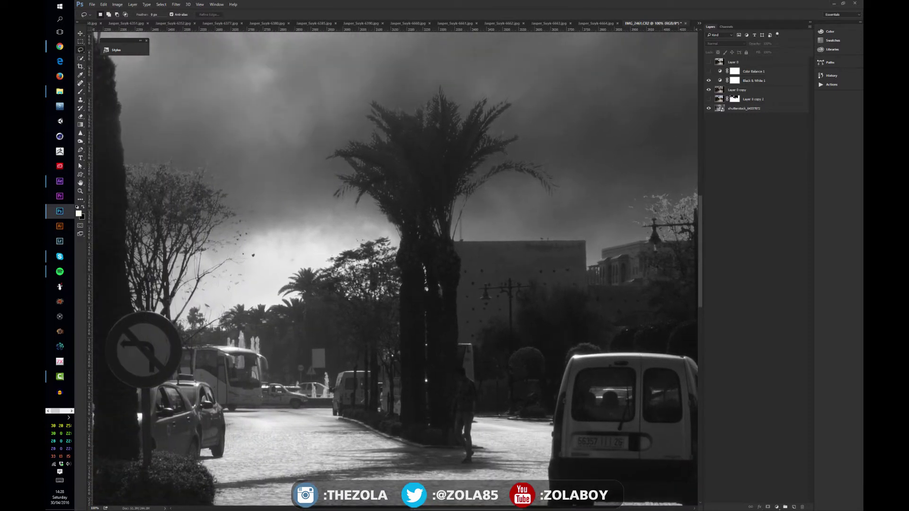
{"action": "left_click_drag", "start_coordinate": [362, 222], "coordinate": [450, 221]}
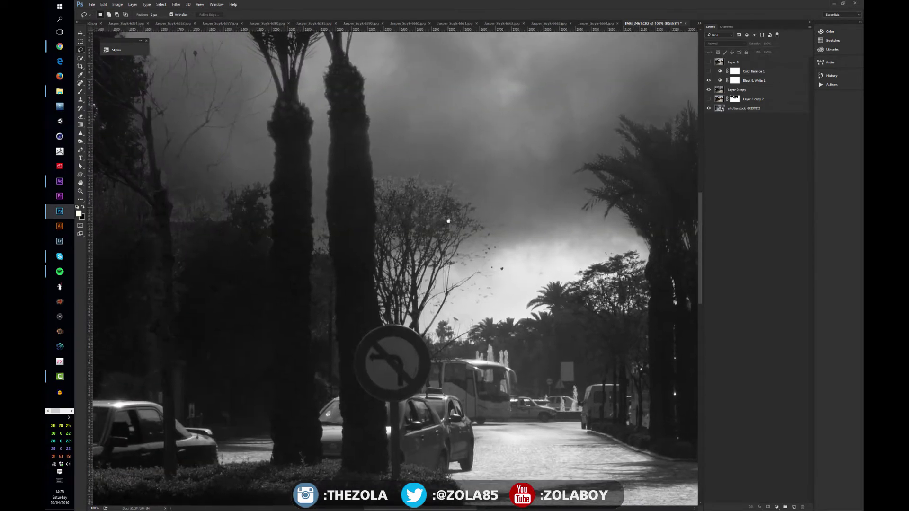
{"action": "key", "text": "ctrl+0"}
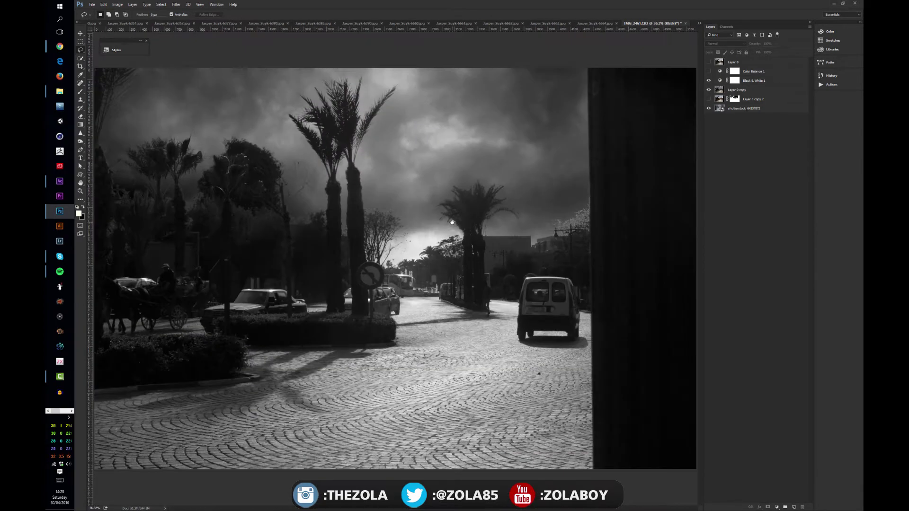
Step: Hide the Black & White 1 adjustment and Layer 0 copy, and show the original photo on Layer 0
{"action": "left_click", "coordinate": [708, 90]}
{"action": "left_click", "coordinate": [708, 81]}
{"action": "left_click", "coordinate": [709, 99]}
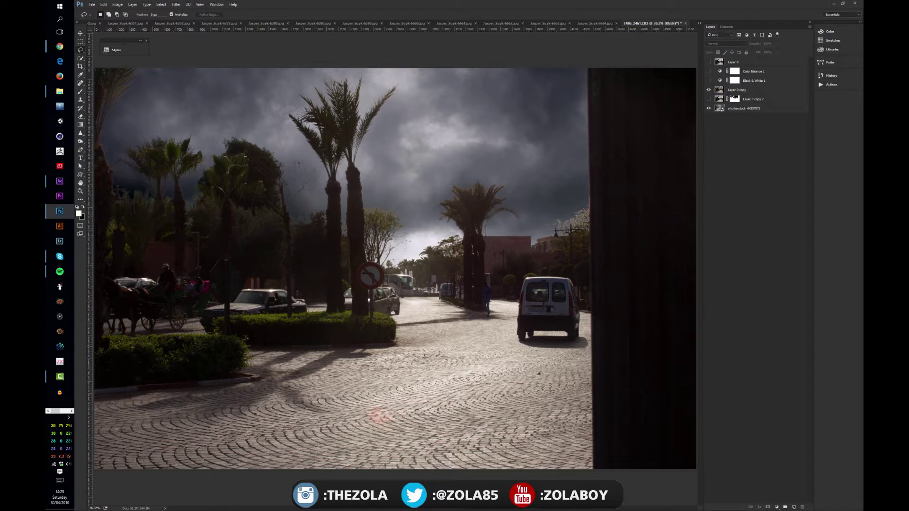
{"action": "key", "text": "v"}
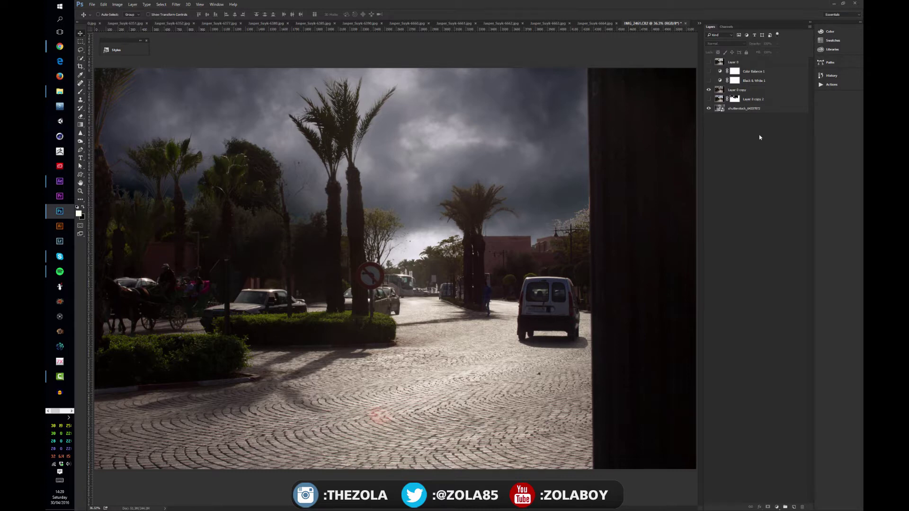
{"action": "left_click", "coordinate": [709, 62]}
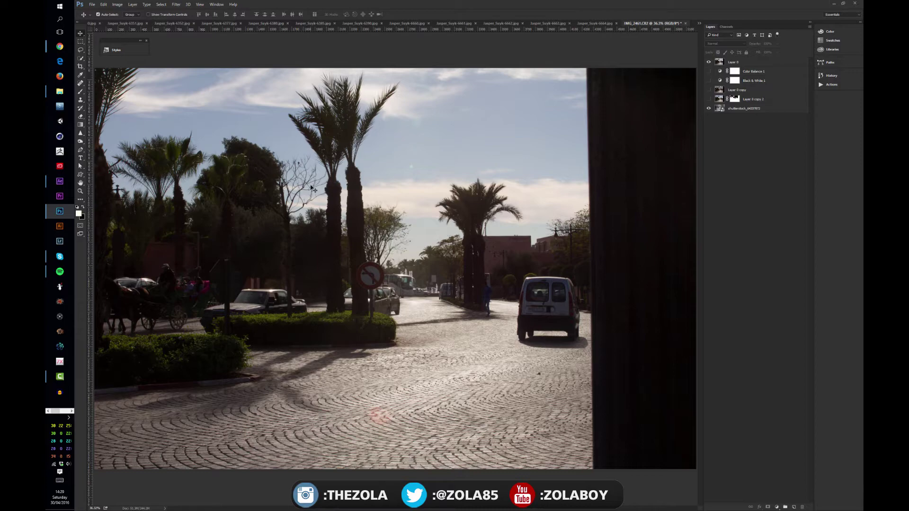
{"action": "scroll", "coordinate": [313, 189], "scroll_direction": "up", "scroll_amount": 5}
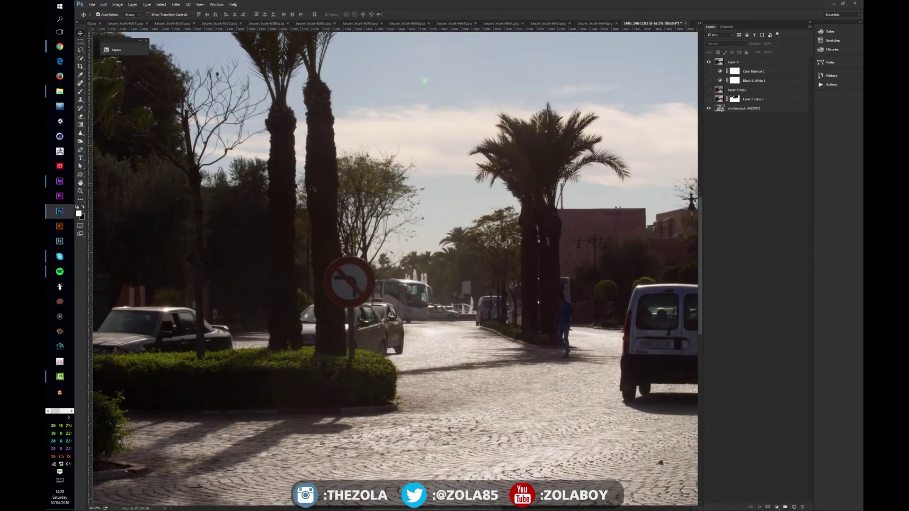
{"action": "key", "text": "ctrl+plus"}
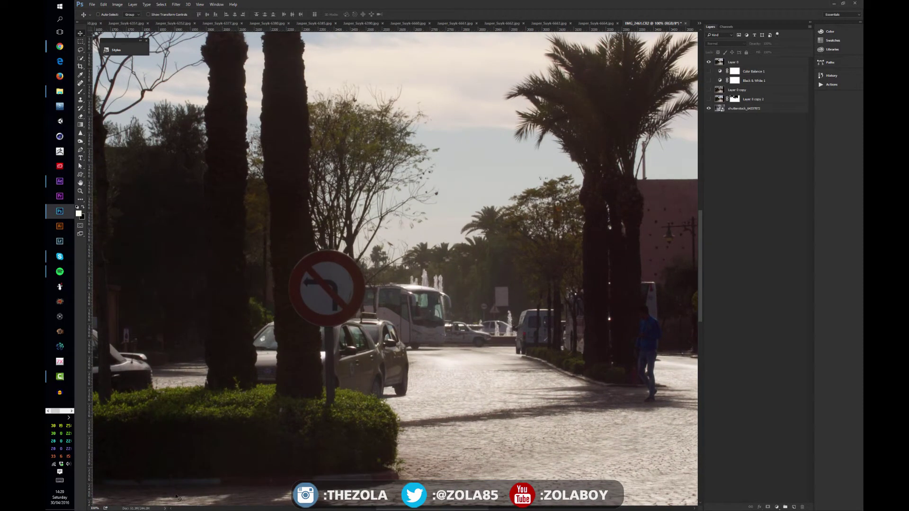
{"action": "left_click_drag", "start_coordinate": [367, 177], "coordinate": [396, 248]}
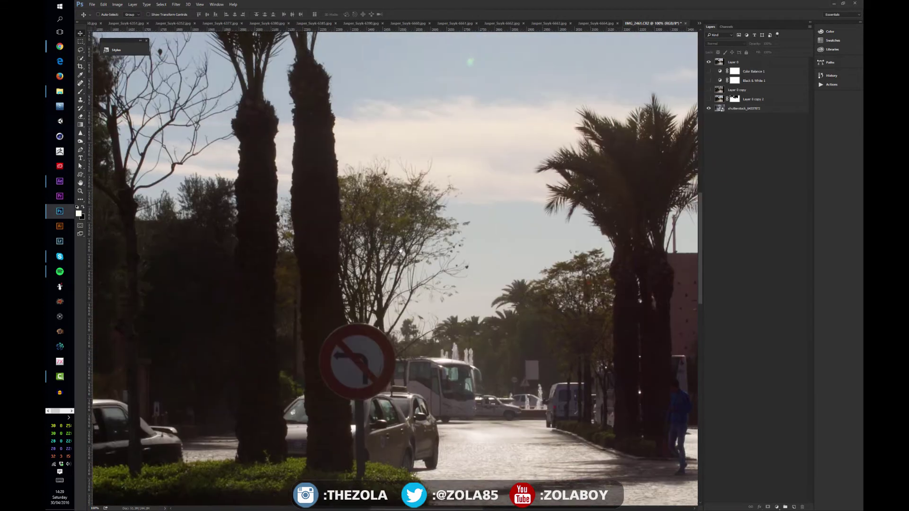
{"action": "left_click_drag", "start_coordinate": [517, 294], "coordinate": [415, 264]}
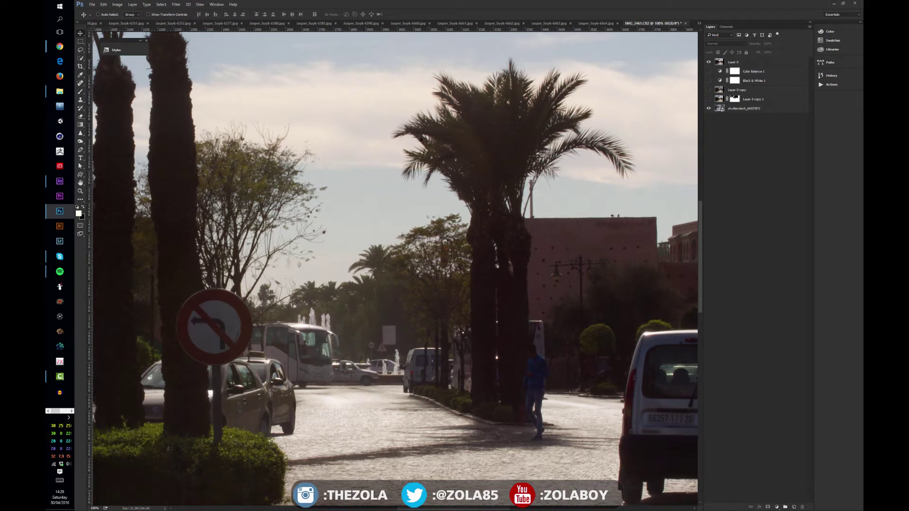
{"action": "left_click_drag", "start_coordinate": [501, 170], "coordinate": [346, 220]}
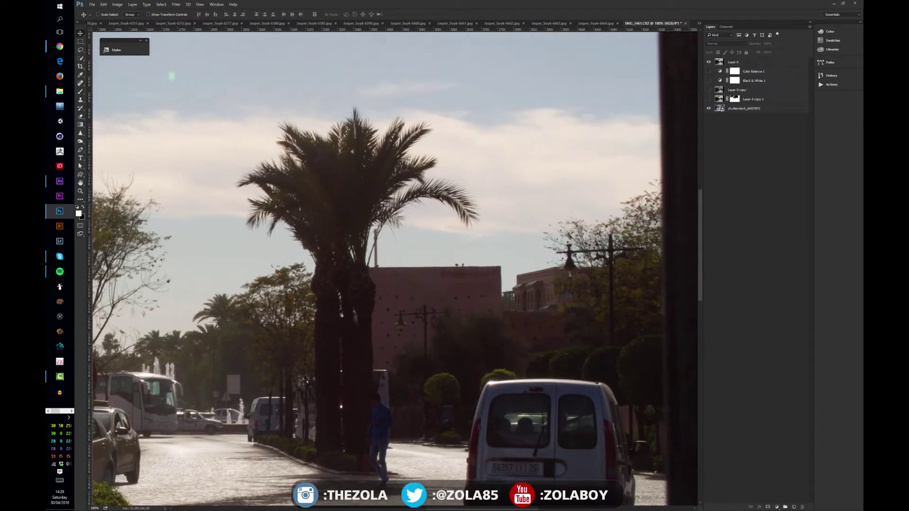
{"action": "left_click", "coordinate": [737, 61]}
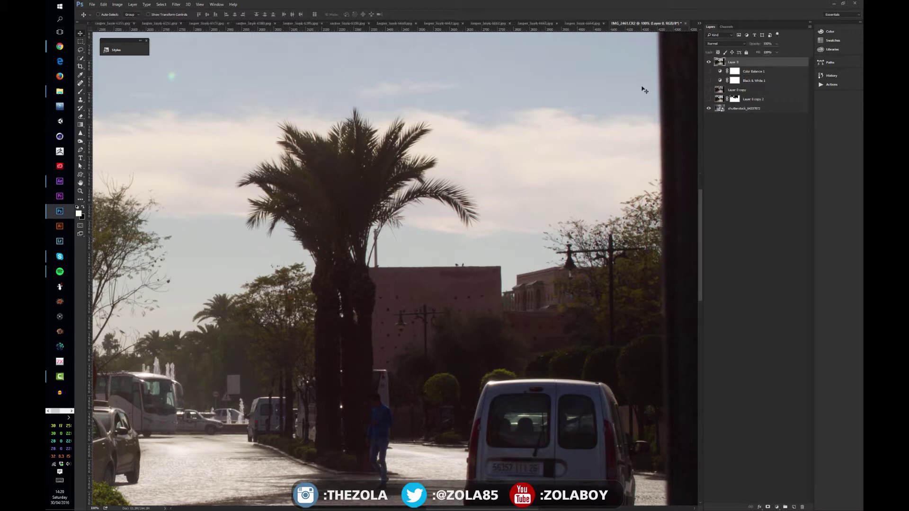
{"action": "left_click", "coordinate": [176, 5]}
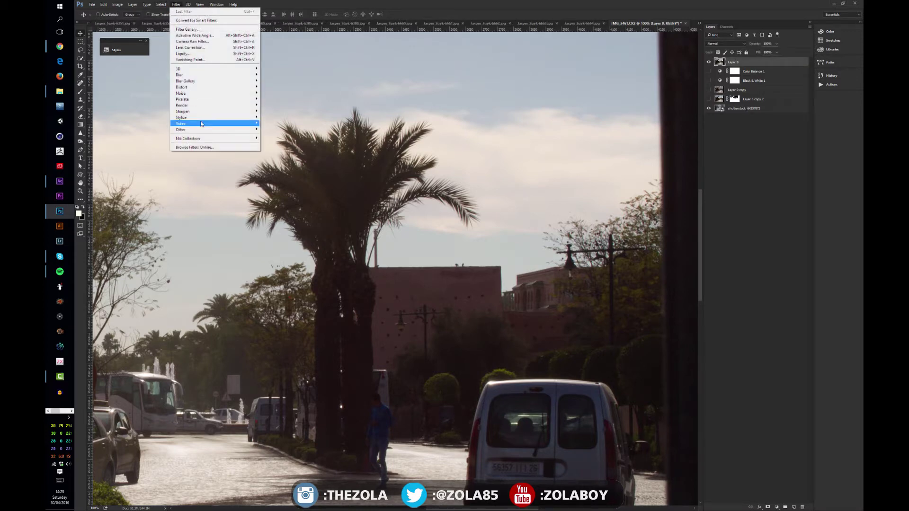
{"action": "mouse_move", "coordinate": [191, 114]}
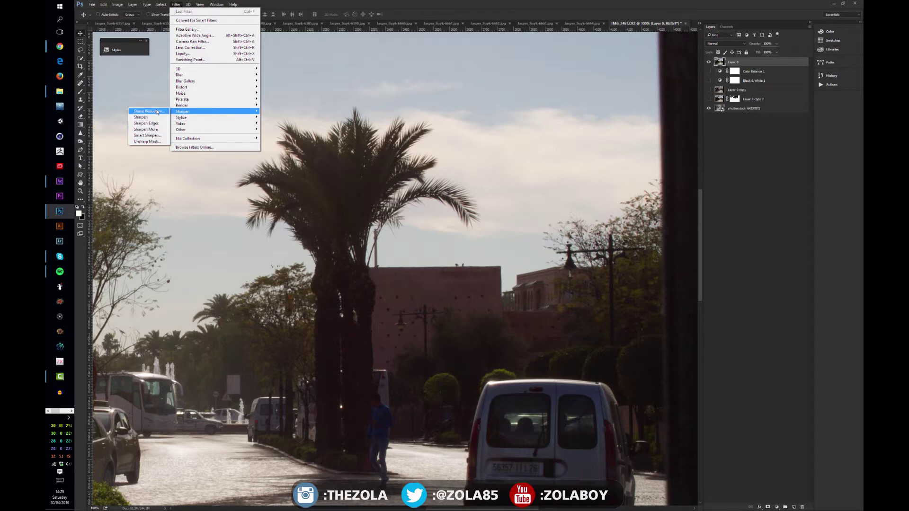
{"action": "left_click", "coordinate": [147, 135]}
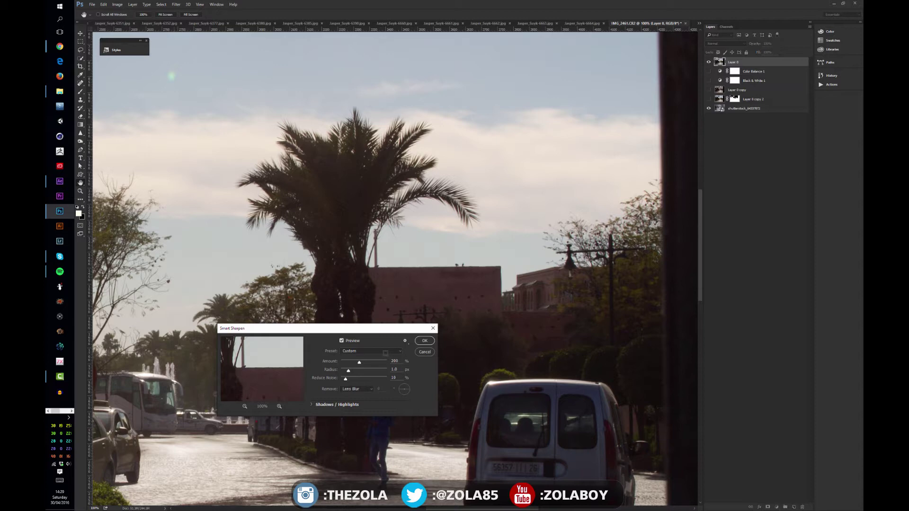
{"action": "left_click_drag", "start_coordinate": [358, 362], "coordinate": [346, 363]}
{"action": "left_click", "coordinate": [424, 352]}
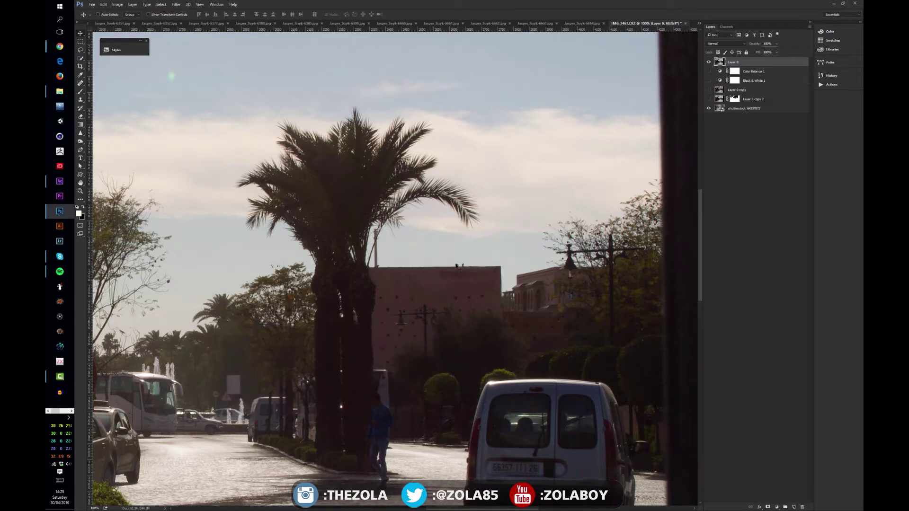
Step: Bring the whole photo into view and show the document's colour channels
{"action": "left_click_drag", "start_coordinate": [343, 241], "coordinate": [480, 245]}
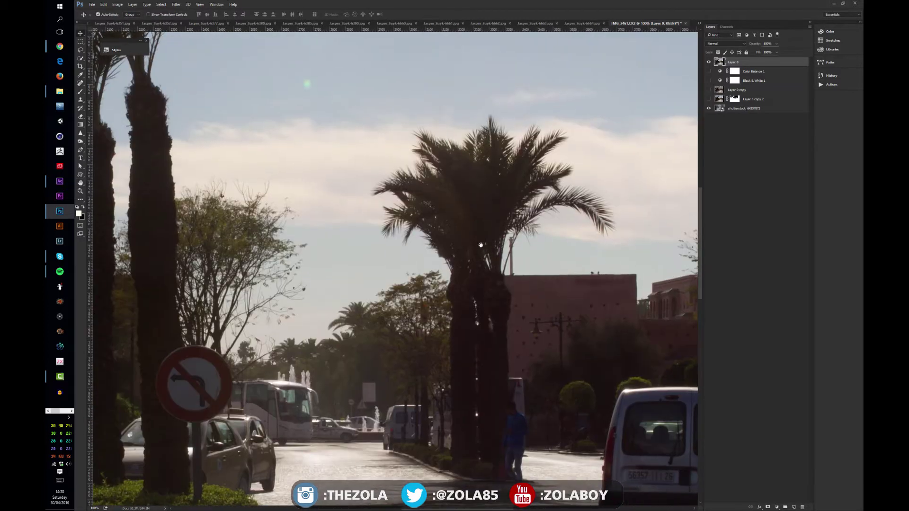
{"action": "key", "text": "ctrl+minus"}
{"action": "scroll", "coordinate": [481, 244], "scroll_direction": "down", "scroll_amount": 2}
{"action": "scroll", "coordinate": [480, 245], "scroll_direction": "down", "scroll_amount": 2}
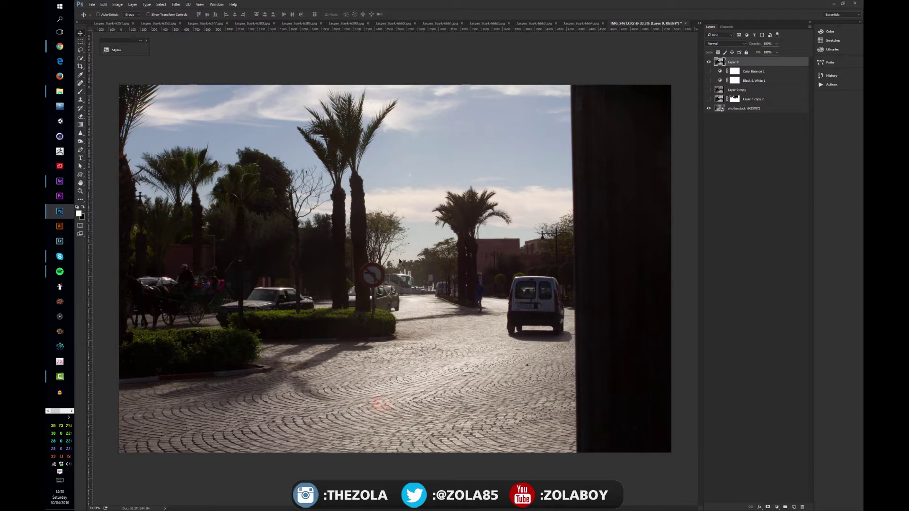
{"action": "left_click", "coordinate": [725, 28]}
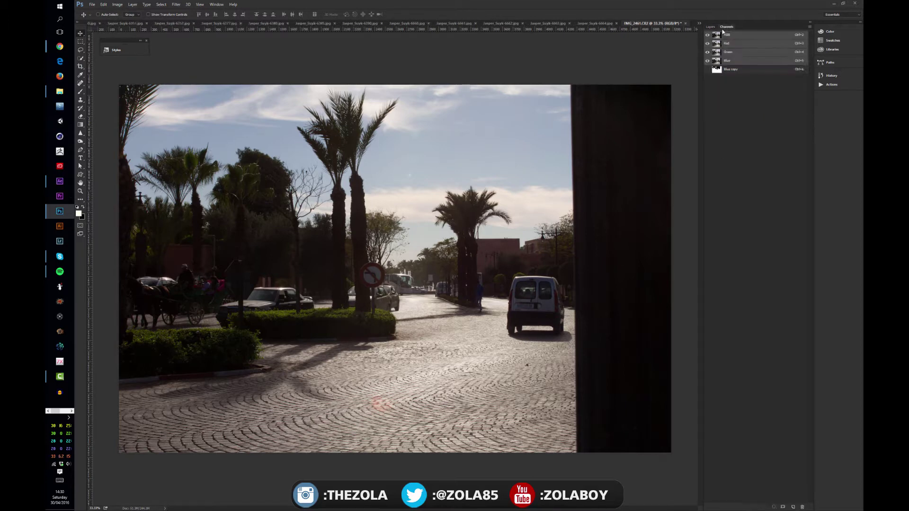
{"action": "left_click", "coordinate": [710, 27]}
{"action": "left_click", "coordinate": [726, 27]}
{"action": "left_click", "coordinate": [217, 4]}
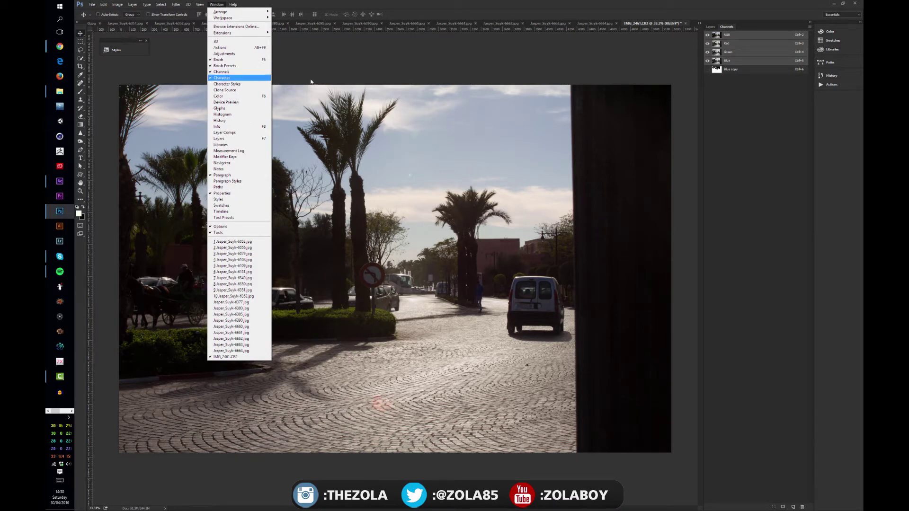
{"action": "left_click", "coordinate": [733, 125]}
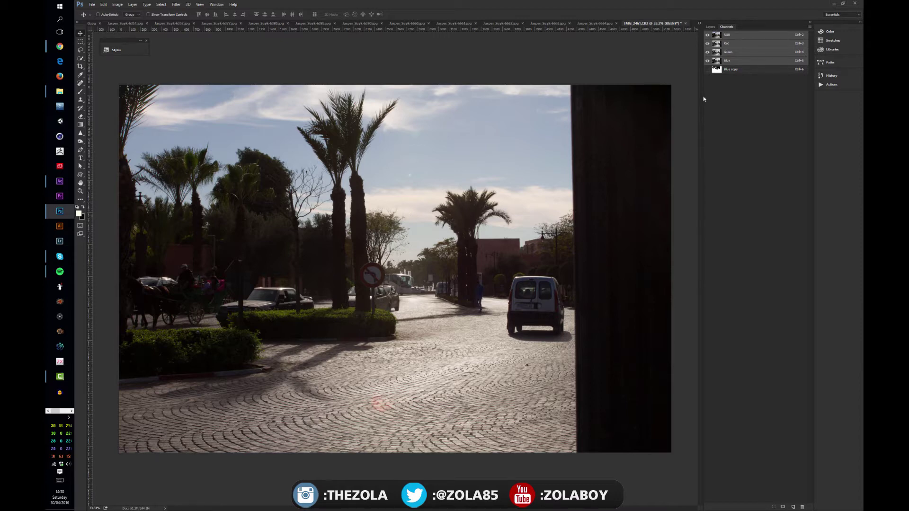
Step: Compare the red, green and blue channels one by one against the full RGB photo for contrast between sky and trees
{"action": "left_click", "coordinate": [718, 44]}
{"action": "left_click", "coordinate": [718, 52]}
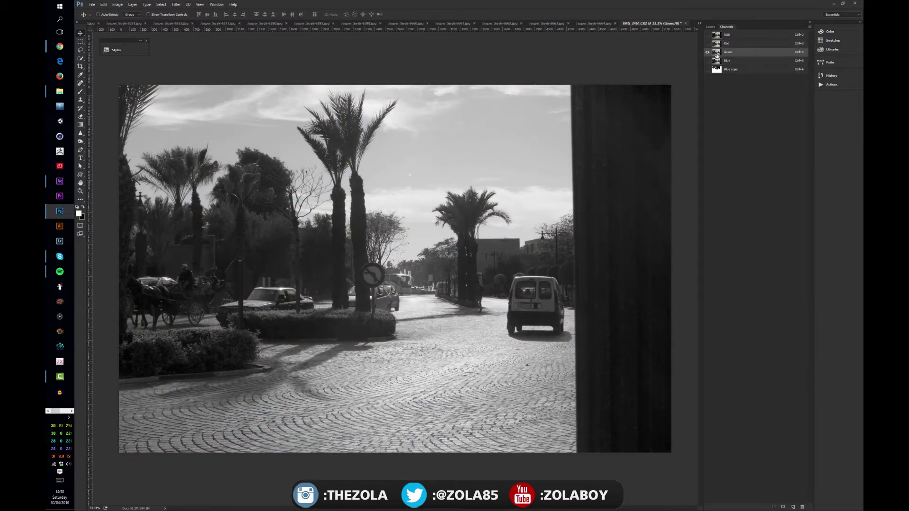
{"action": "left_click", "coordinate": [719, 61]}
{"action": "left_click", "coordinate": [718, 35]}
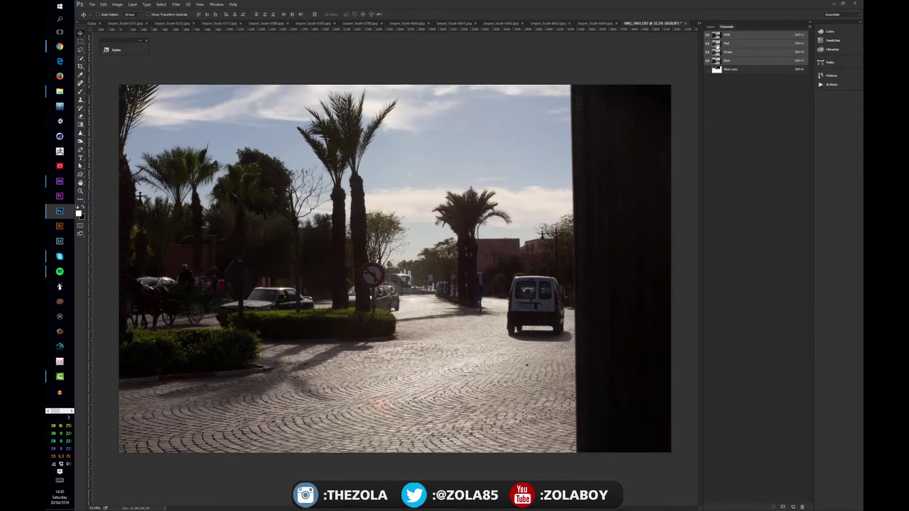
{"action": "left_click", "coordinate": [718, 43]}
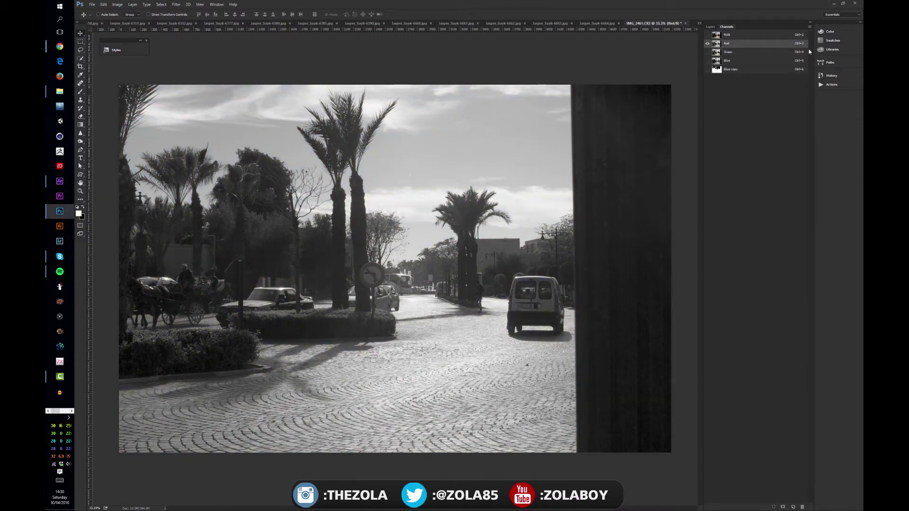
{"action": "left_click", "coordinate": [717, 52]}
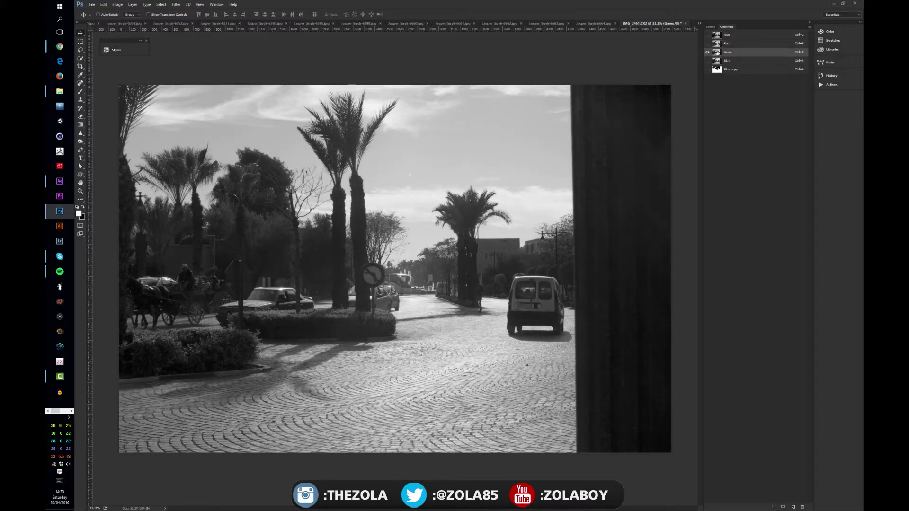
{"action": "left_click", "coordinate": [717, 62]}
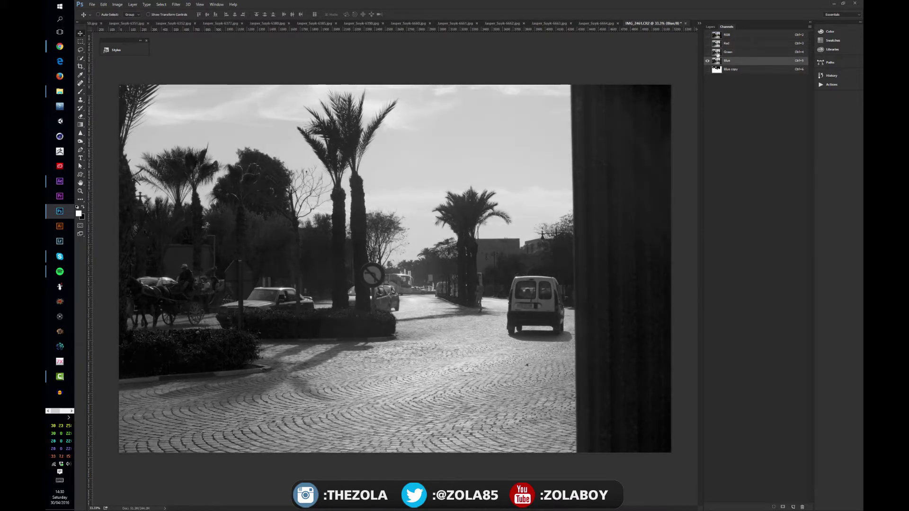
{"action": "left_click", "coordinate": [717, 35]}
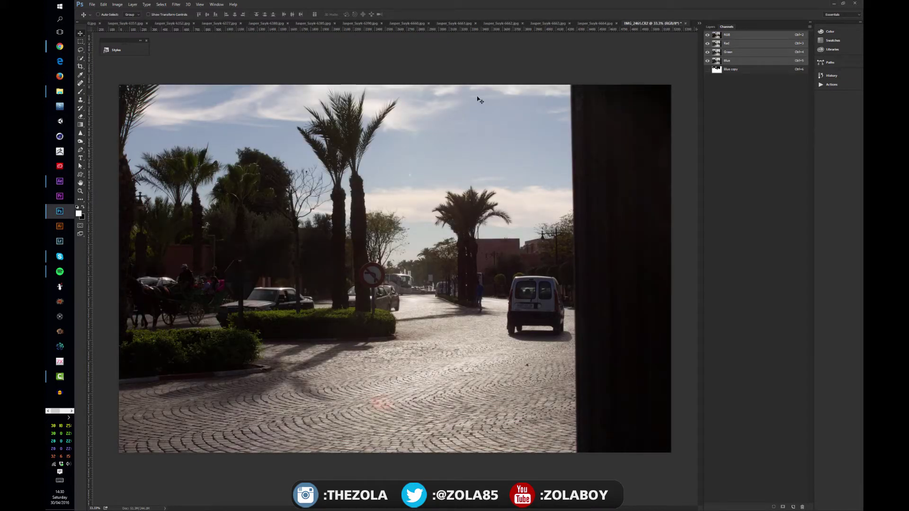
Step: Compare the red, green and blue channels up close around the palm trees, bare branches and rooftops against the sky
{"action": "left_click", "coordinate": [716, 44]}
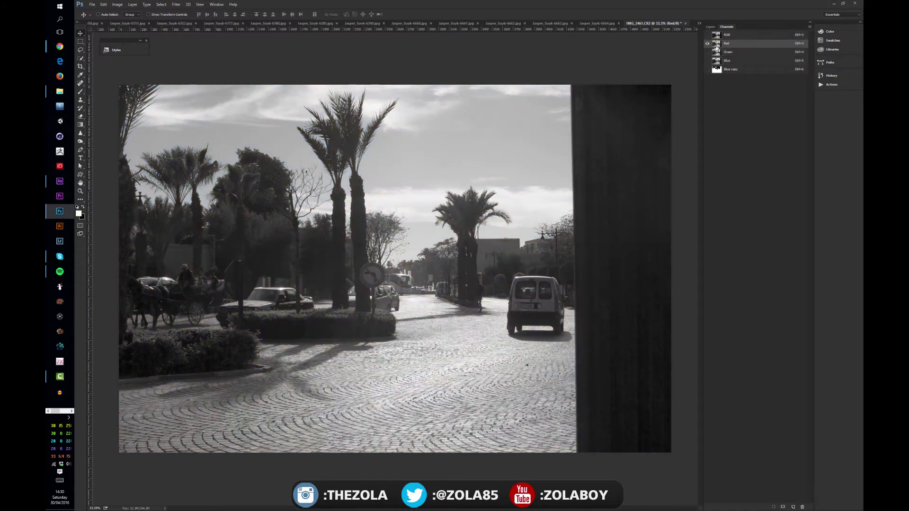
{"action": "key", "text": "ctrl+plus"}
{"action": "key", "text": "ctrl+plus"}
{"action": "key", "text": "ctrl+plus"}
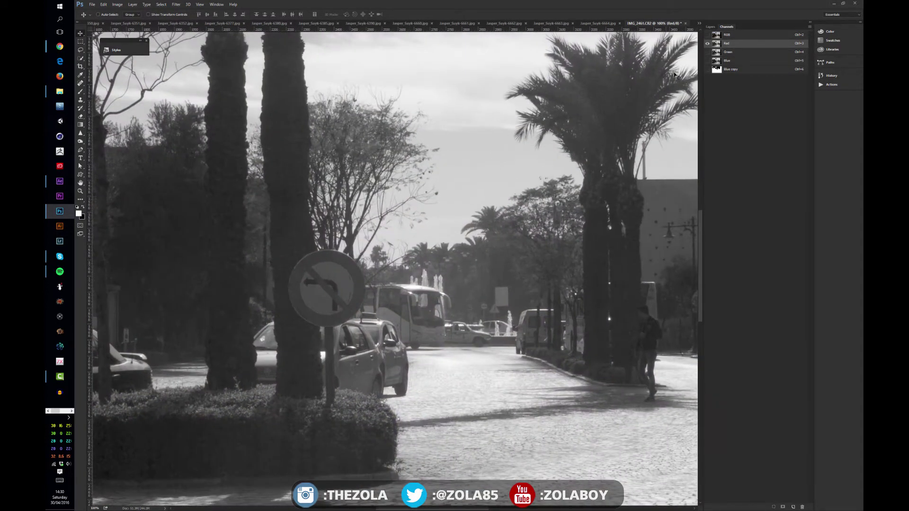
{"action": "left_click", "coordinate": [716, 52]}
{"action": "left_click", "coordinate": [719, 61]}
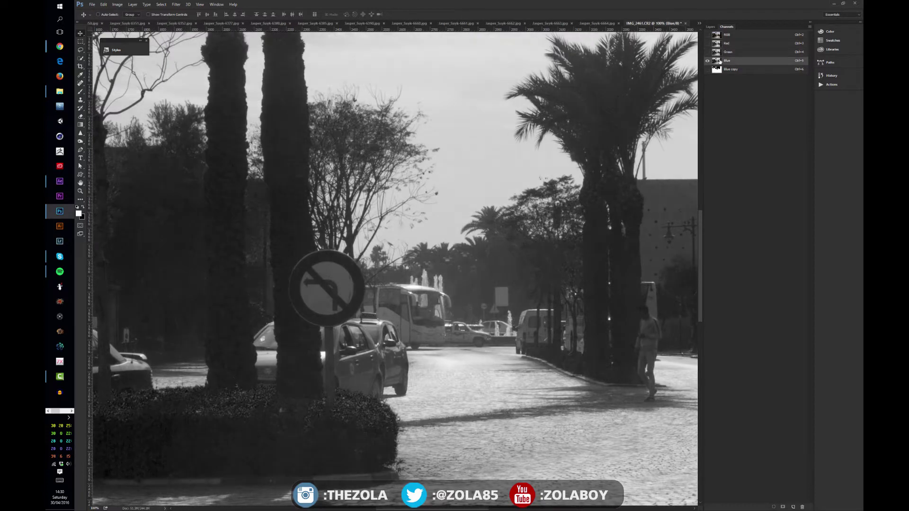
{"action": "left_click_drag", "start_coordinate": [488, 199], "coordinate": [442, 235]}
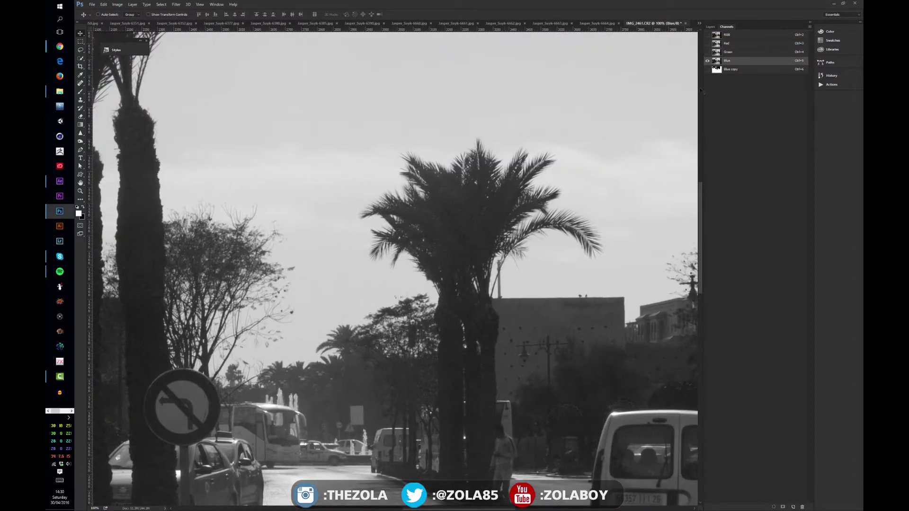
{"action": "left_click_drag", "start_coordinate": [267, 142], "coordinate": [454, 199]}
{"action": "left_click_drag", "start_coordinate": [410, 170], "coordinate": [441, 217]}
{"action": "key", "text": "ctrl+3"}
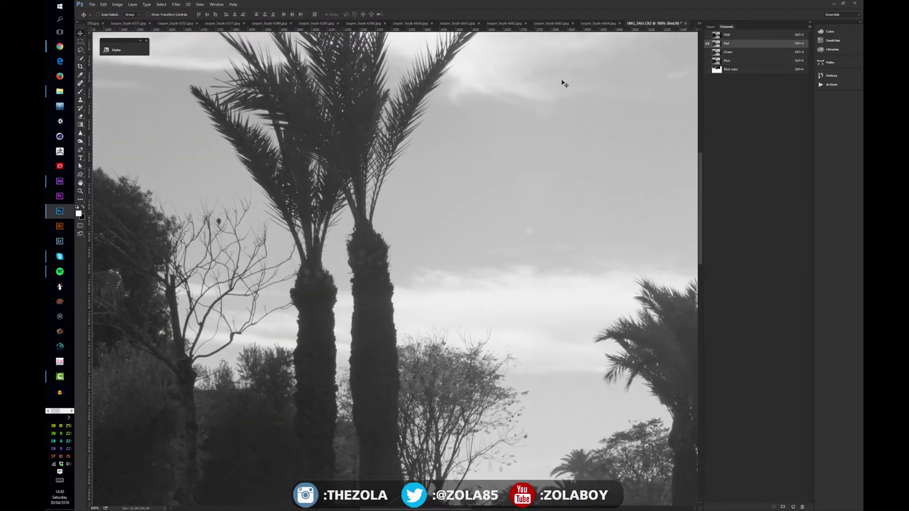
{"action": "left_click", "coordinate": [717, 53]}
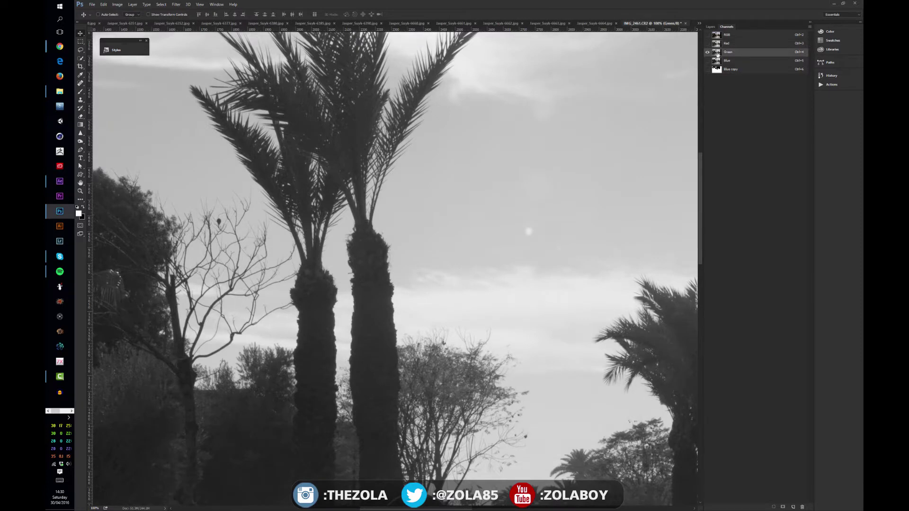
{"action": "left_click", "coordinate": [718, 62]}
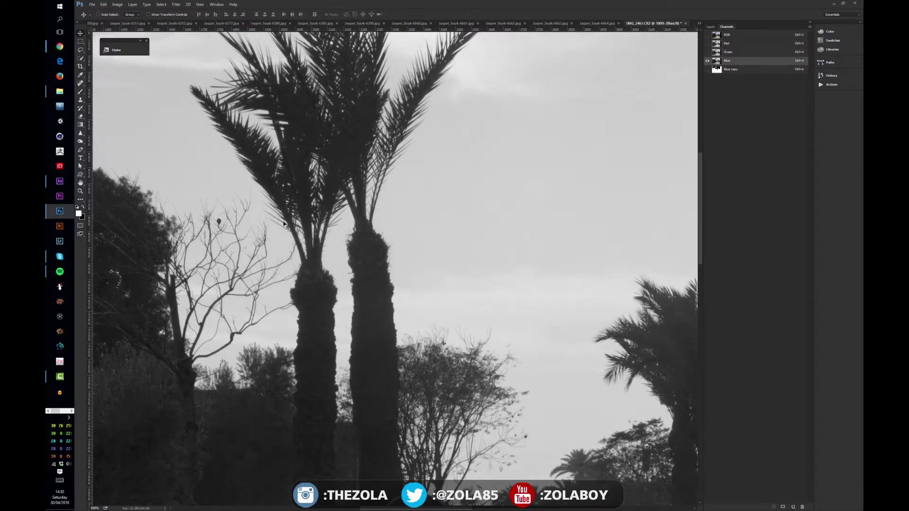
Step: Examine the blue channel's edges along the leafy tree, bare branches and palm fronds at several magnifications
{"action": "left_click_drag", "start_coordinate": [122, 119], "coordinate": [337, 143]}
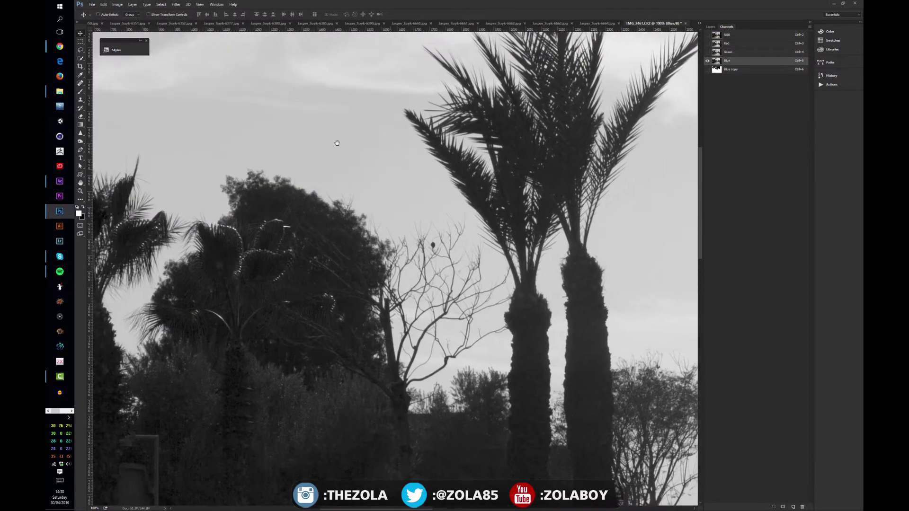
{"action": "key", "text": "ctrl+minus"}
{"action": "key", "text": "ctrl+minus"}
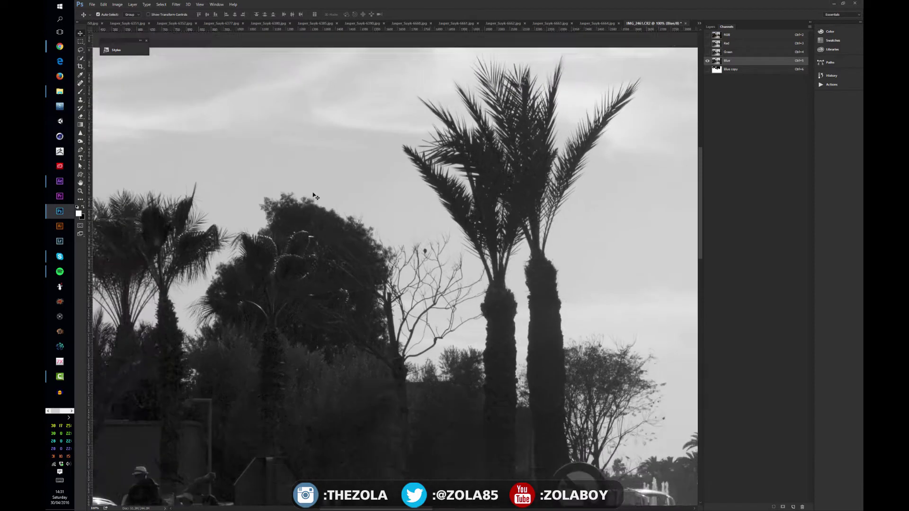
{"action": "key", "text": "ctrl+plus"}
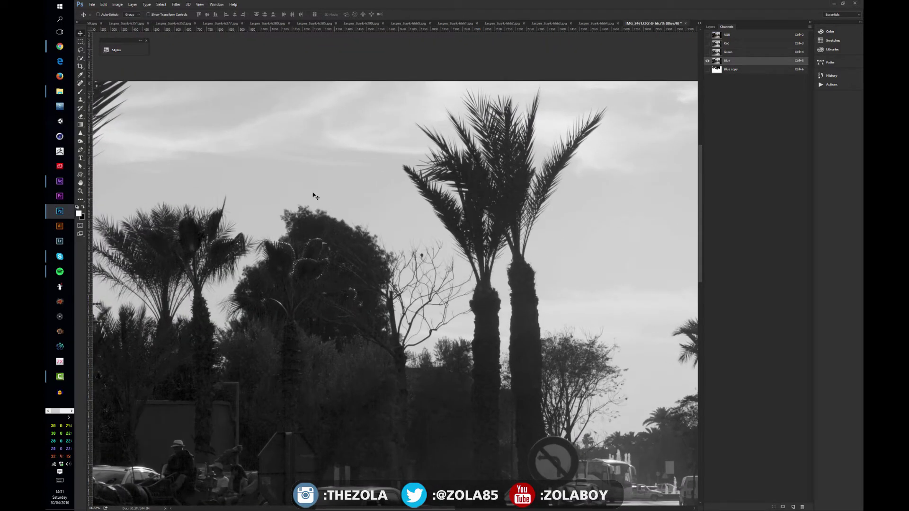
{"action": "key", "text": "ctrl+plus"}
{"action": "key", "text": "ctrl+plus"}
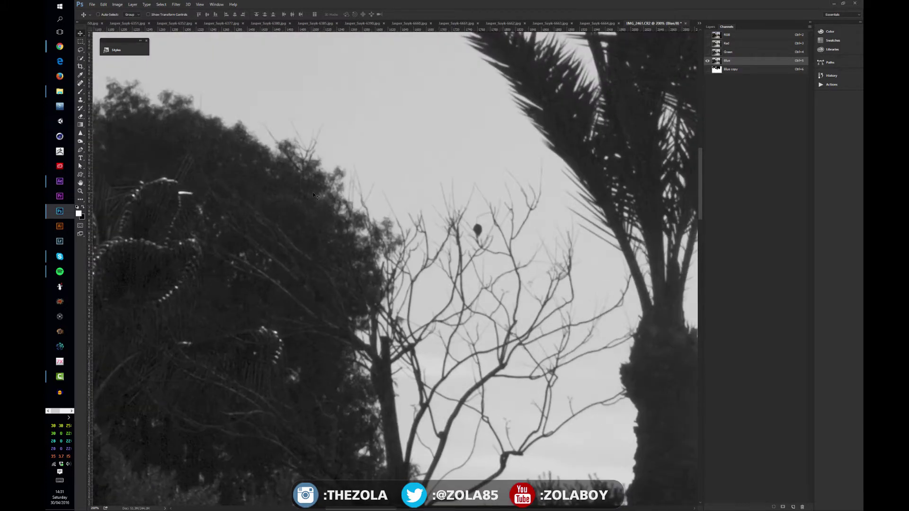
{"action": "left_click_drag", "start_coordinate": [276, 181], "coordinate": [406, 222]}
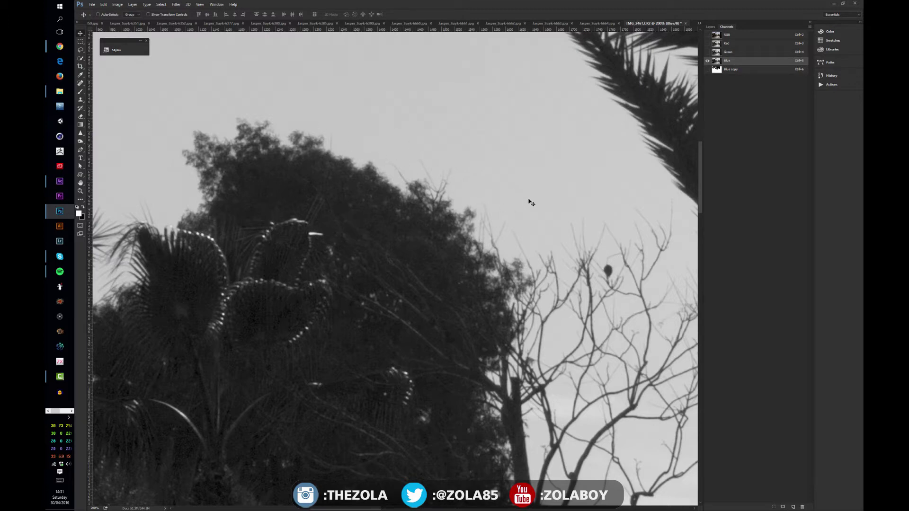
{"action": "left_click_drag", "start_coordinate": [489, 252], "coordinate": [357, 212]}
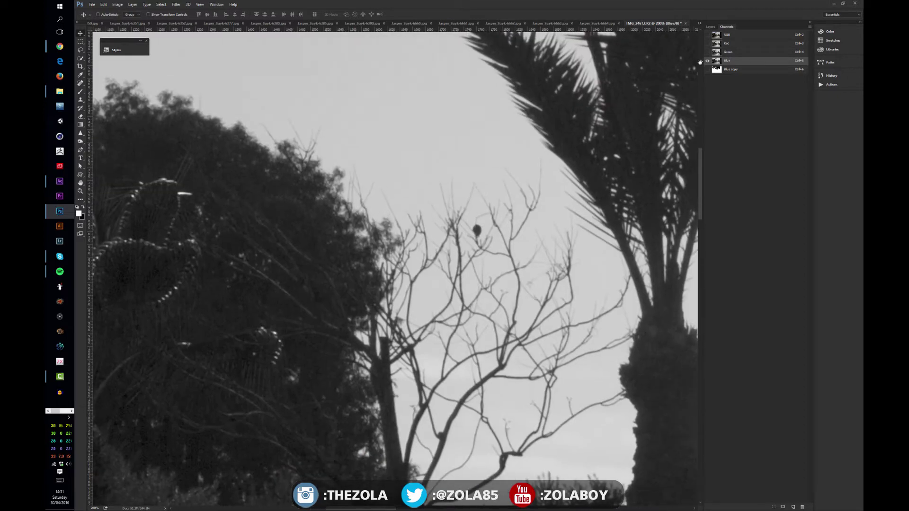
Step: Duplicate the Blue channel and show the new copy below the existing Blue copy channel
{"action": "left_click_drag", "start_coordinate": [700, 62], "coordinate": [793, 506]}
{"action": "key", "text": "alt+Tab"}
{"action": "left_click_drag", "start_coordinate": [740, 61], "coordinate": [740, 69]}
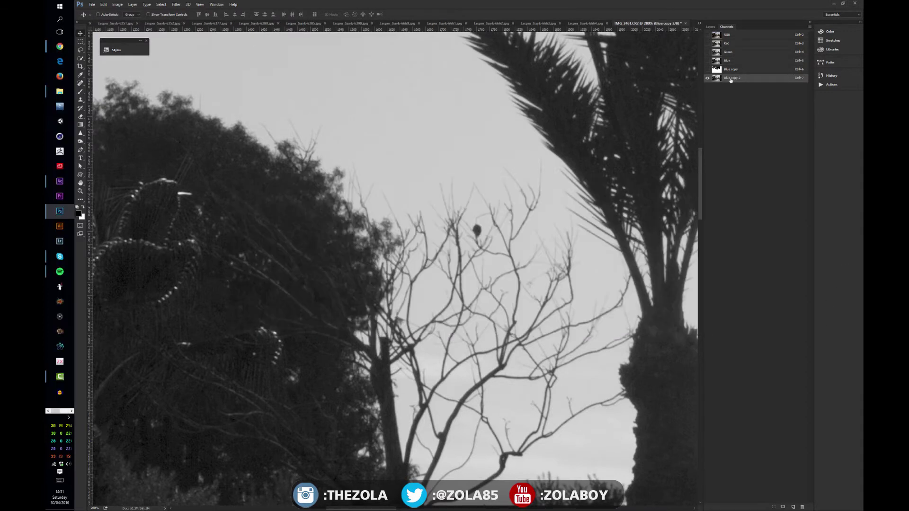
{"action": "left_click", "coordinate": [735, 70]}
{"action": "left_click", "coordinate": [735, 78]}
{"action": "key", "text": "ctrl+minus"}
{"action": "key", "text": "ctrl+minus"}
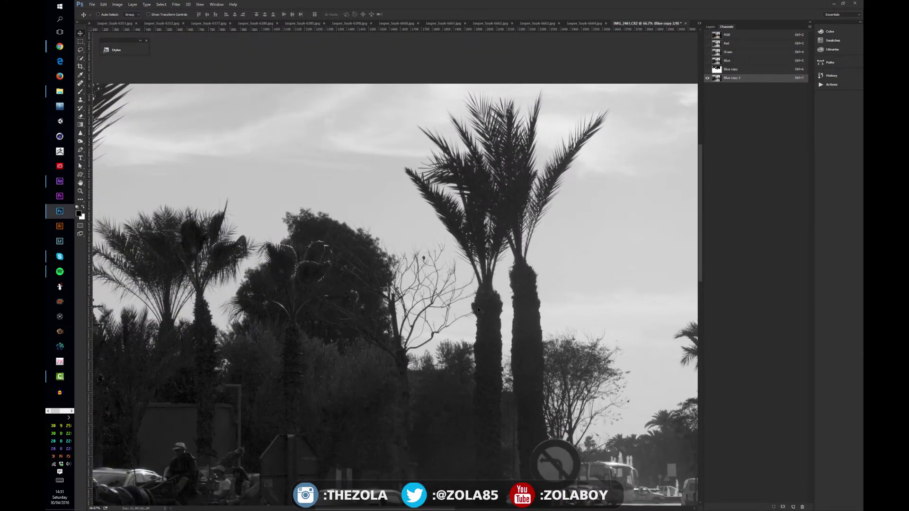
Step: Compare the original Blue channel with its new duplicate, ending on the duplicate with the tall palm trees in view
{"action": "left_click", "coordinate": [728, 61]}
{"action": "left_click", "coordinate": [716, 81]}
{"action": "left_click", "coordinate": [717, 61]}
{"action": "left_click", "coordinate": [716, 82]}
{"action": "left_click", "coordinate": [717, 61]}
{"action": "left_click", "coordinate": [718, 81]}
{"action": "left_click_drag", "start_coordinate": [355, 260], "coordinate": [403, 263]}
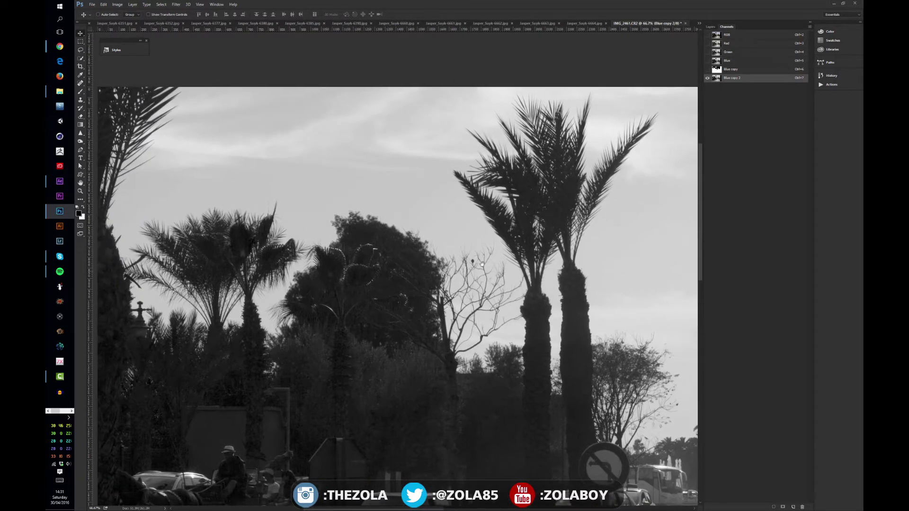
{"action": "left_click_drag", "start_coordinate": [547, 312], "coordinate": [478, 282]}
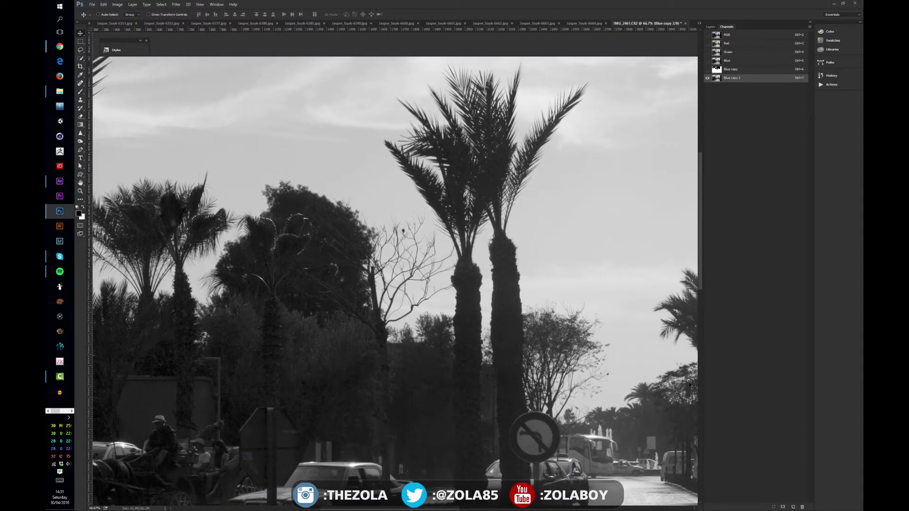
Step: Start a Levels adjustment on the duplicated blue channel, with the black input at 35 and the white input at about 177
{"action": "key", "text": "ctrl"}
{"action": "left_click", "coordinate": [117, 4]}
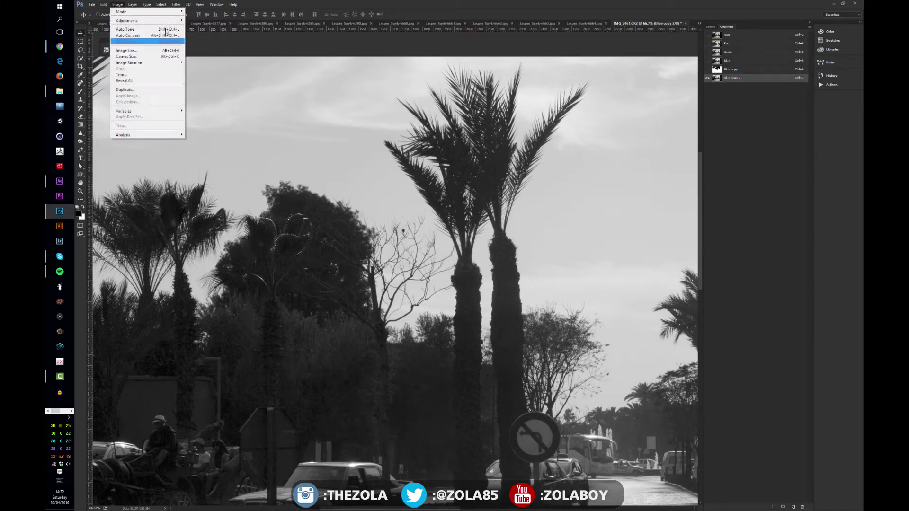
{"action": "mouse_move", "coordinate": [167, 21]}
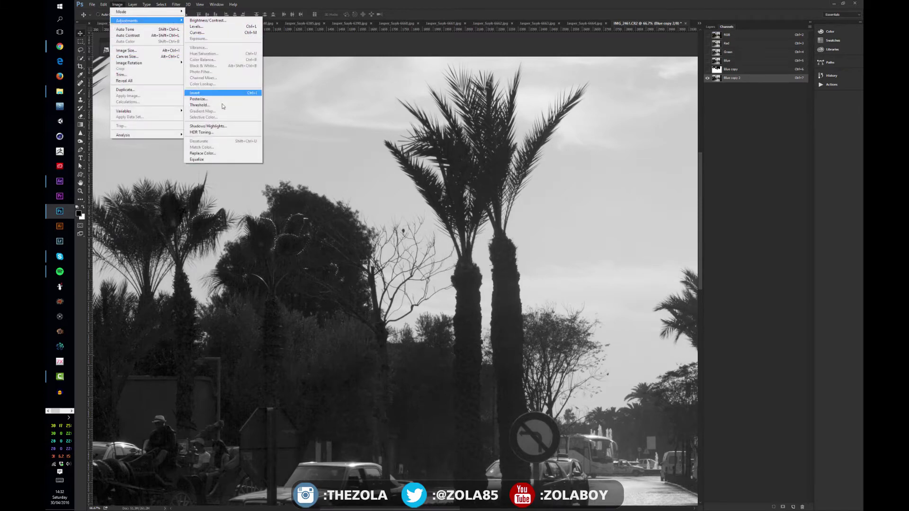
{"action": "left_click", "coordinate": [222, 28]}
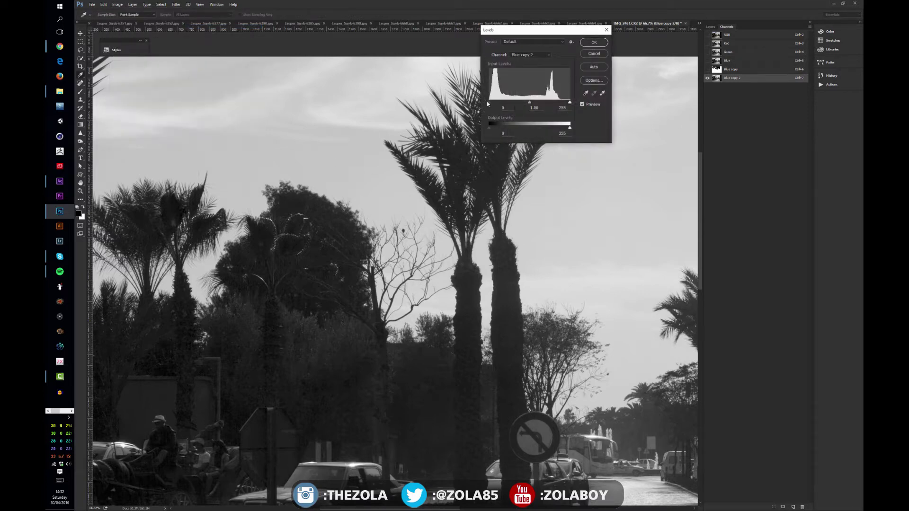
{"action": "left_click_drag", "start_coordinate": [490, 102], "coordinate": [499, 103]}
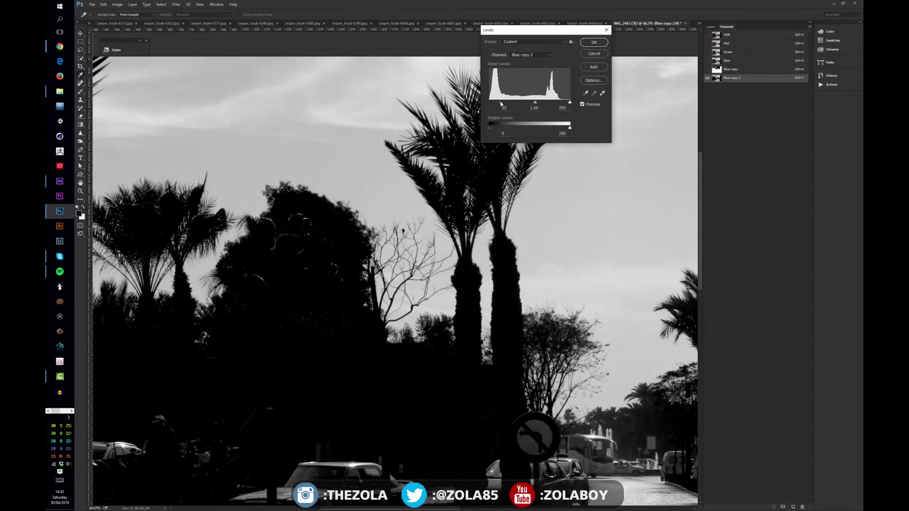
{"action": "left_click_drag", "start_coordinate": [500, 104], "coordinate": [500, 104]}
{"action": "left_click_drag", "start_coordinate": [571, 104], "coordinate": [548, 104]}
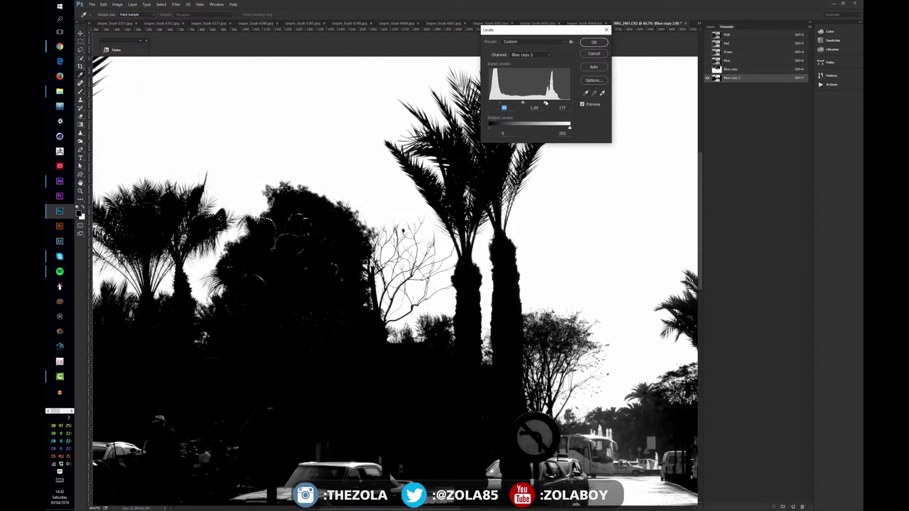
{"action": "left_click_drag", "start_coordinate": [545, 103], "coordinate": [545, 103]}
Step: Raise the white input level to about 188, set the midtone level to 0.93, and apply the Levels adjustment after checking the tree edges
{"action": "key", "text": "ctrl+plus"}
{"action": "left_click_drag", "start_coordinate": [583, 291], "coordinate": [376, 218]}
{"action": "left_click_drag", "start_coordinate": [340, 112], "coordinate": [405, 177]}
{"action": "mouse_move", "coordinate": [545, 102]}
{"action": "left_mouse_down"}
{"action": "mouse_move", "coordinate": [563, 104]}
{"action": "mouse_move", "coordinate": [548, 104]}
{"action": "left_mouse_up"}
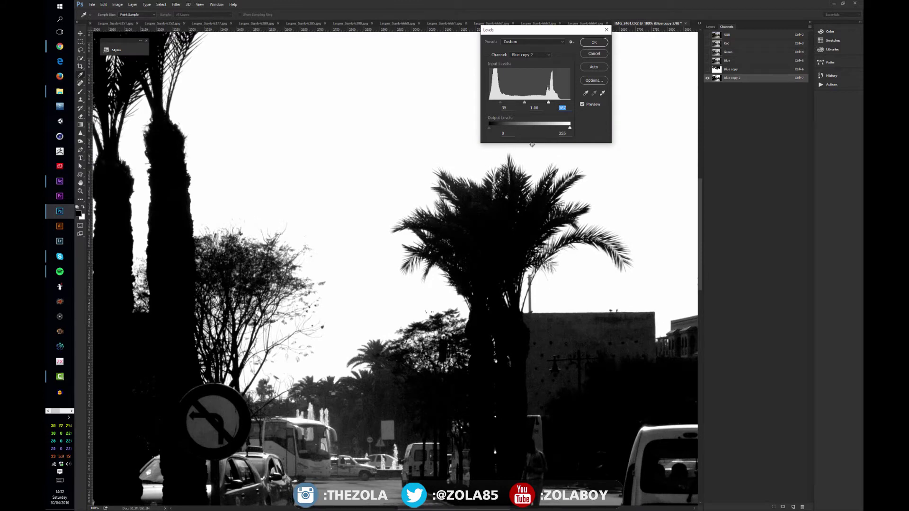
{"action": "left_click_drag", "start_coordinate": [548, 102], "coordinate": [526, 104]}
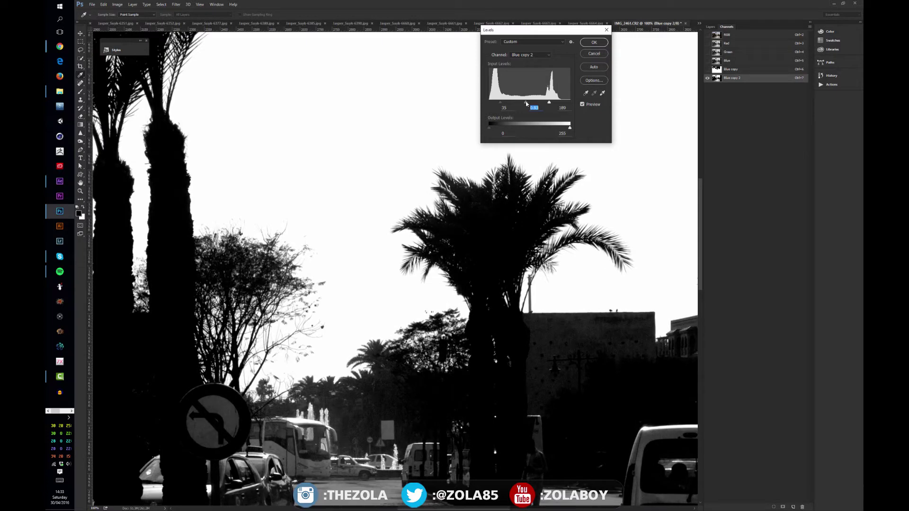
{"action": "left_click_drag", "start_coordinate": [176, 120], "coordinate": [463, 168]}
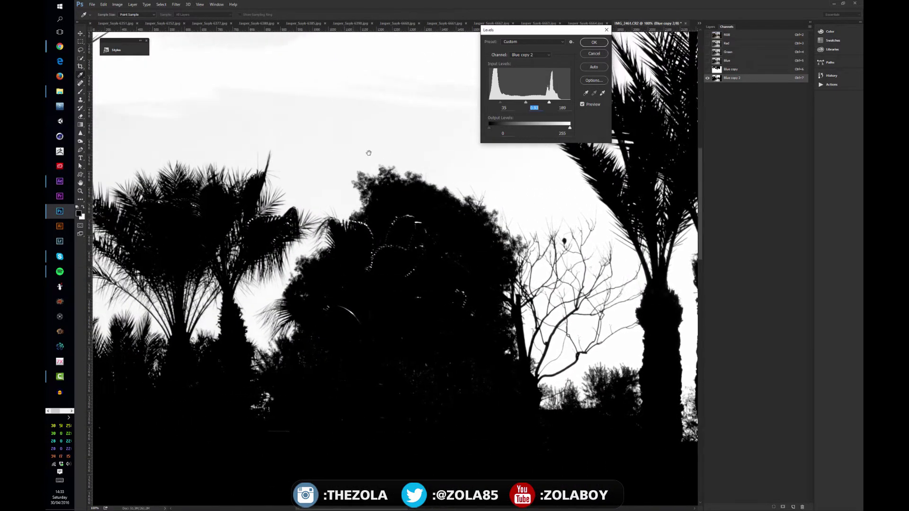
{"action": "left_click_drag", "start_coordinate": [357, 147], "coordinate": [430, 148]}
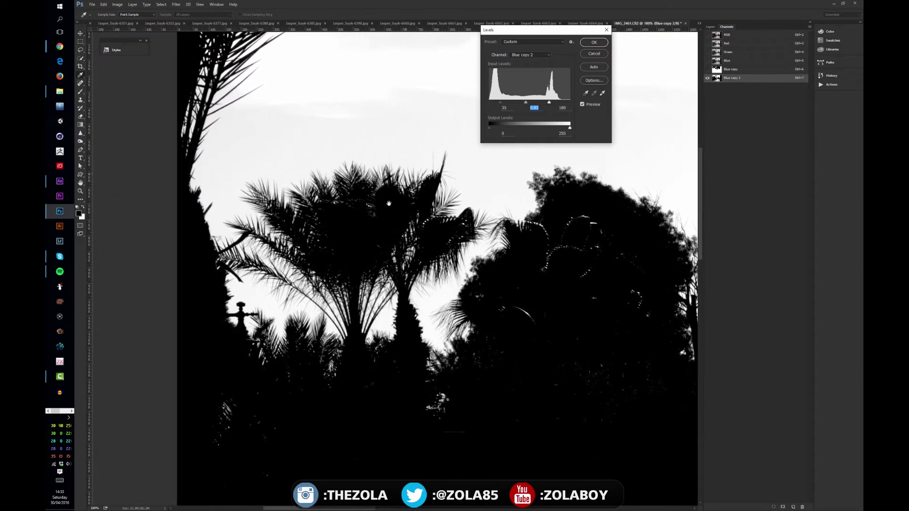
{"action": "left_click", "coordinate": [594, 42]}
Step: Examine the high-contrast channel copy around the palms, trees and van, and the sky areas above them
{"action": "left_click_drag", "start_coordinate": [560, 150], "coordinate": [402, 100]}
{"action": "key", "text": "ctrl+minus"}
{"action": "key", "text": "ctrl+minus"}
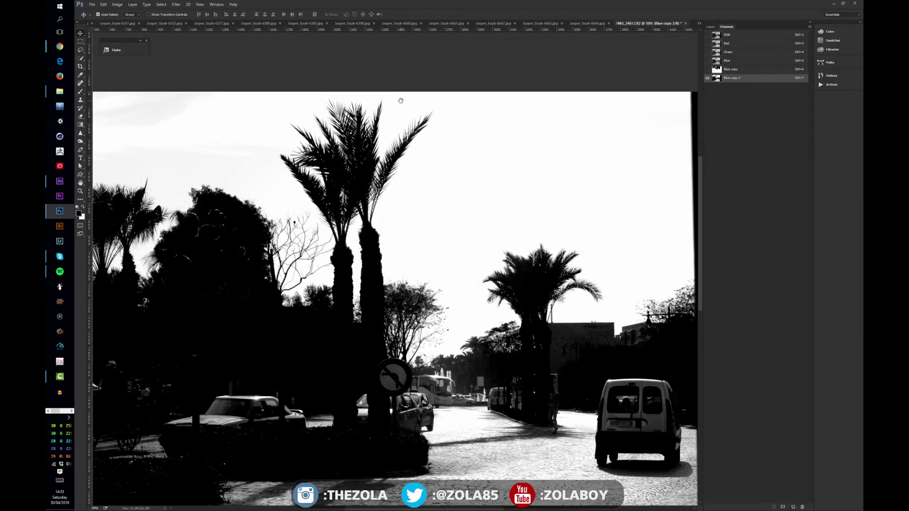
{"action": "scroll", "coordinate": [401, 100], "scroll_direction": "up", "scroll_amount": 1}
{"action": "left_click_drag", "start_coordinate": [211, 116], "coordinate": [374, 146]}
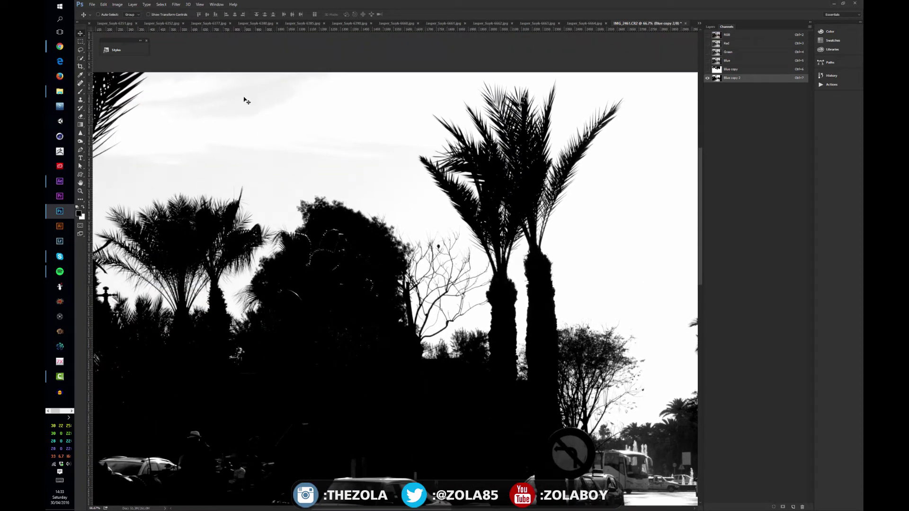
{"action": "key", "text": "ctrl+plus"}
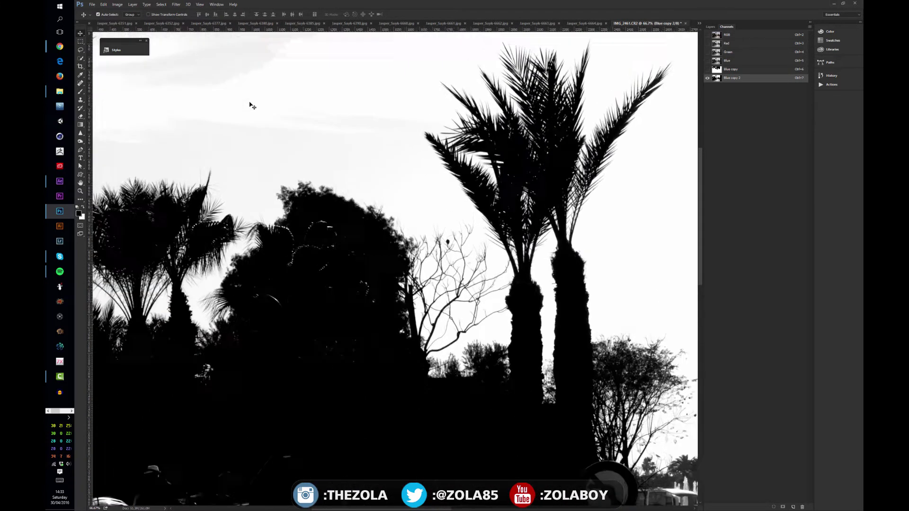
Step: Examine the high-contrast channel copy up close around the smaller palms, the large tree and the parked cars
{"action": "key", "text": "ctrl+plus"}
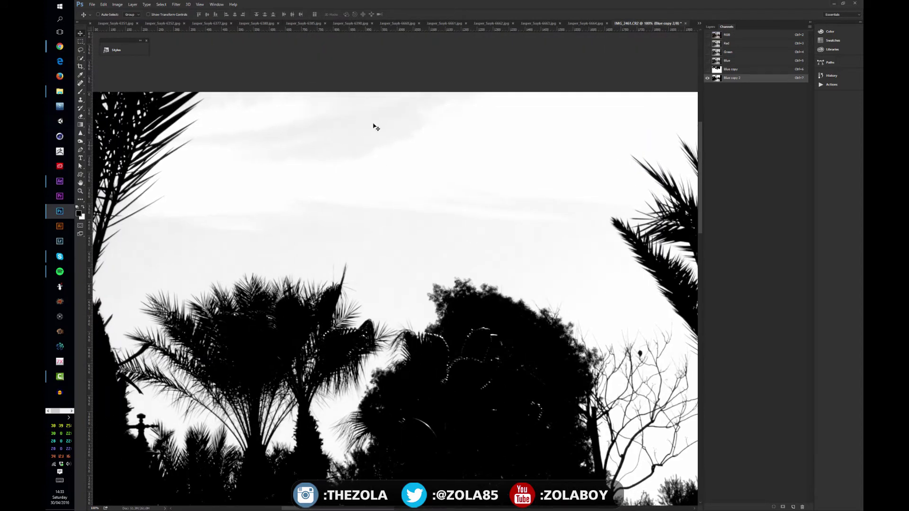
{"action": "left_click_drag", "start_coordinate": [394, 335], "coordinate": [421, 250]}
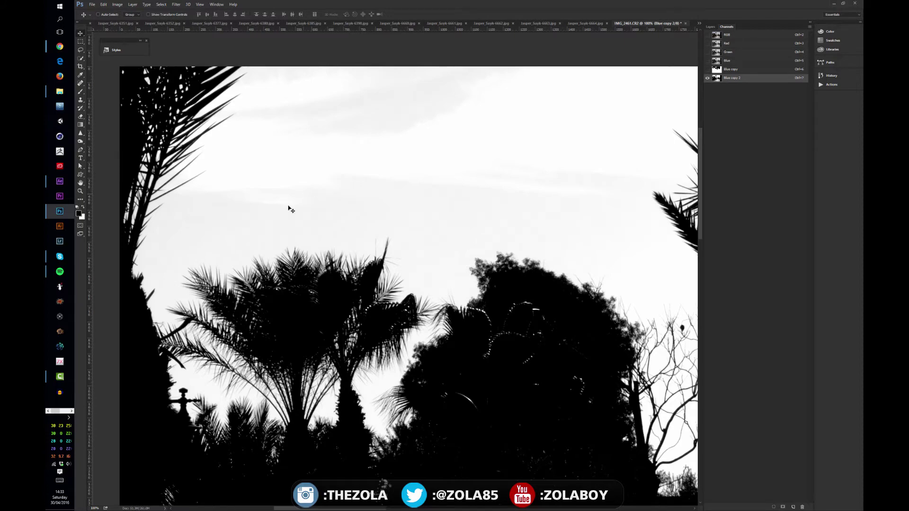
{"action": "left_click_drag", "start_coordinate": [258, 306], "coordinate": [348, 203]}
{"action": "left_click_drag", "start_coordinate": [332, 301], "coordinate": [286, 215]}
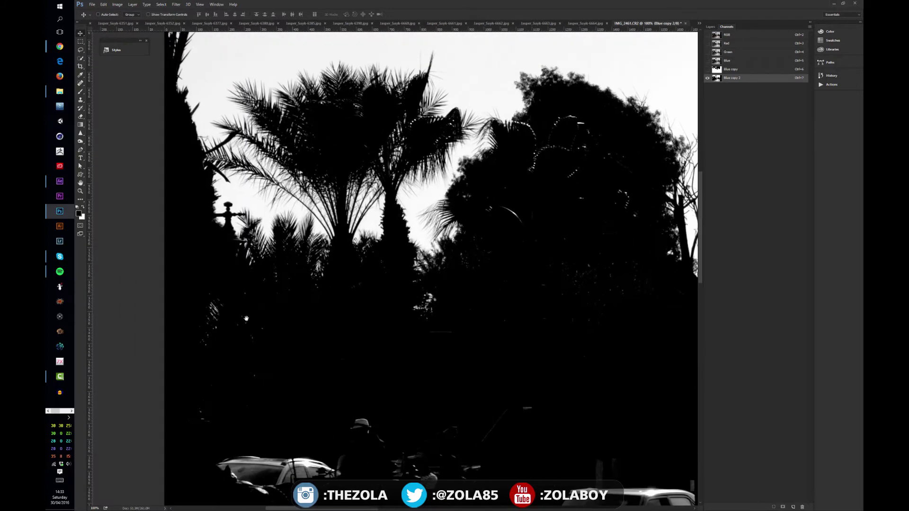
{"action": "left_click_drag", "start_coordinate": [266, 344], "coordinate": [220, 248]}
{"action": "key", "text": "ctrl+minus"}
{"action": "key", "text": "ctrl+minus"}
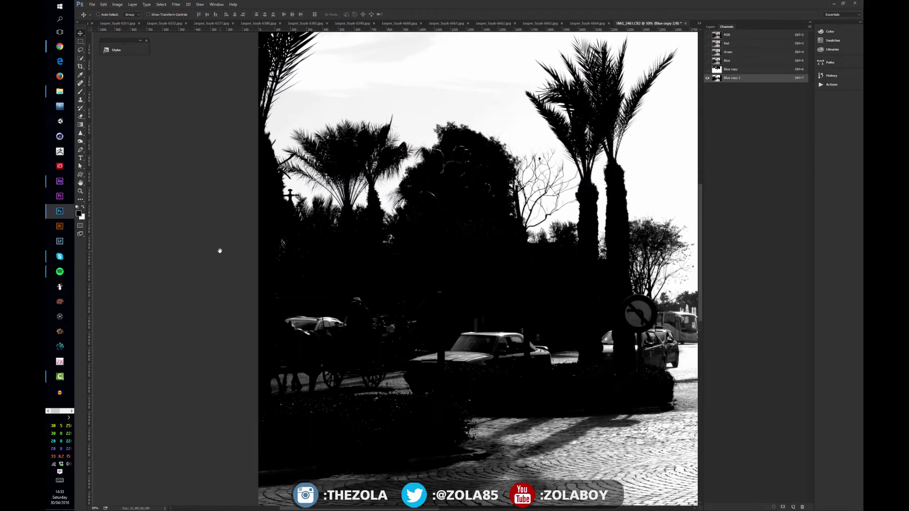
Step: Compare the full-colour RGB composite with the high-contrast Blue copy 2 channel, ending on the channel copy
{"action": "key", "text": "ctrl+2"}
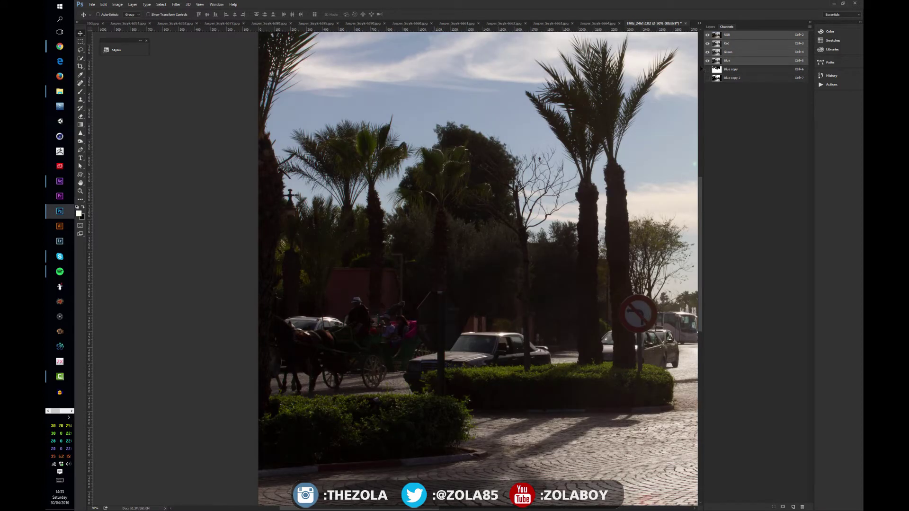
{"action": "key", "text": "ctrl+7"}
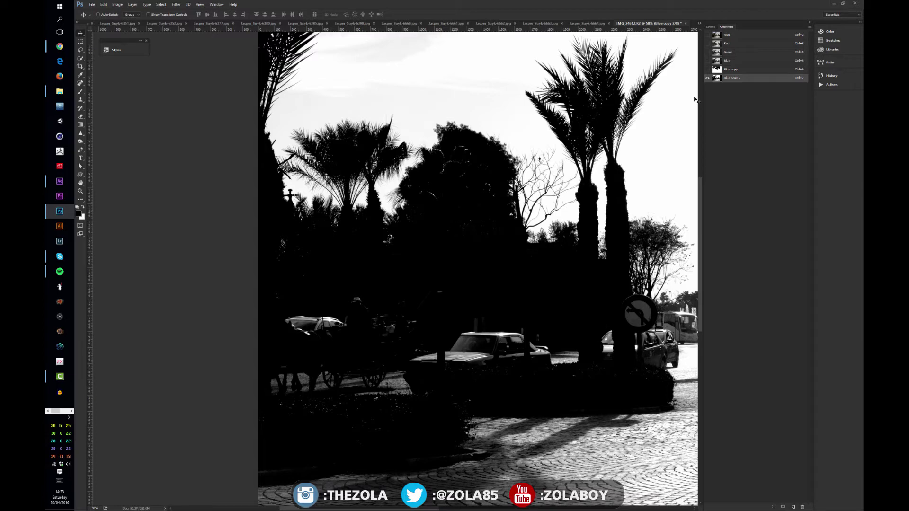
{"action": "key", "text": "ctrl+2"}
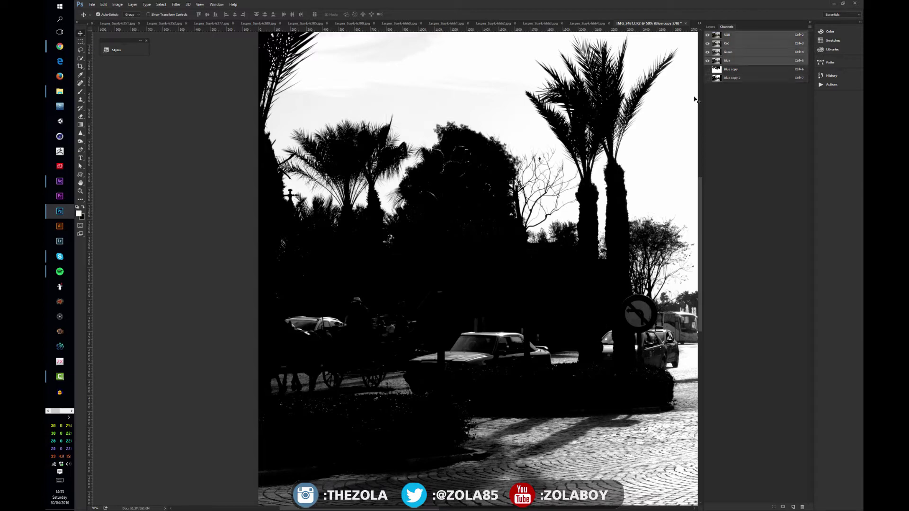
{"action": "key", "text": "ctrl+7"}
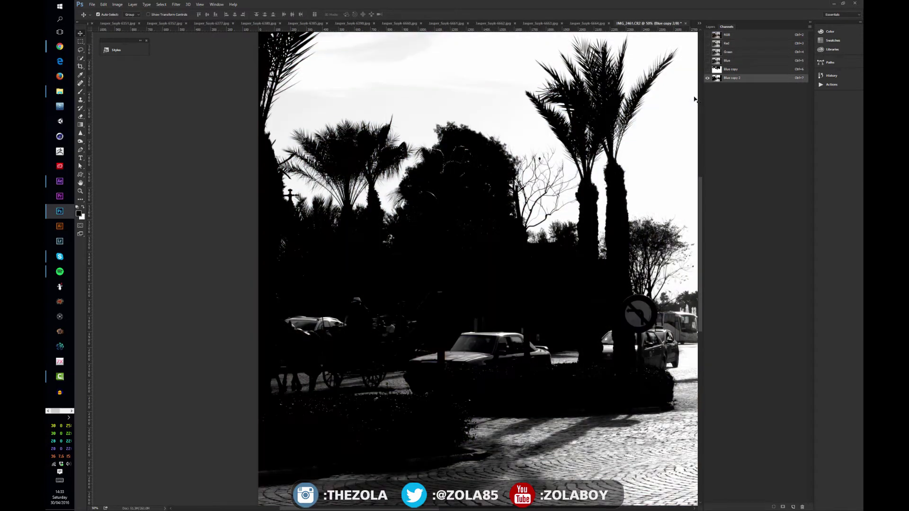
{"action": "key", "text": "ctrl+2"}
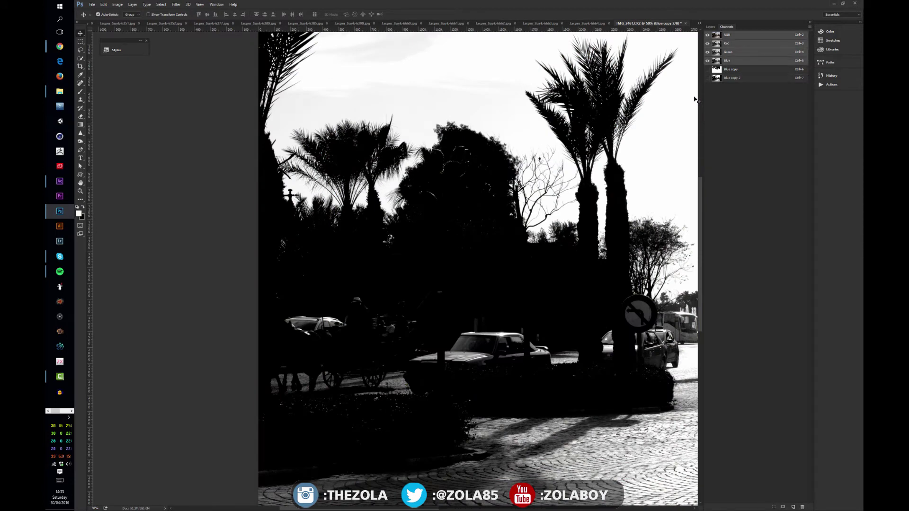
{"action": "key", "text": "ctrl+7"}
{"action": "key", "text": "ctrl+2"}
{"action": "key", "text": "ctrl+7"}
{"action": "key", "text": "ctrl+2"}
{"action": "key", "text": "ctrl+7"}
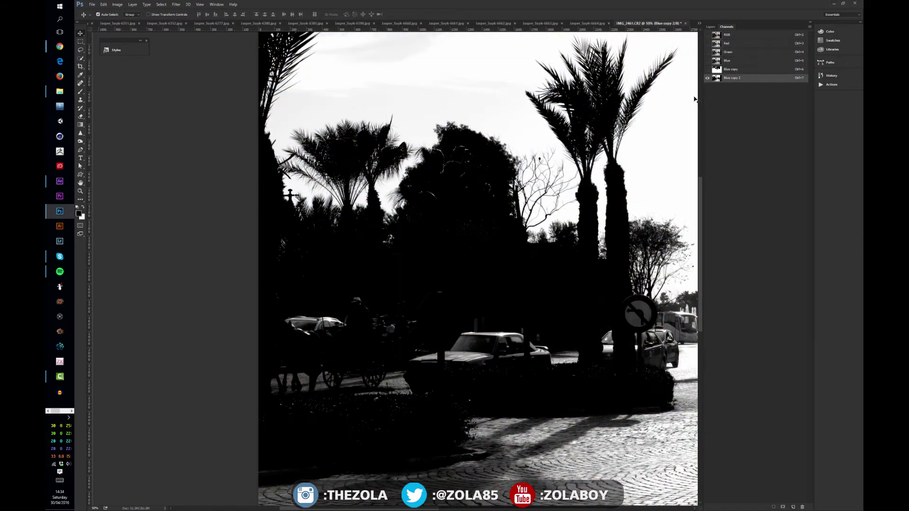
{"action": "key", "text": "ctrl+2"}
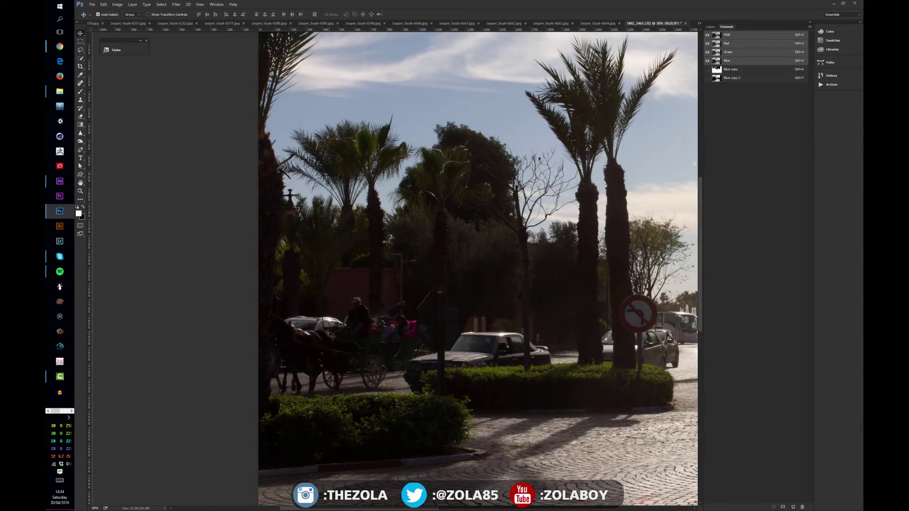
{"action": "key", "text": "ctrl+7"}
{"action": "key", "text": "ctrl+7"}
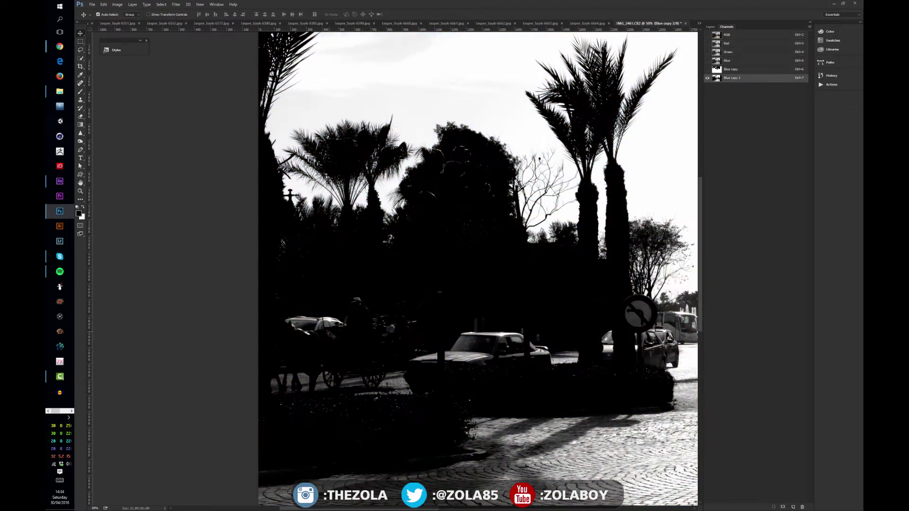
Step: Select a rectangle over the carriage, car and paving in the channel copy's lower-left area, fill it with black, and deselect
{"action": "key", "text": "ctrl+minus"}
{"action": "key", "text": "ctrl+minus"}
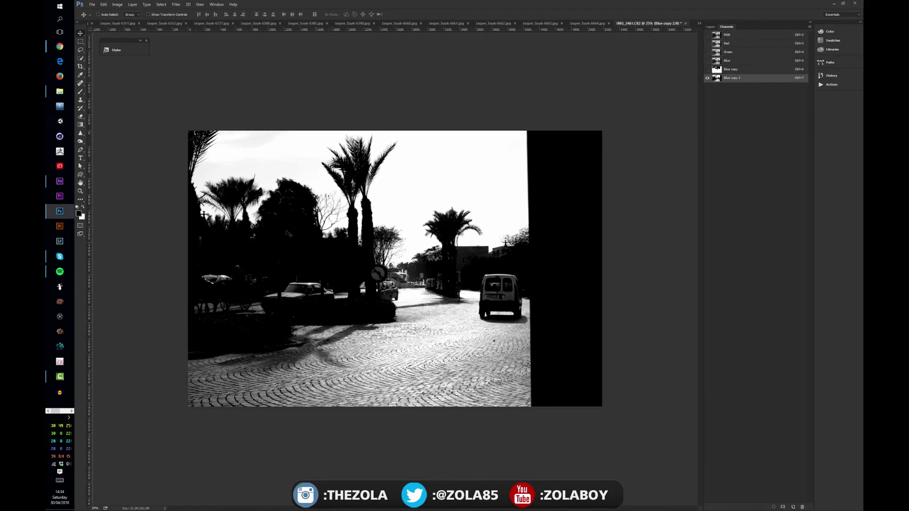
{"action": "left_click", "coordinate": [81, 42]}
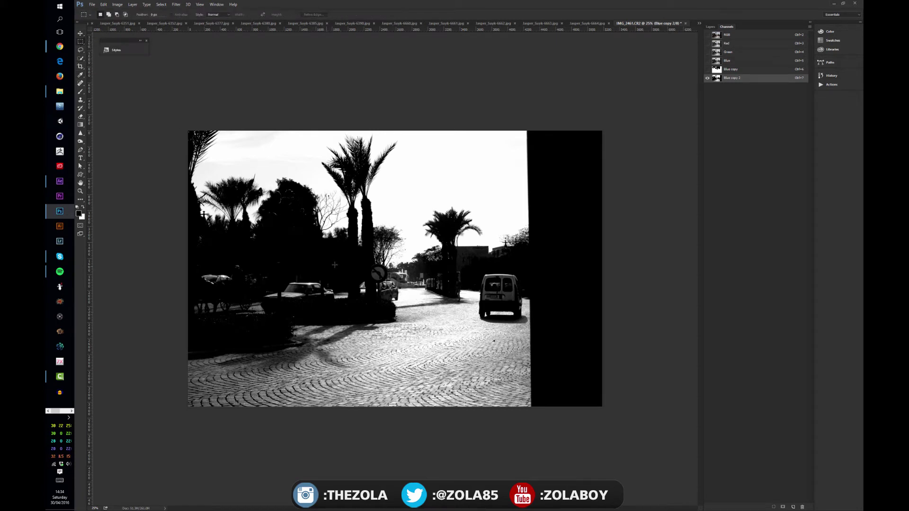
{"action": "left_click_drag", "start_coordinate": [350, 261], "coordinate": [148, 420]}
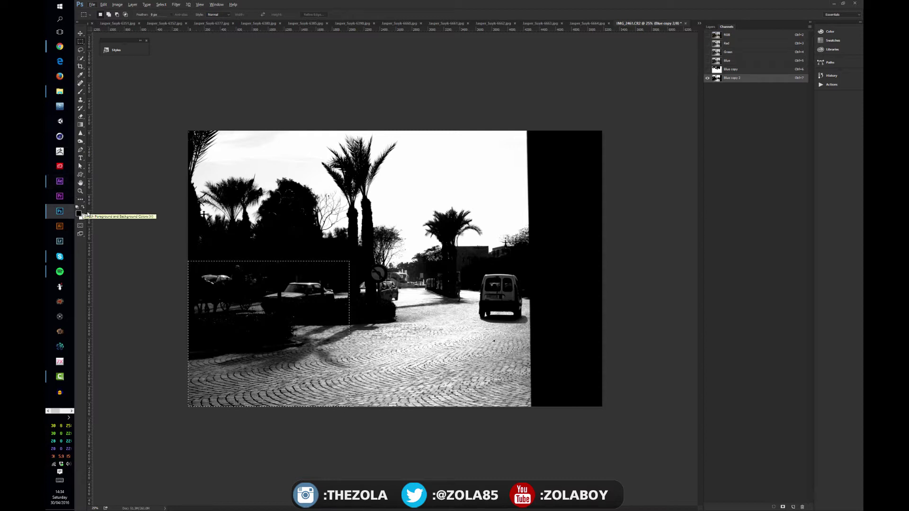
{"action": "key", "text": "ctrl+BackSpace"}
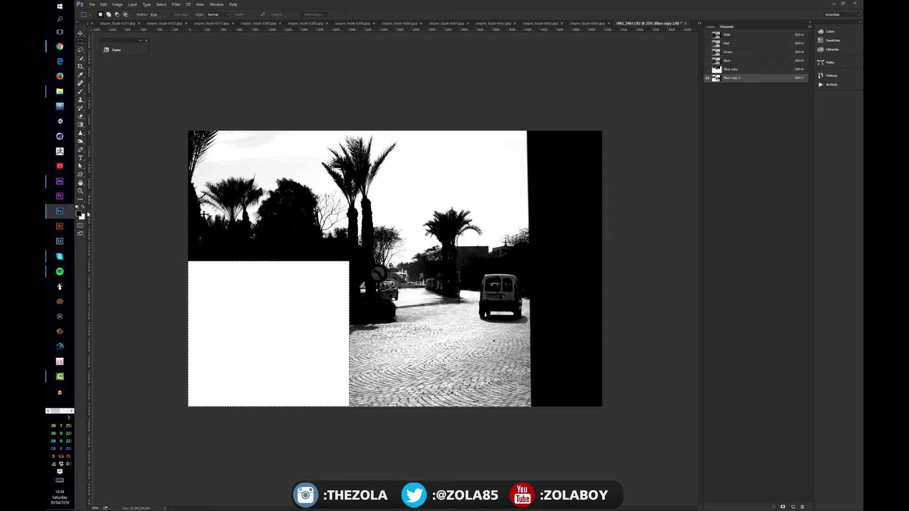
{"action": "key", "text": "ctrl+z"}
{"action": "key", "text": "x"}
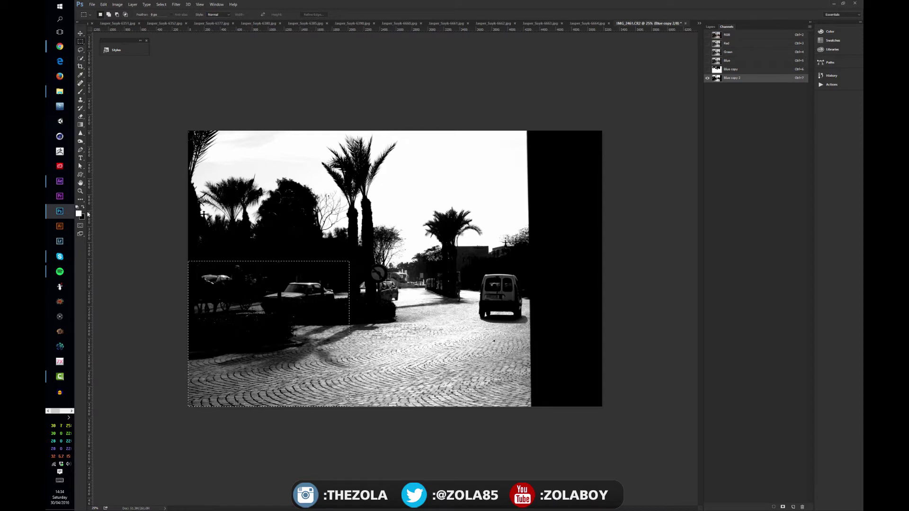
{"action": "key", "text": "ctrl+BackSpace"}
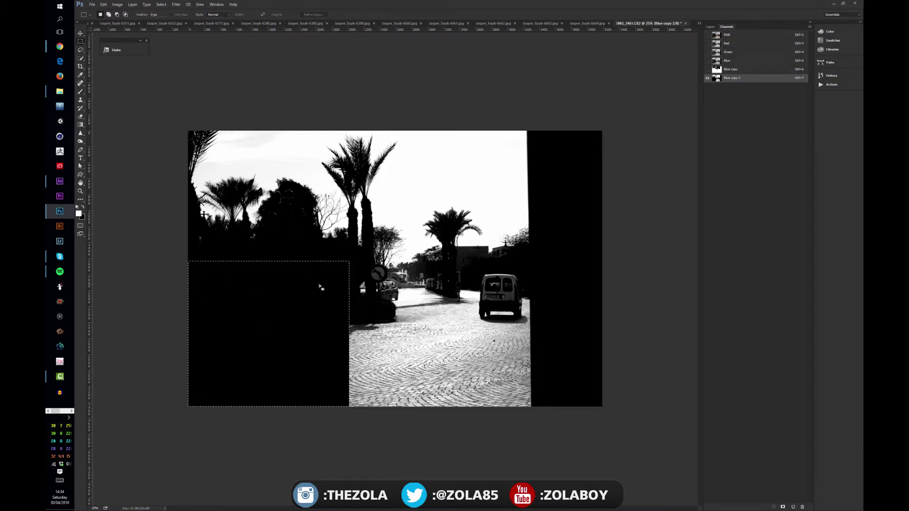
{"action": "key", "text": "ctrl+d"}
Step: Fill the rest of the cobbled street with black using two rectangular selections, reaching up to the base of the van
{"action": "left_click_drag", "start_coordinate": [546, 315], "coordinate": [273, 433]}
{"action": "key", "text": "ctrl+BackSpace"}
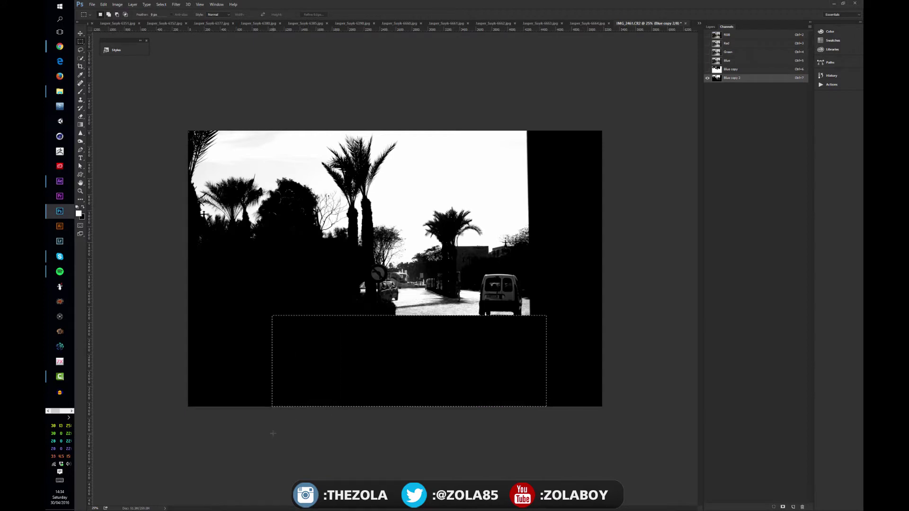
{"action": "key", "text": "ctrl+d"}
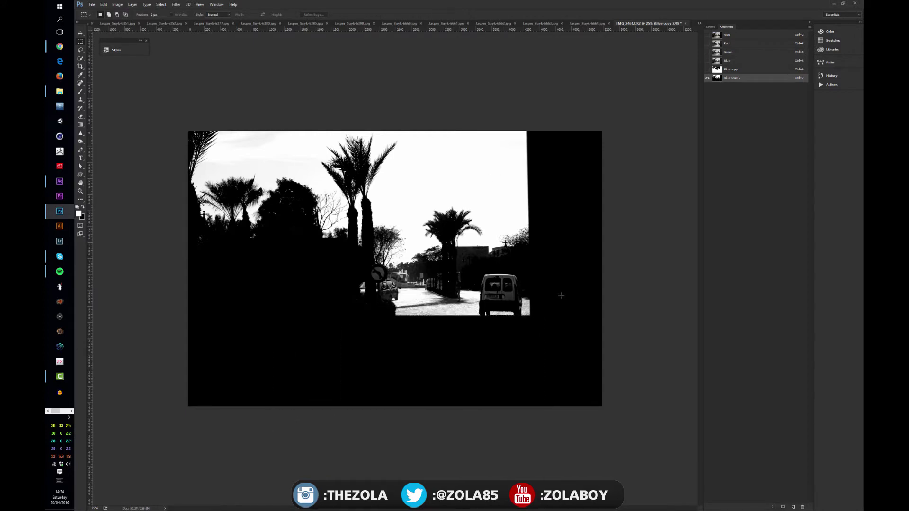
{"action": "left_click_drag", "start_coordinate": [560, 298], "coordinate": [328, 371]}
{"action": "key", "text": "ctrl+BackSpace"}
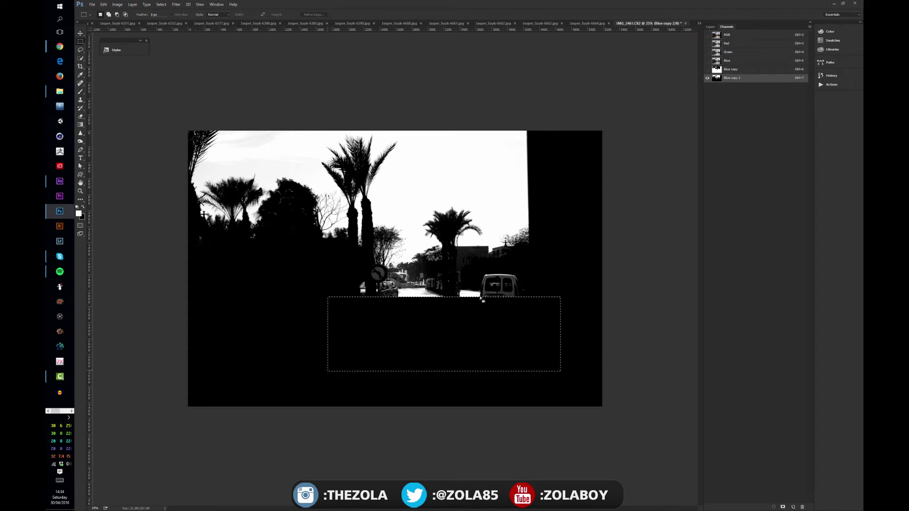
Step: Fill the van, the distant cars and street, and the road sign with black using rectangular selections, and clear the selection
{"action": "left_click_drag", "start_coordinate": [546, 267], "coordinate": [451, 314]}
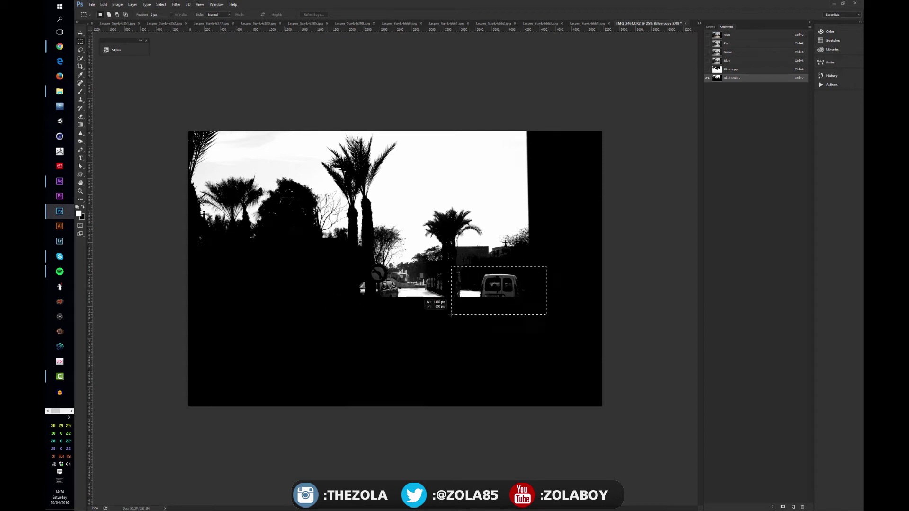
{"action": "key", "text": "ctrl+BackSpace"}
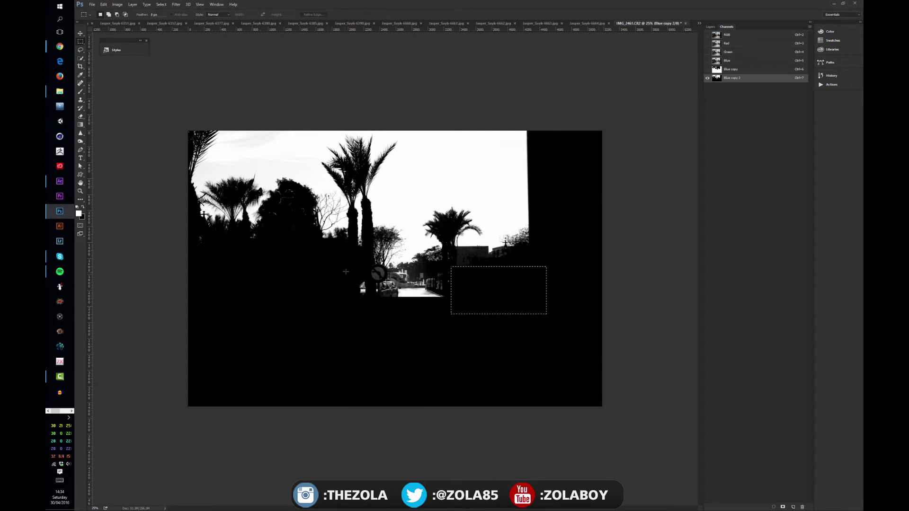
{"action": "left_click_drag", "start_coordinate": [348, 273], "coordinate": [466, 331]}
{"action": "key", "text": "ctrl+BackSpace"}
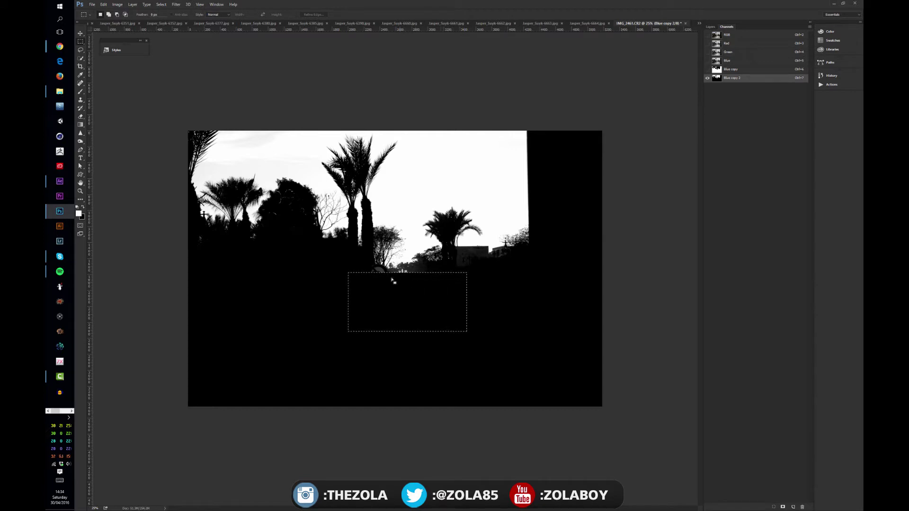
{"action": "left_click_drag", "start_coordinate": [371, 268], "coordinate": [385, 278]}
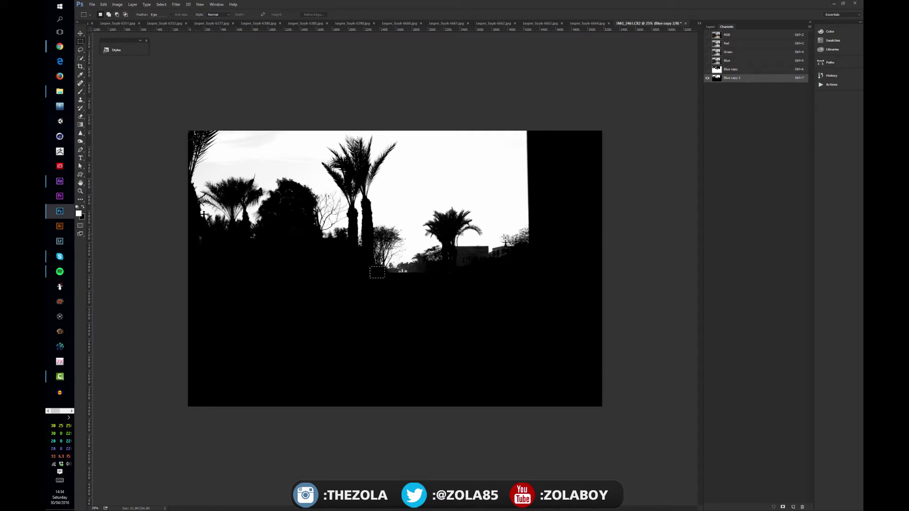
{"action": "key", "text": "ctrl+d"}
Step: Lasso the bright fountain spots at the horizon beside the road sign, fill them with black, and deselect
{"action": "key", "text": "ctrl+plus"}
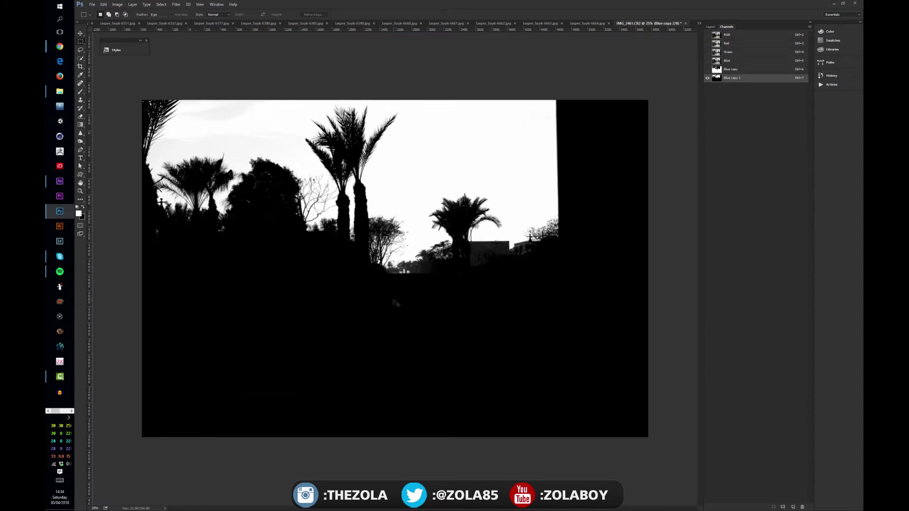
{"action": "scroll", "coordinate": [394, 303], "scroll_direction": "up", "scroll_amount": 2}
{"action": "scroll", "coordinate": [394, 303], "scroll_direction": "up", "scroll_amount": 2}
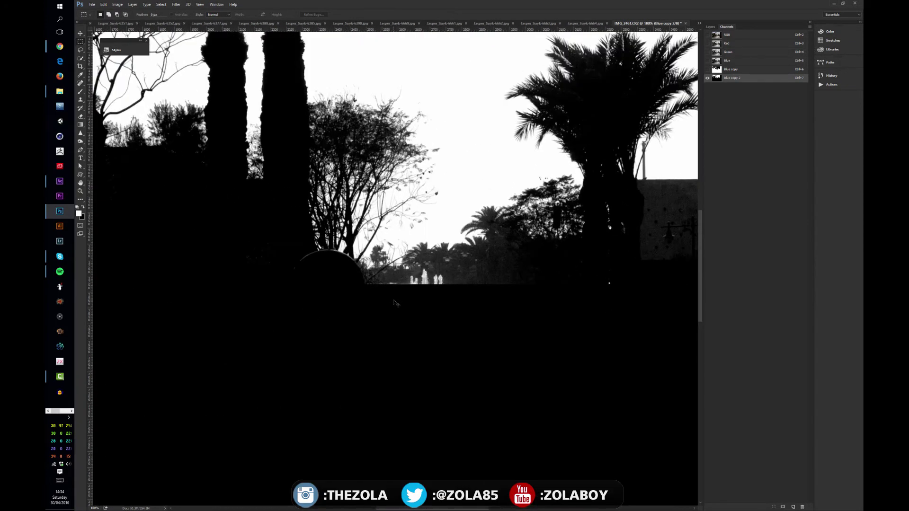
{"action": "key", "text": "l"}
{"action": "mouse_move", "coordinate": [459, 291]}
{"action": "left_mouse_down"}
{"action": "mouse_move", "coordinate": [422, 268]}
{"action": "mouse_move", "coordinate": [439, 299]}
{"action": "mouse_move", "coordinate": [457, 292]}
{"action": "left_mouse_up"}
{"action": "key", "text": "ctrl+BackSpace"}
{"action": "key", "text": "ctrl+d"}
Step: Lasso the small distant building near the street lamp, fill it with black in the channel copy, and deselect
{"action": "scroll", "coordinate": [496, 270], "scroll_direction": "right", "scroll_amount": 6}
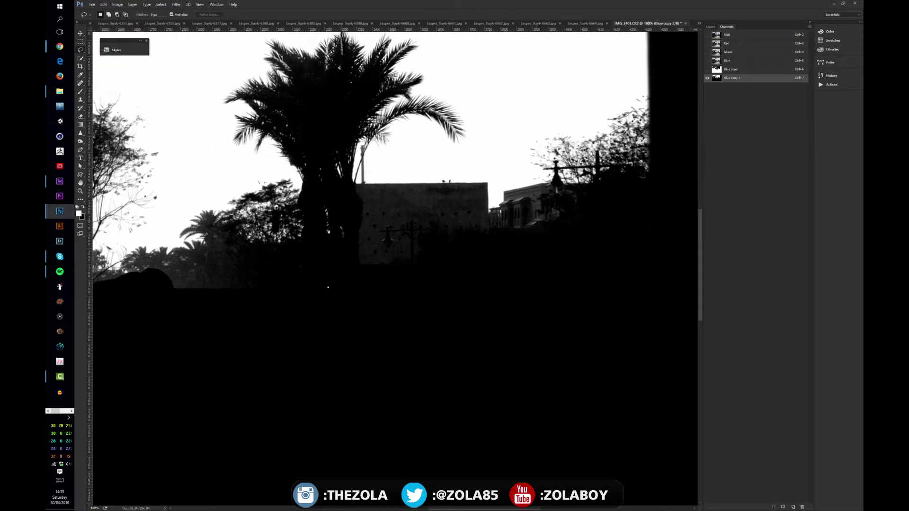
{"action": "left_click_drag", "start_coordinate": [538, 217], "coordinate": [548, 224]}
{"action": "mouse_move", "coordinate": [518, 194]}
{"action": "left_mouse_down"}
{"action": "mouse_move", "coordinate": [528, 203]}
{"action": "mouse_move", "coordinate": [515, 199]}
{"action": "left_mouse_up"}
{"action": "key", "text": "Delete"}
{"action": "key", "text": "ctrl+d"}
Step: Check the remaining light specks in the tree area of the channel copy against the full-colour image
{"action": "left_click_drag", "start_coordinate": [148, 126], "coordinate": [413, 196]}
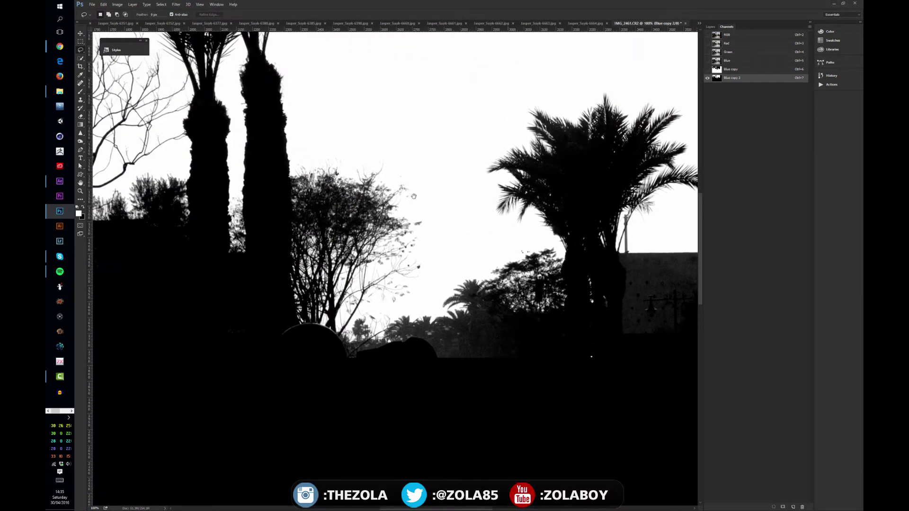
{"action": "left_click_drag", "start_coordinate": [311, 146], "coordinate": [522, 122]}
{"action": "mouse_move", "coordinate": [150, 195]}
{"action": "left_mouse_down"}
{"action": "mouse_move", "coordinate": [294, 154]}
{"action": "mouse_move", "coordinate": [266, 156]}
{"action": "left_mouse_up"}
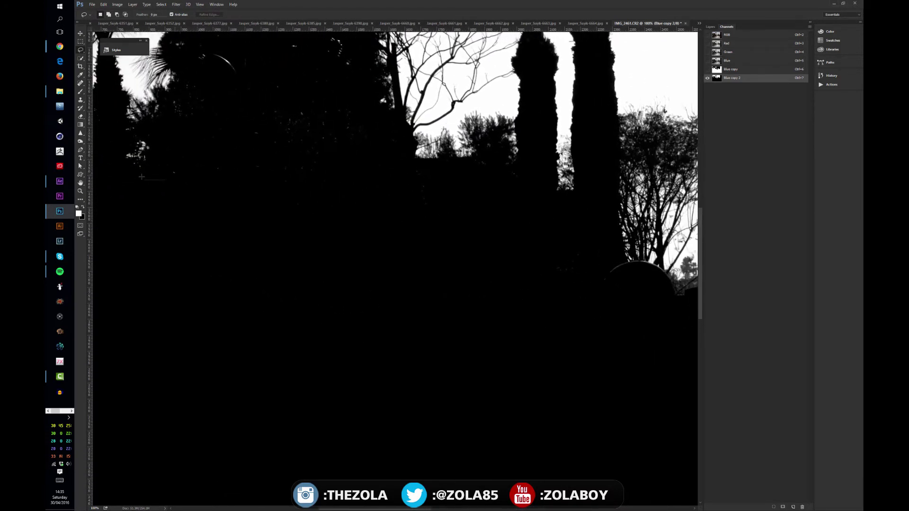
{"action": "left_click_drag", "start_coordinate": [141, 176], "coordinate": [147, 173]}
{"action": "key", "text": "ctrl+d"}
{"action": "key", "text": "ctrl+2"}
{"action": "key", "text": "ctrl"}
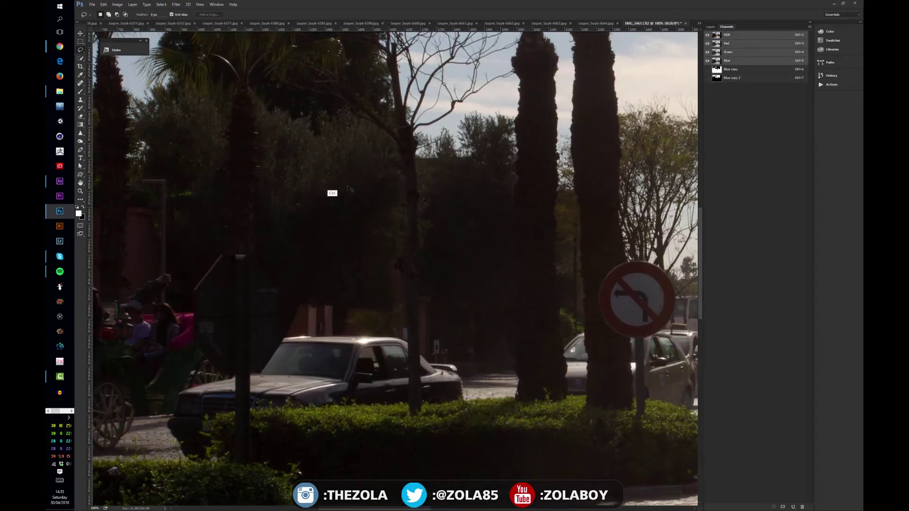
{"action": "key", "text": "ctrl"}
{"action": "key", "text": "ctrl"}
{"action": "key", "text": "ctrl+7"}
Step: Lasso the speckled interior of the large tree, fill it with black, deselect, and show the full-colour RGB composite
{"action": "left_click_drag", "start_coordinate": [354, 195], "coordinate": [356, 288]}
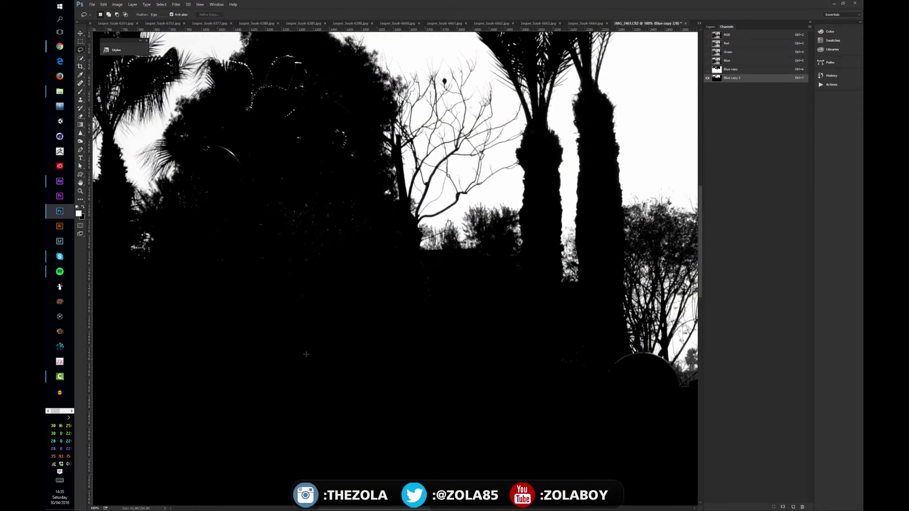
{"action": "mouse_move", "coordinate": [315, 369]}
{"action": "left_mouse_down"}
{"action": "mouse_move", "coordinate": [358, 373]}
{"action": "mouse_move", "coordinate": [460, 289]}
{"action": "mouse_move", "coordinate": [413, 253]}
{"action": "mouse_move", "coordinate": [362, 165]}
{"action": "mouse_move", "coordinate": [351, 81]}
{"action": "mouse_move", "coordinate": [274, 55]}
{"action": "mouse_move", "coordinate": [242, 57]}
{"action": "mouse_move", "coordinate": [231, 63]}
{"action": "mouse_move", "coordinate": [230, 85]}
{"action": "mouse_move", "coordinate": [191, 123]}
{"action": "mouse_move", "coordinate": [195, 163]}
{"action": "mouse_move", "coordinate": [216, 192]}
{"action": "mouse_move", "coordinate": [156, 252]}
{"action": "mouse_move", "coordinate": [217, 368]}
{"action": "mouse_move", "coordinate": [318, 417]}
{"action": "left_mouse_up"}
{"action": "key", "text": "ctrl+BackSpace"}
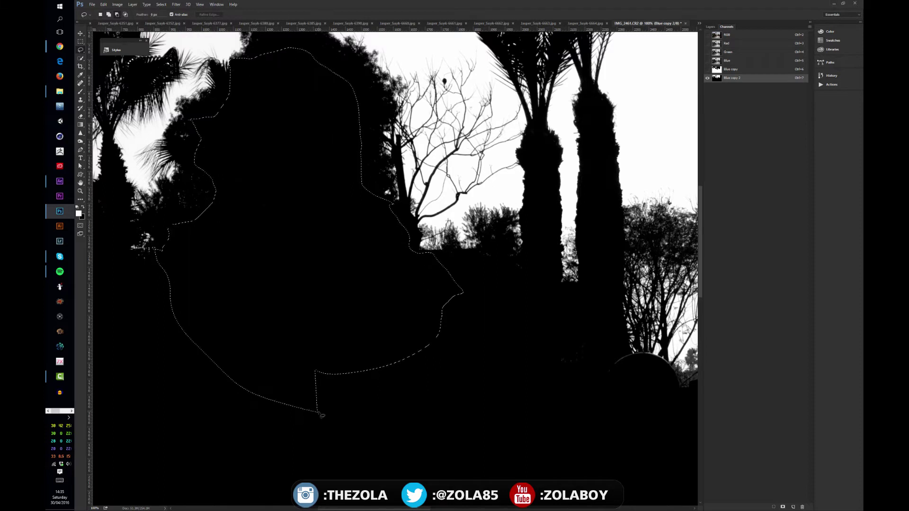
{"action": "key", "text": "ctrl+d"}
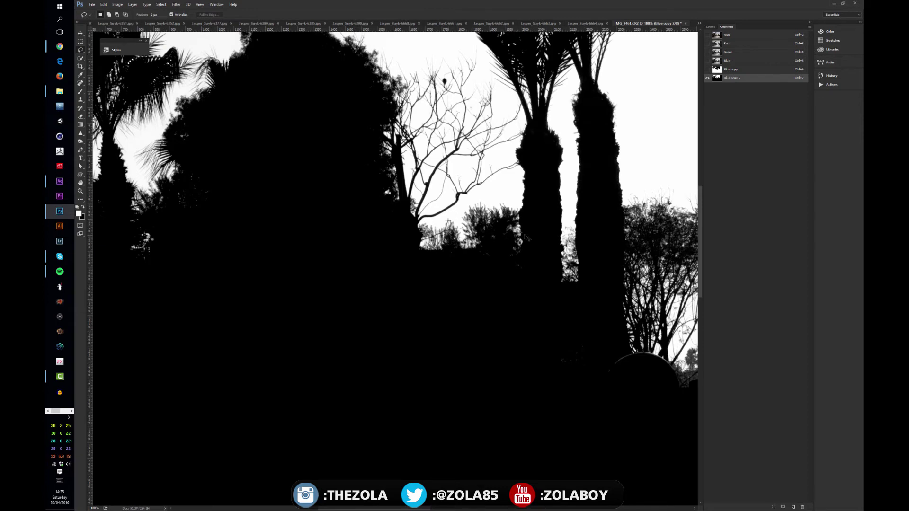
{"action": "key", "text": "ctrl+2"}
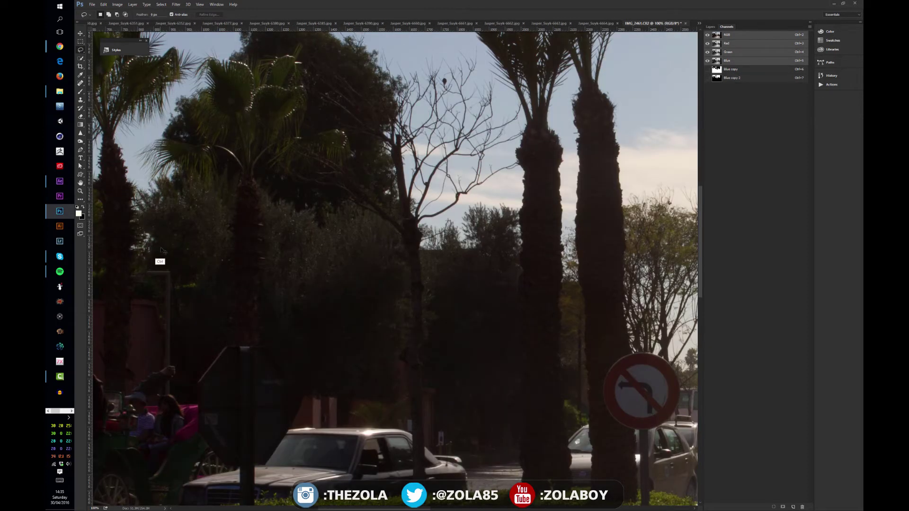
Step: Compare the channel copy with the full-colour image, then lasso the remaining specks at the large tree's left side, fill them with black, and deselect
{"action": "key", "text": "ctrl+7"}
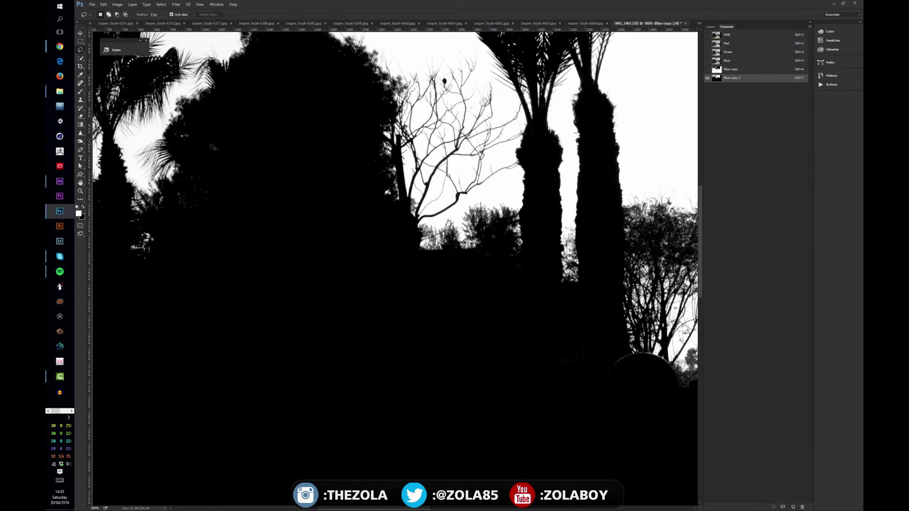
{"action": "key", "text": "ctrl+2"}
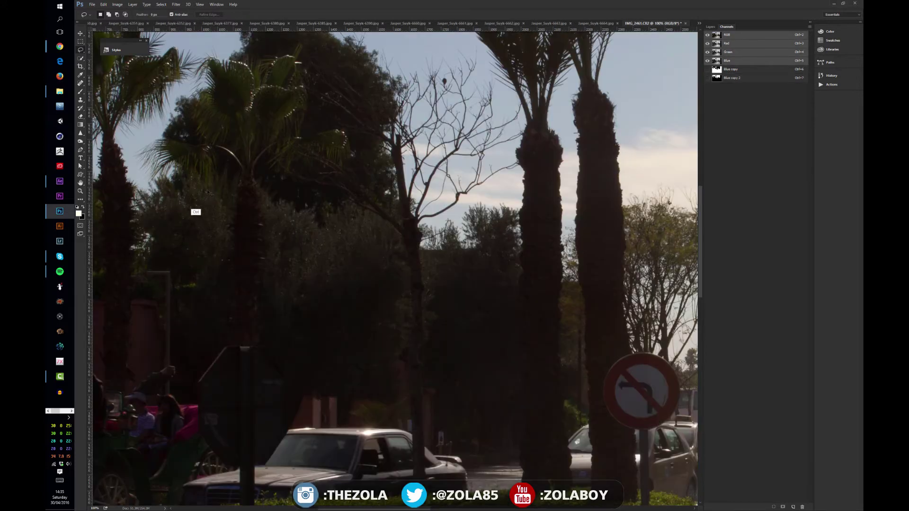
{"action": "key", "text": "ctrl+7"}
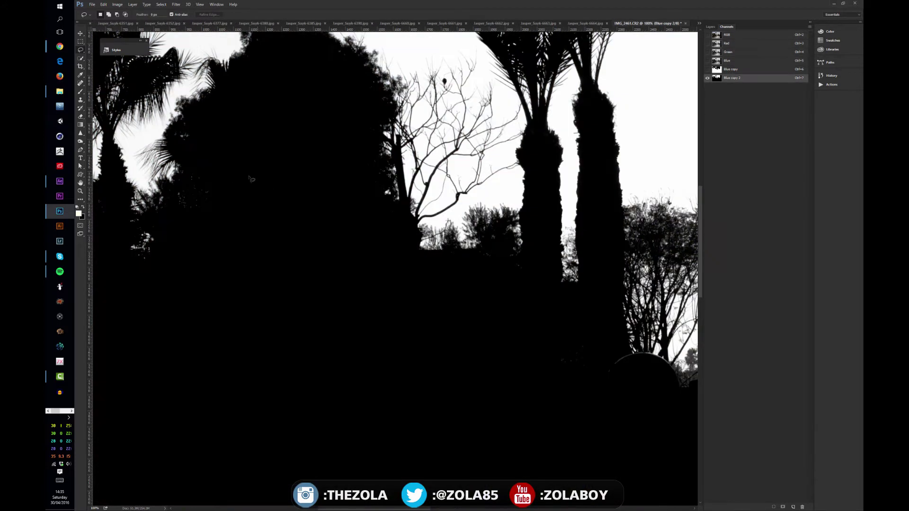
{"action": "mouse_move", "coordinate": [211, 165]}
{"action": "left_mouse_down"}
{"action": "mouse_move", "coordinate": [189, 187]}
{"action": "mouse_move", "coordinate": [244, 198]}
{"action": "mouse_move", "coordinate": [248, 180]}
{"action": "left_mouse_up"}
{"action": "key", "text": "ctrl+BackSpace"}
{"action": "key", "text": "ctrl+d"}
{"action": "key", "text": "ctrl+minus"}
{"action": "scroll", "coordinate": [377, 163], "scroll_direction": "down", "scroll_amount": 2}
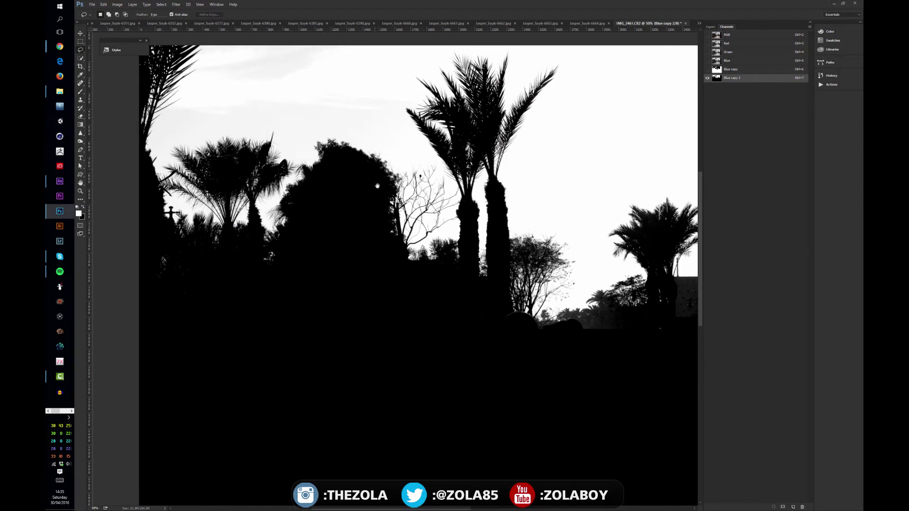
{"action": "left_click_drag", "start_coordinate": [353, 191], "coordinate": [173, 207]}
{"action": "left_click_drag", "start_coordinate": [356, 216], "coordinate": [313, 200]}
{"action": "left_click_drag", "start_coordinate": [304, 165], "coordinate": [457, 177]}
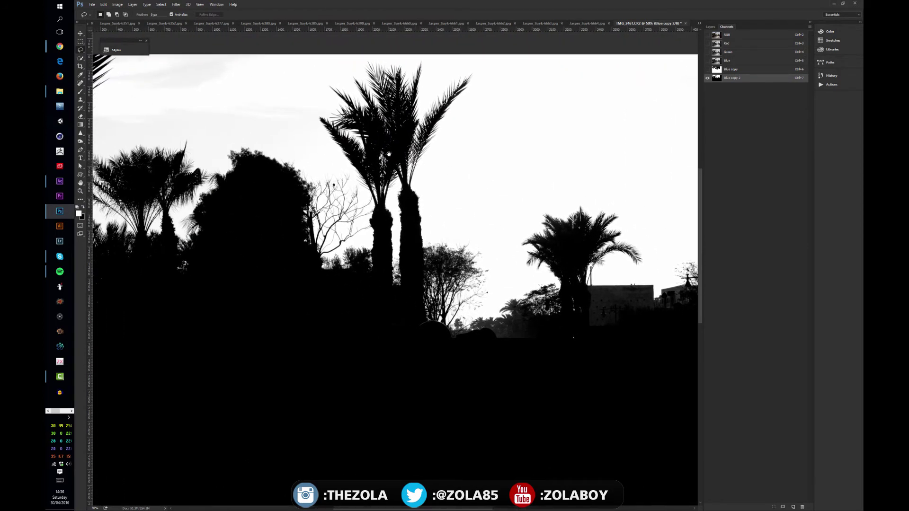
{"action": "left_click_drag", "start_coordinate": [390, 153], "coordinate": [439, 138]}
{"action": "key", "text": "ctrl+l"}
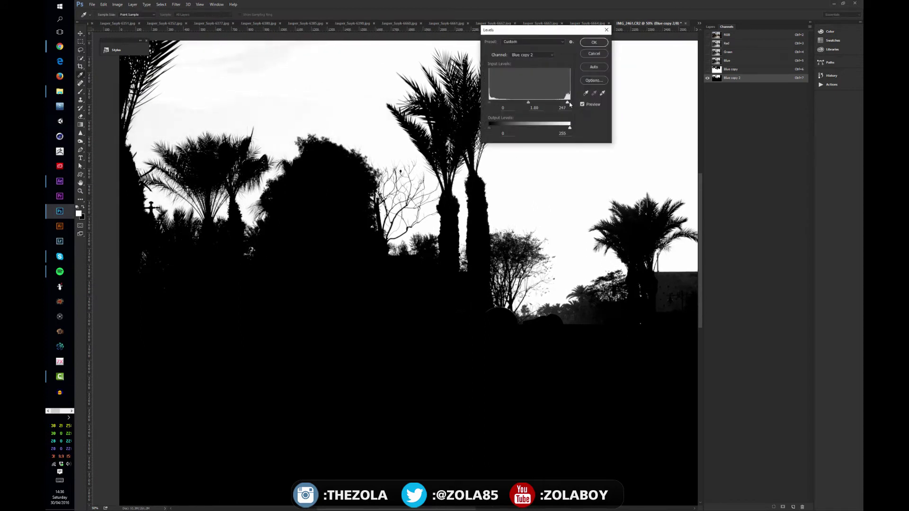
{"action": "left_click_drag", "start_coordinate": [570, 103], "coordinate": [570, 103]}
{"action": "left_click", "coordinate": [598, 44]}
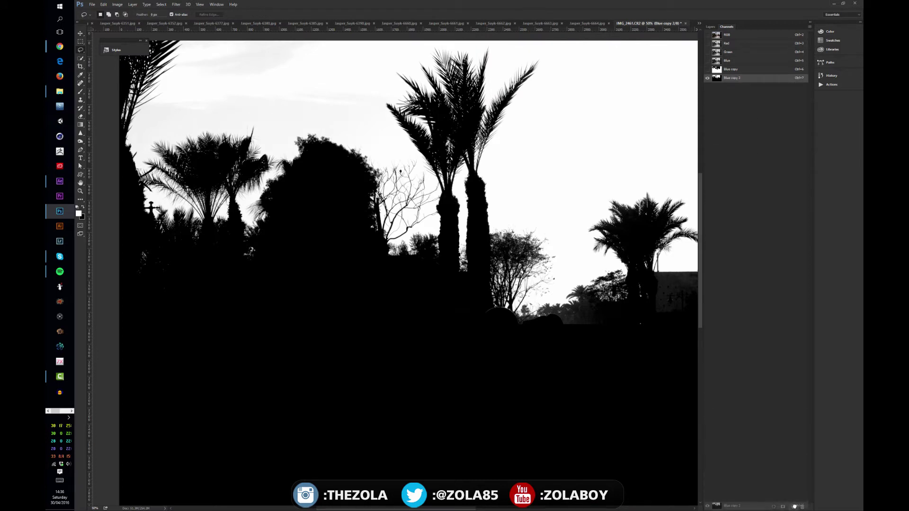
Step: Duplicate the cleaned channel copy and apply Levels to the duplicate with the white input at 234 to turn the sky fully white
{"action": "left_click_drag", "start_coordinate": [793, 506], "coordinate": [793, 507]}
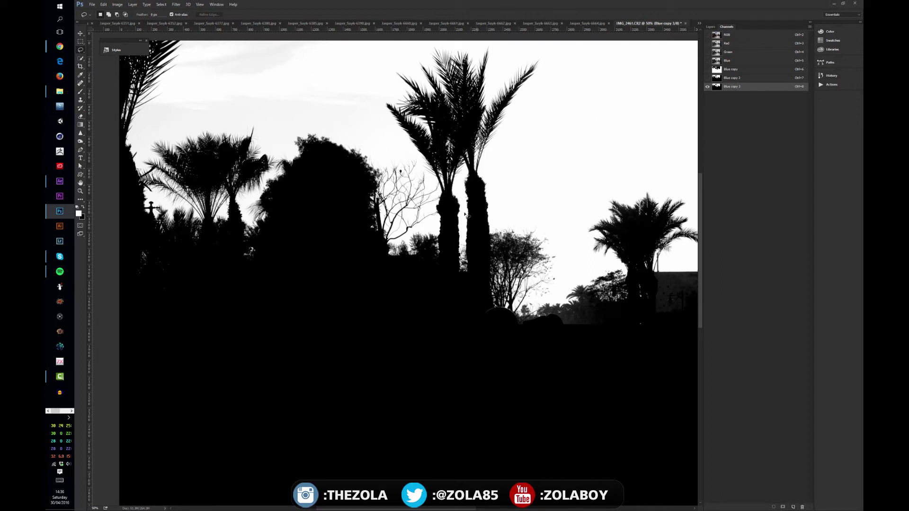
{"action": "key", "text": "ctrl+l"}
{"action": "left_click_drag", "start_coordinate": [490, 103], "coordinate": [489, 102]}
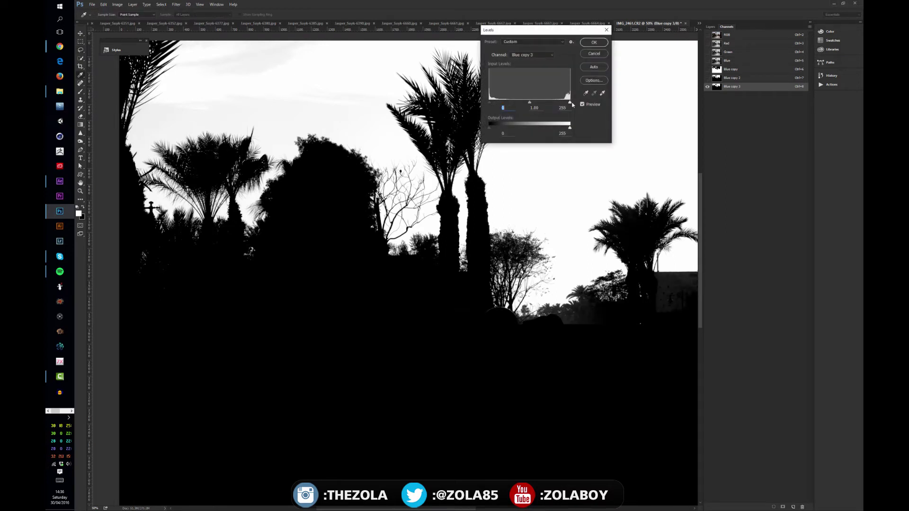
{"action": "left_click_drag", "start_coordinate": [562, 103], "coordinate": [564, 103]}
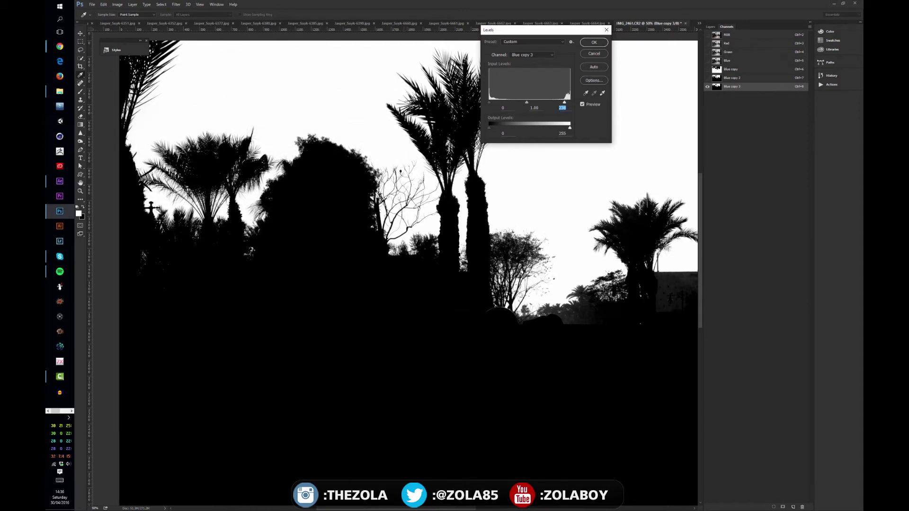
{"action": "key", "text": "ctrl+plus"}
{"action": "left_click_drag", "start_coordinate": [418, 177], "coordinate": [513, 243]}
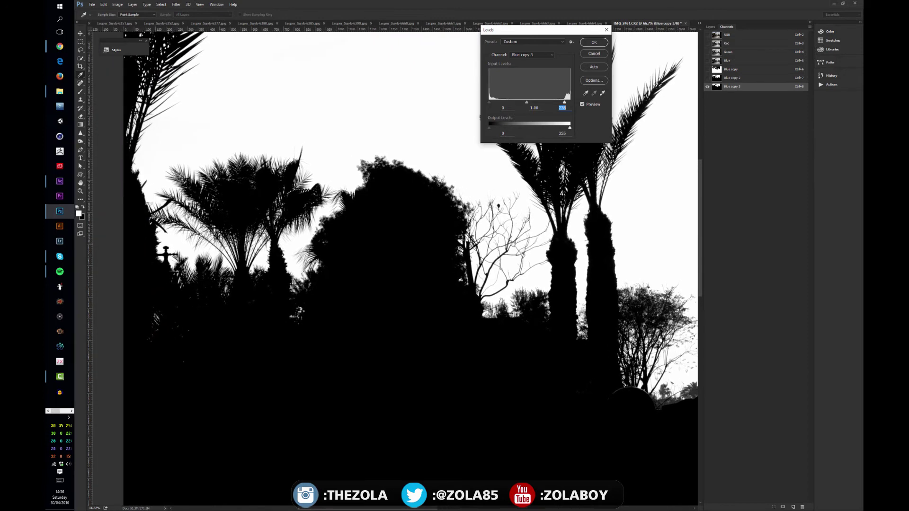
{"action": "left_click_drag", "start_coordinate": [564, 102], "coordinate": [564, 104]}
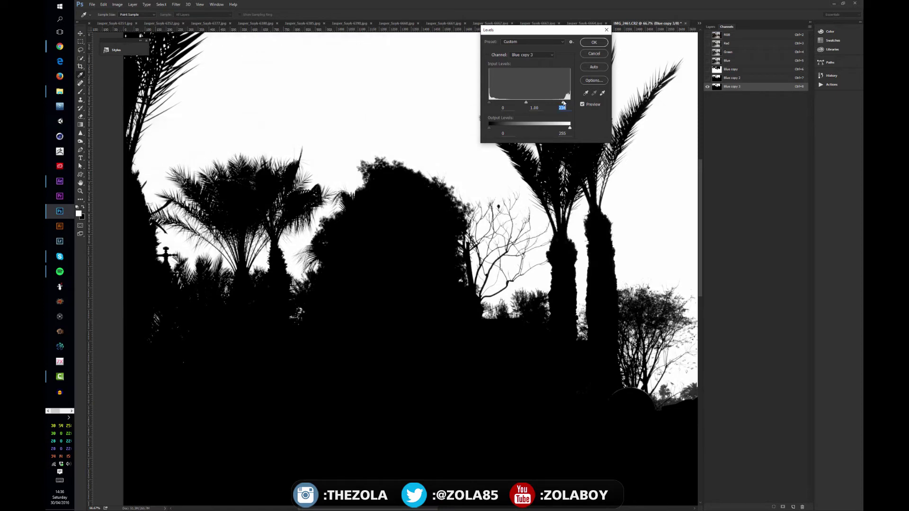
{"action": "left_click_drag", "start_coordinate": [491, 103], "coordinate": [490, 104]}
{"action": "left_click_drag", "start_coordinate": [451, 212], "coordinate": [264, 184]}
{"action": "left_click_drag", "start_coordinate": [529, 170], "coordinate": [333, 192]}
{"action": "key", "text": "Return"}
Step: Lasso the flat-roofed building and darken it to black with Levels, raising the black input and setting the midtones to 0.82
{"action": "key", "text": "l"}
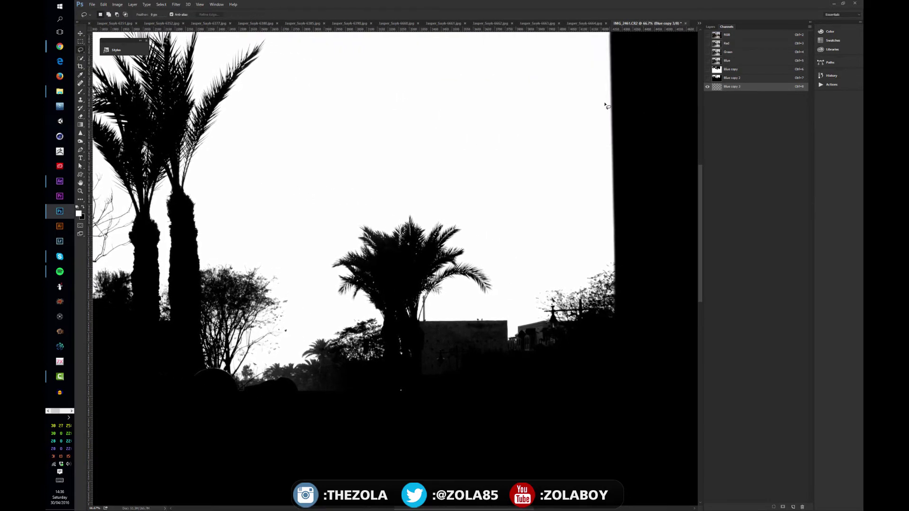
{"action": "scroll", "coordinate": [364, 305], "scroll_direction": "down", "scroll_amount": 5}
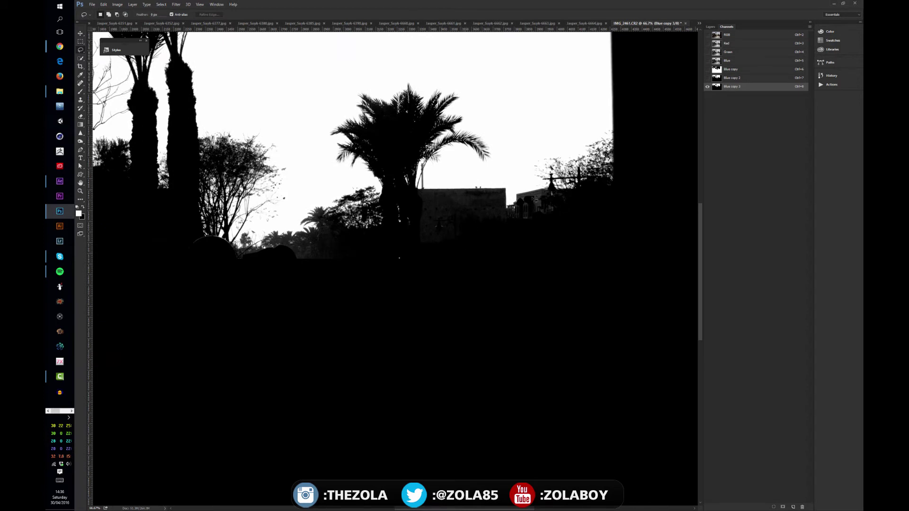
{"action": "mouse_move", "coordinate": [438, 204]}
{"action": "left_mouse_down"}
{"action": "mouse_move", "coordinate": [354, 173]}
{"action": "mouse_move", "coordinate": [343, 194]}
{"action": "mouse_move", "coordinate": [344, 243]}
{"action": "mouse_move", "coordinate": [416, 242]}
{"action": "mouse_move", "coordinate": [512, 220]}
{"action": "mouse_move", "coordinate": [520, 182]}
{"action": "mouse_move", "coordinate": [409, 163]}
{"action": "left_mouse_up"}
{"action": "key", "text": "ctrl+l"}
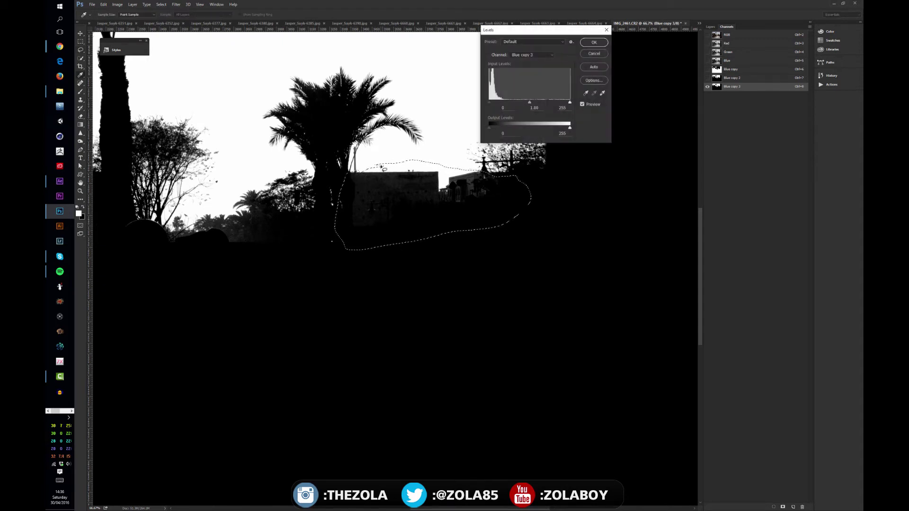
{"action": "left_click_drag", "start_coordinate": [529, 102], "coordinate": [581, 104]}
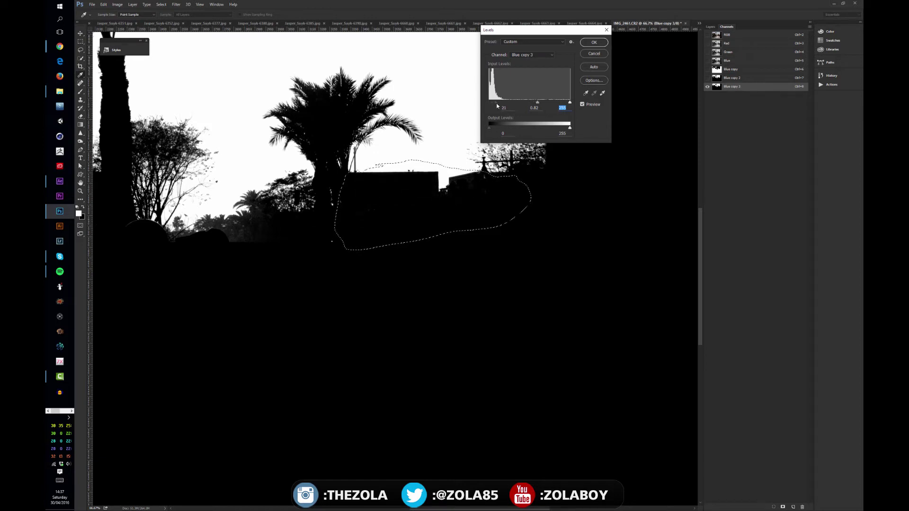
{"action": "left_click_drag", "start_coordinate": [493, 106], "coordinate": [497, 104]}
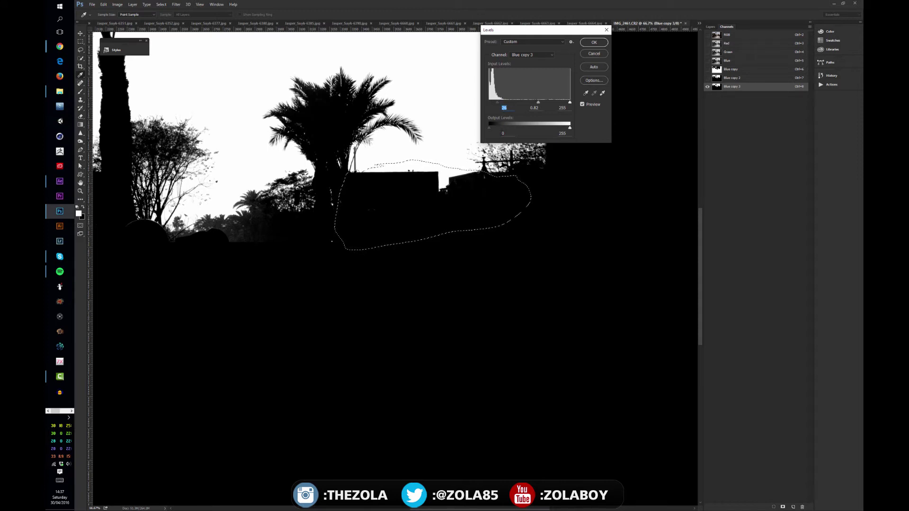
{"action": "type", "text": "63"}
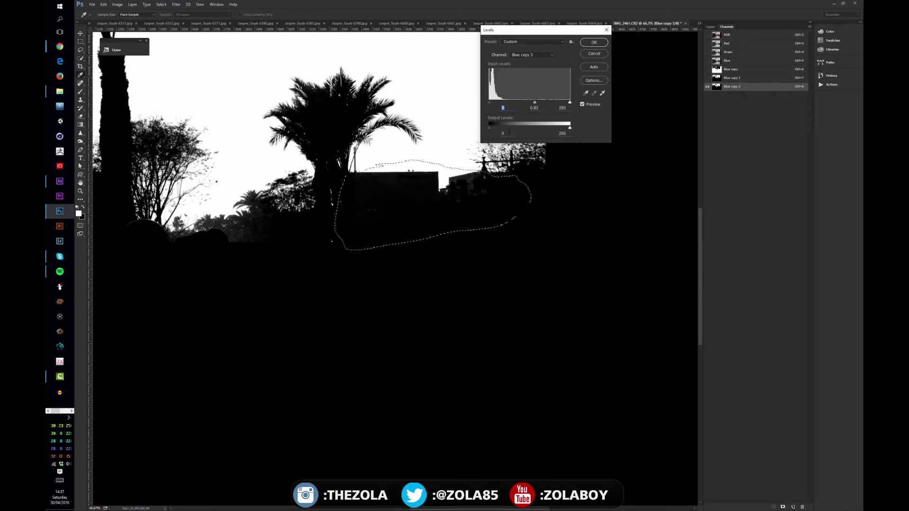
{"action": "left_click_drag", "start_coordinate": [490, 102], "coordinate": [500, 104]}
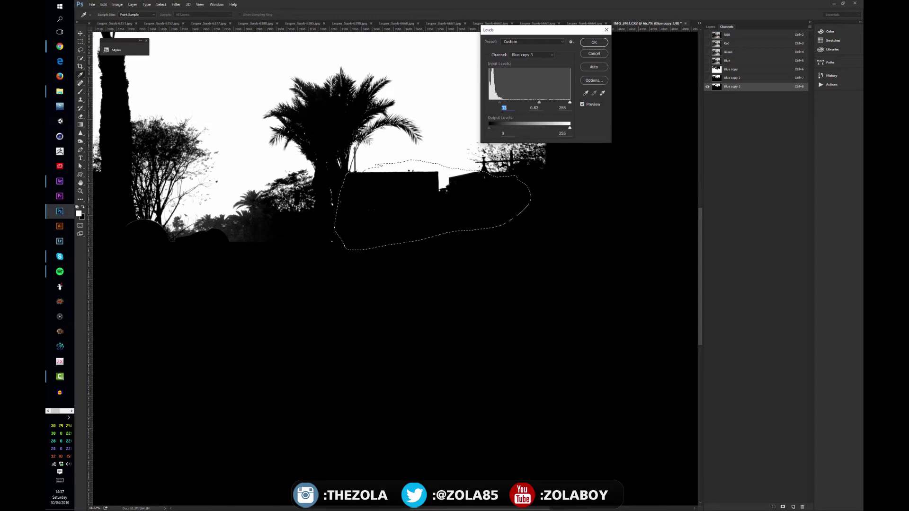
{"action": "left_click", "coordinate": [593, 42]}
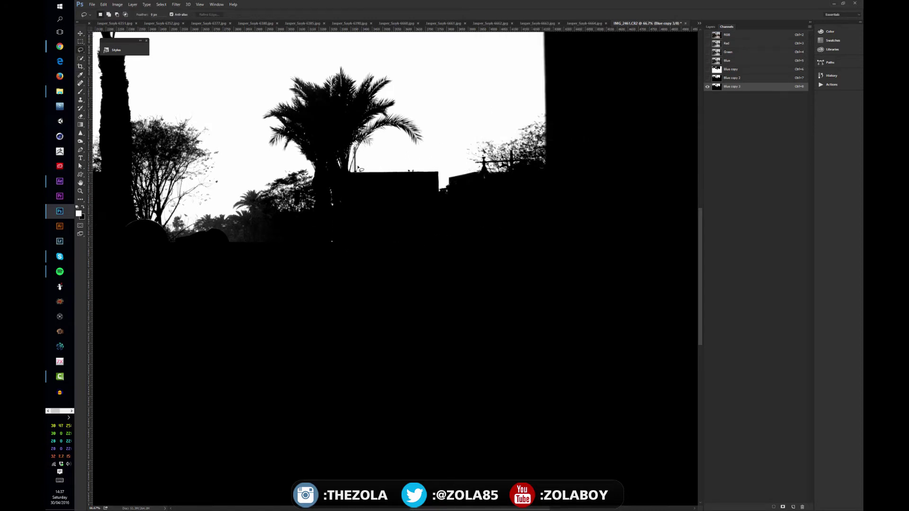
Step: Increase the contrast of the selected thin lamp post beside the palm with Levels, raising the black input and lowering the white input
{"action": "key", "text": "ctrl+l"}
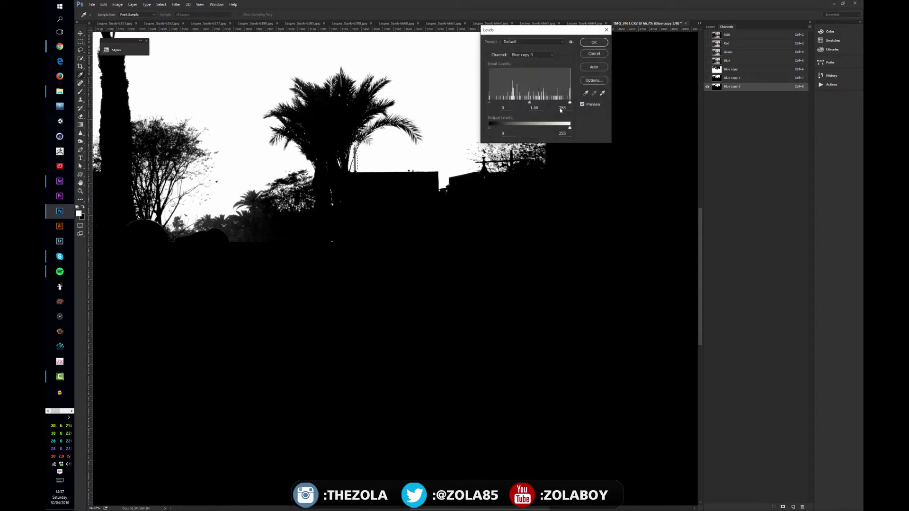
{"action": "left_click_drag", "start_coordinate": [569, 102], "coordinate": [567, 102]}
{"action": "left_click_drag", "start_coordinate": [489, 102], "coordinate": [510, 102]}
{"action": "left_click", "coordinate": [593, 43]}
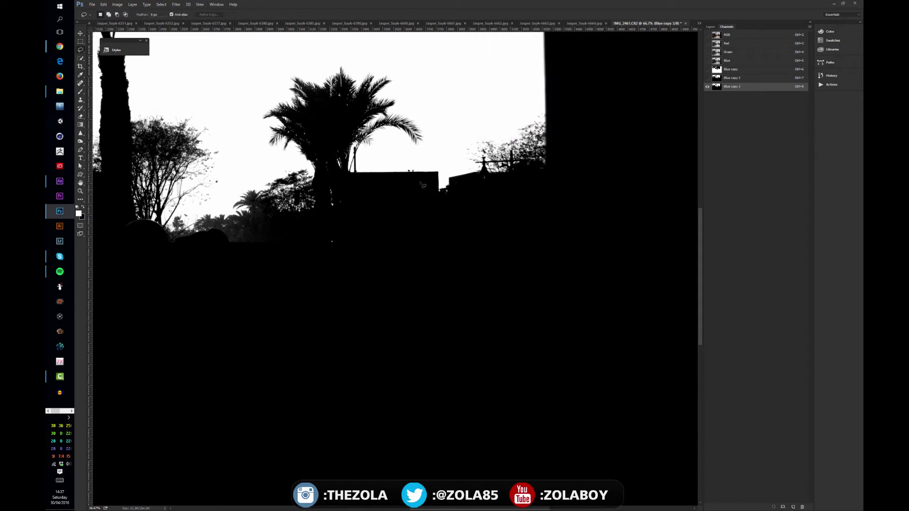
Step: Lasso the grey distant treeline between the bare tree and the palm, darken it with Levels using midtones 0.42, and deselect
{"action": "left_click_drag", "start_coordinate": [456, 194], "coordinate": [425, 191]}
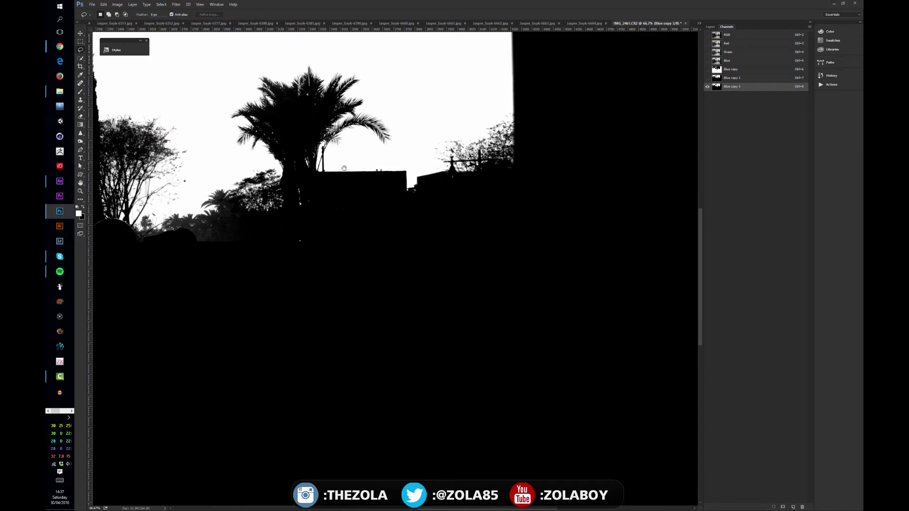
{"action": "left_click_drag", "start_coordinate": [230, 166], "coordinate": [364, 140]}
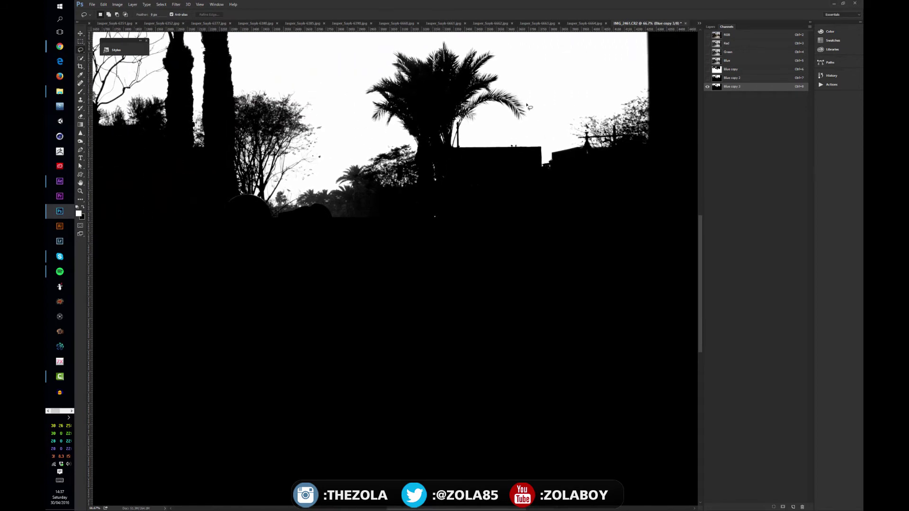
{"action": "left_click_drag", "start_coordinate": [288, 169], "coordinate": [618, 406]}
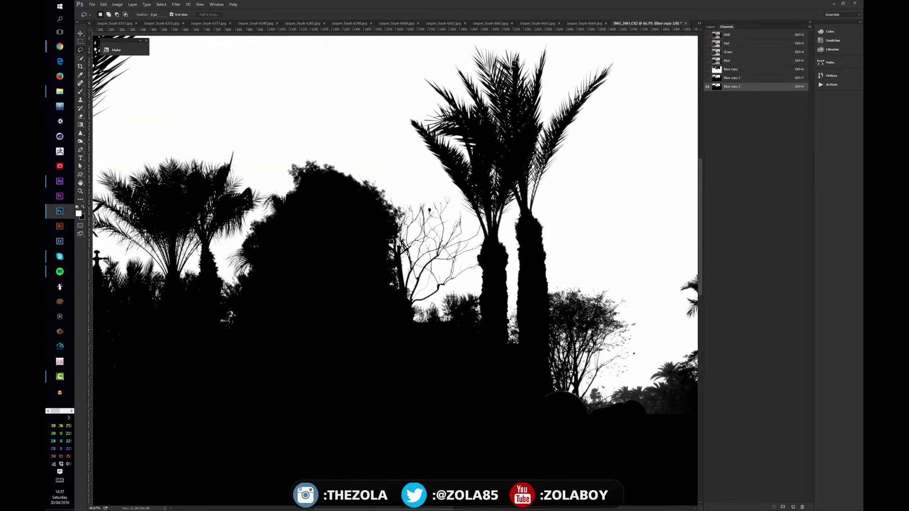
{"action": "mouse_move", "coordinate": [292, 177]}
{"action": "left_mouse_down"}
{"action": "mouse_move", "coordinate": [436, 190]}
{"action": "mouse_move", "coordinate": [263, 142]}
{"action": "left_mouse_up"}
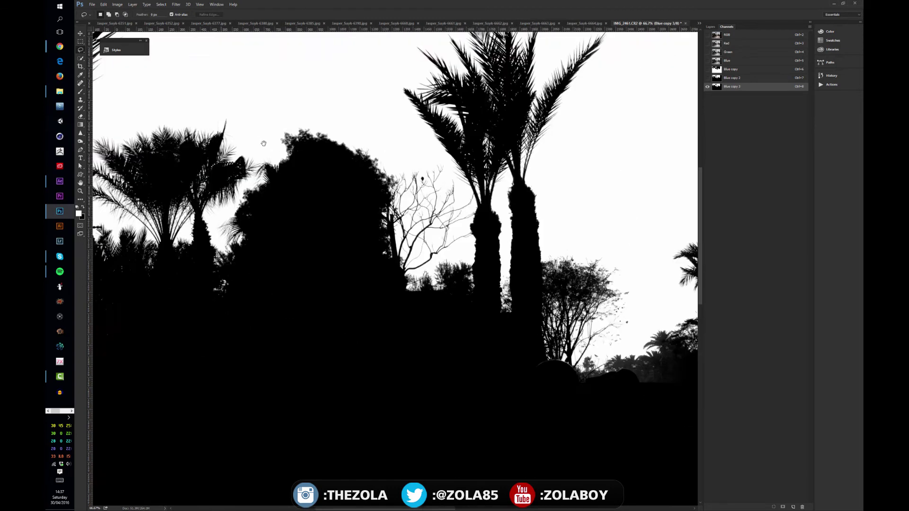
{"action": "mouse_move", "coordinate": [568, 212]}
{"action": "left_mouse_down"}
{"action": "mouse_move", "coordinate": [369, 144]}
{"action": "mouse_move", "coordinate": [350, 127]}
{"action": "left_mouse_up"}
{"action": "mouse_move", "coordinate": [499, 217]}
{"action": "left_mouse_down"}
{"action": "mouse_move", "coordinate": [428, 228]}
{"action": "mouse_move", "coordinate": [403, 250]}
{"action": "mouse_move", "coordinate": [330, 282]}
{"action": "mouse_move", "coordinate": [358, 314]}
{"action": "mouse_move", "coordinate": [534, 284]}
{"action": "left_mouse_up"}
{"action": "key", "text": "ctrl+l"}
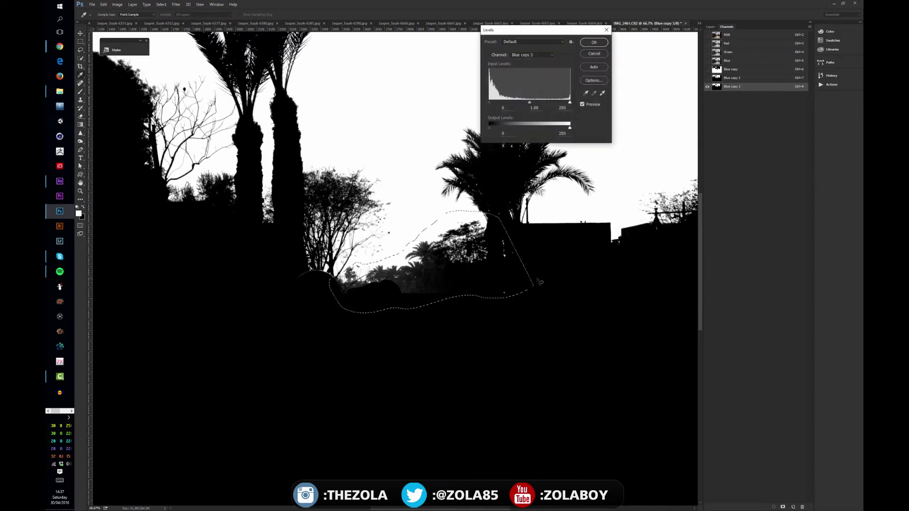
{"action": "mouse_move", "coordinate": [570, 102]}
{"action": "left_mouse_down"}
{"action": "mouse_move", "coordinate": [582, 105]}
{"action": "mouse_move", "coordinate": [535, 103]}
{"action": "mouse_move", "coordinate": [550, 105]}
{"action": "left_mouse_up"}
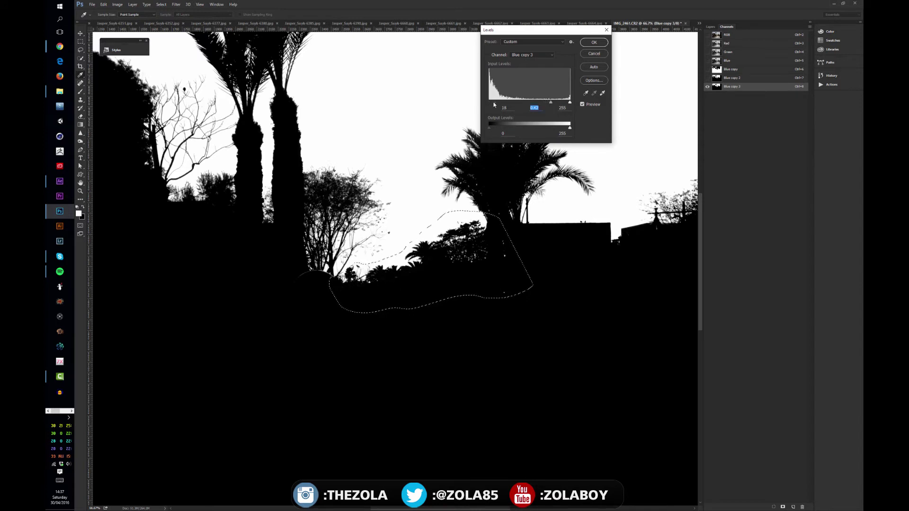
{"action": "left_click_drag", "start_coordinate": [493, 104], "coordinate": [492, 103]}
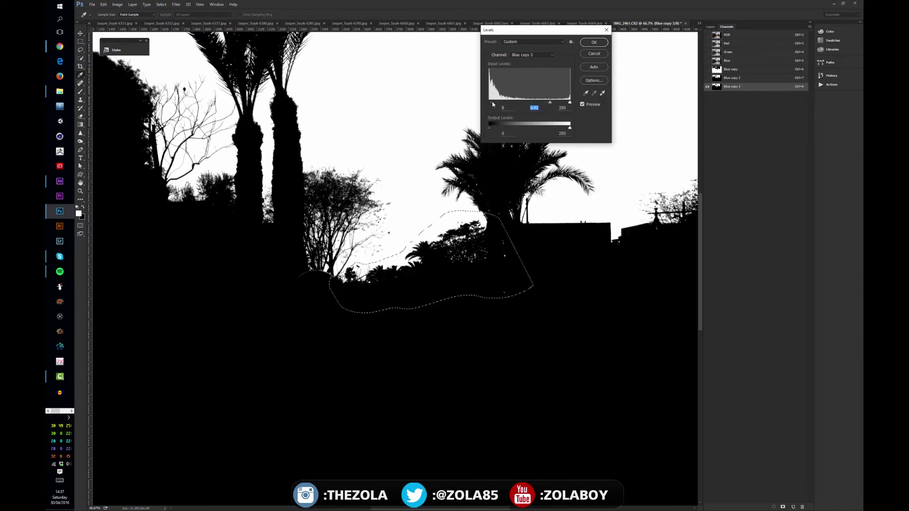
{"action": "left_click", "coordinate": [593, 42]}
{"action": "key", "text": "ctrl+d"}
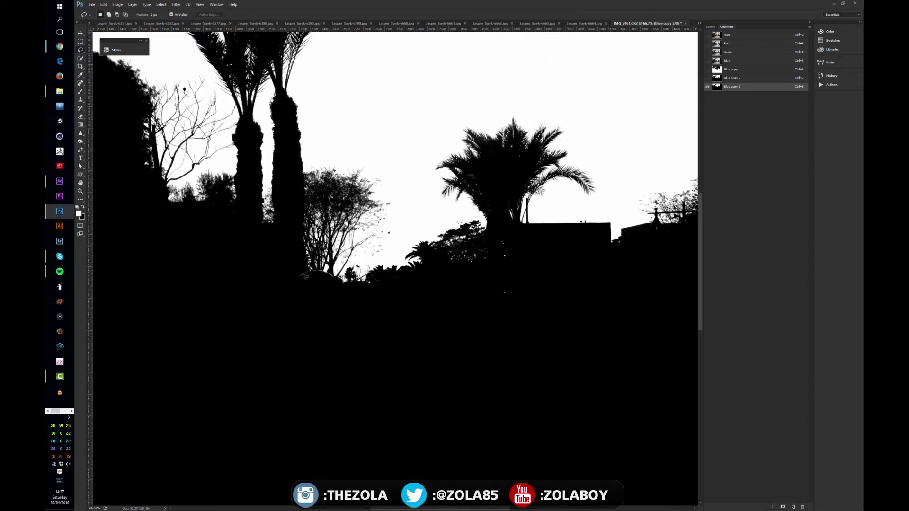
Step: Try to paint the faint light arc below the bare tree black with the Brush on the Blue copy 3 channel
{"action": "key", "text": "b"}
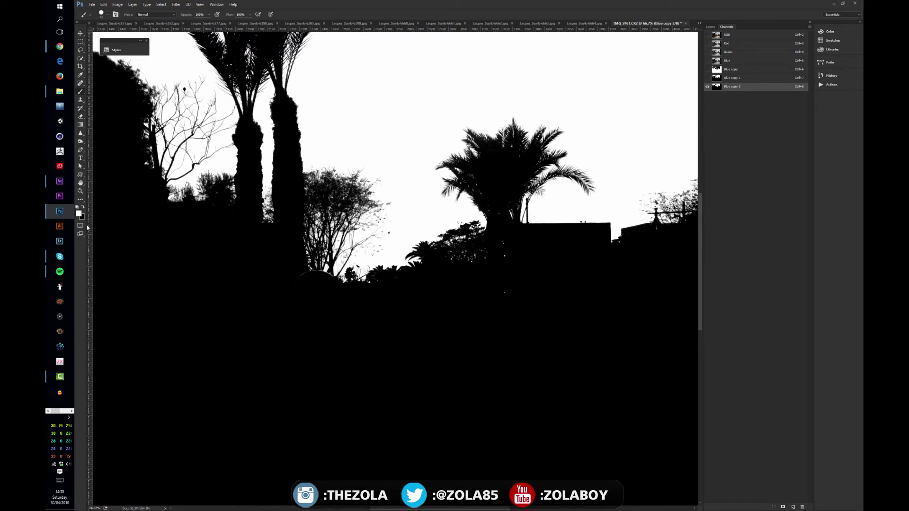
{"action": "key", "text": "x"}
{"action": "left_click", "coordinate": [297, 282]}
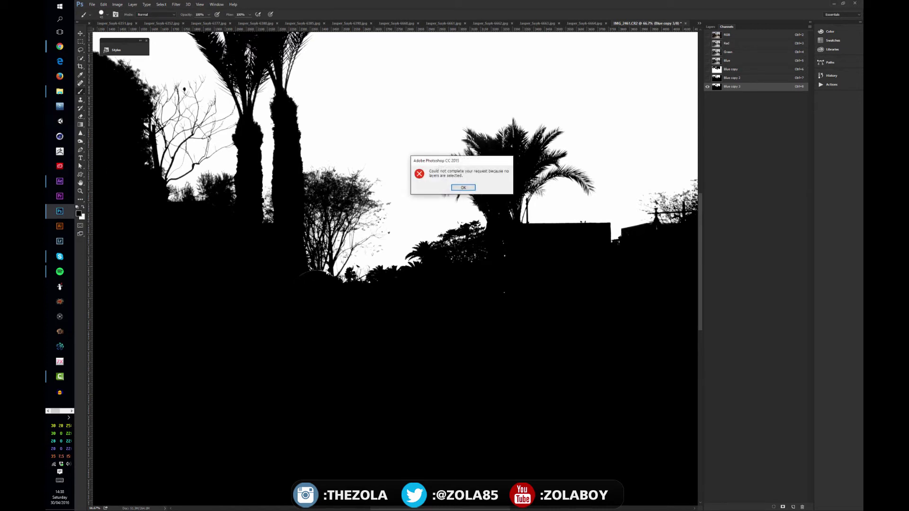
{"action": "left_click", "coordinate": [464, 187]}
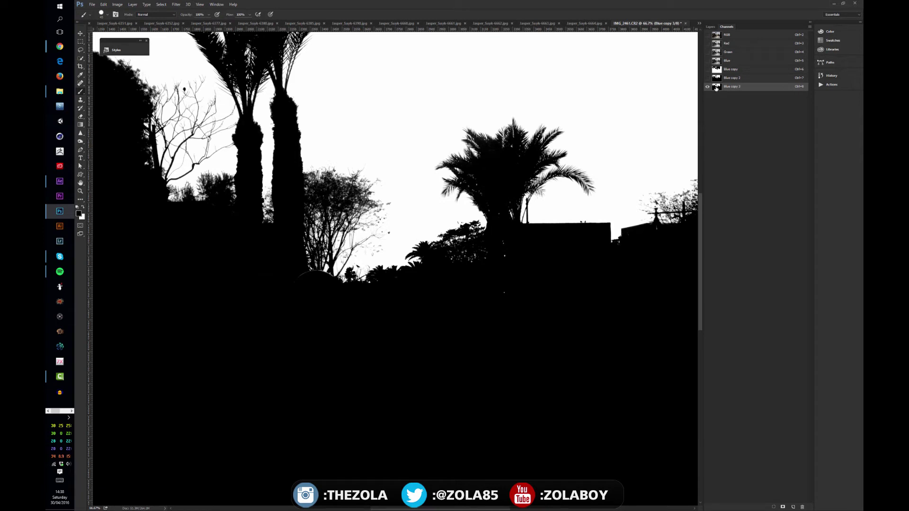
{"action": "left_click", "coordinate": [294, 277]}
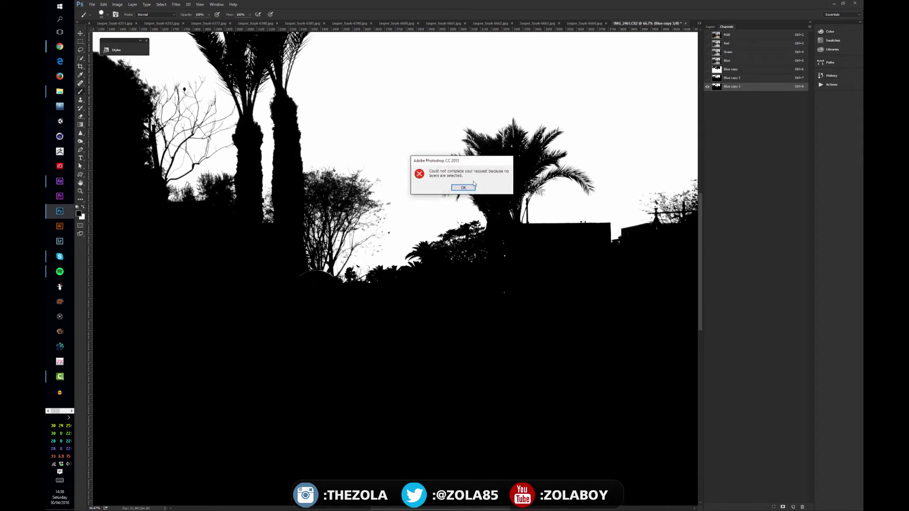
{"action": "left_click", "coordinate": [464, 188]}
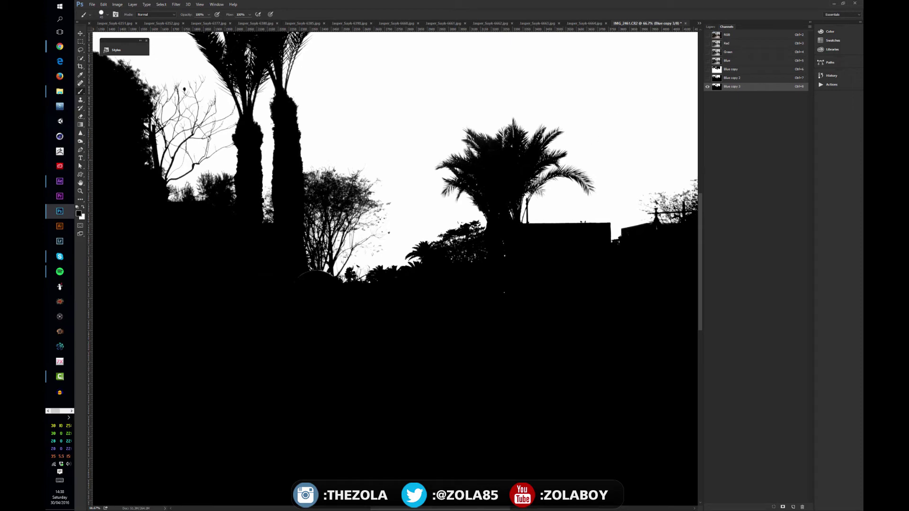
{"action": "key", "text": "ctrl+minus"}
{"action": "key", "text": "ctrl+minus"}
{"action": "left_click", "coordinate": [363, 294]}
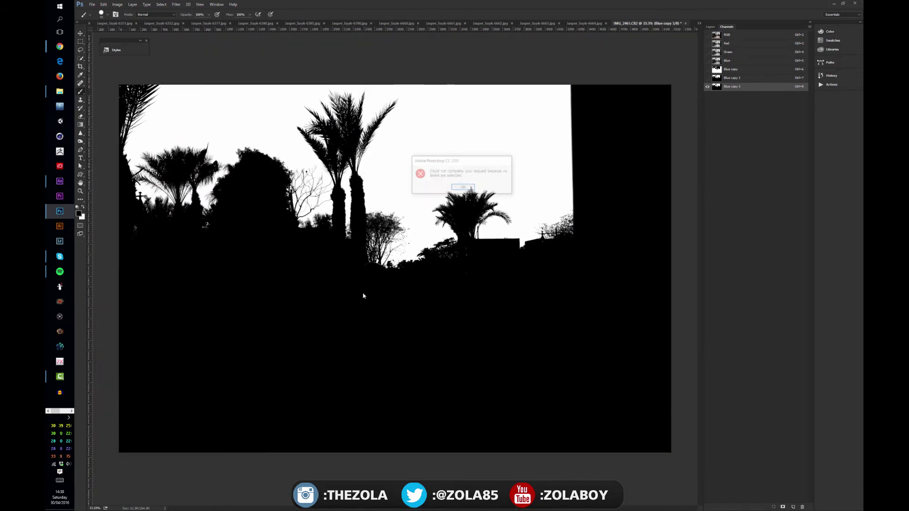
{"action": "left_click", "coordinate": [472, 187]}
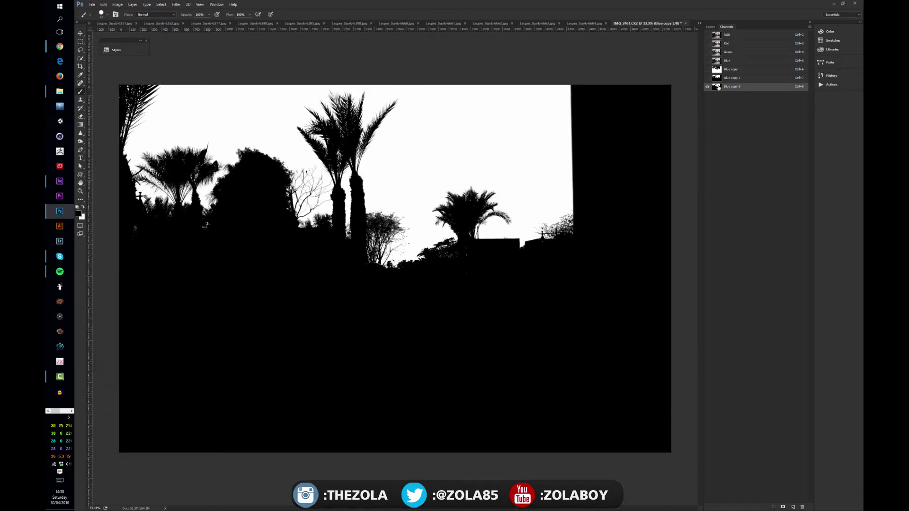
Step: Select Layer 0 as the active layer and make the Blue copy 3 channel active again for editing
{"action": "left_click", "coordinate": [711, 27]}
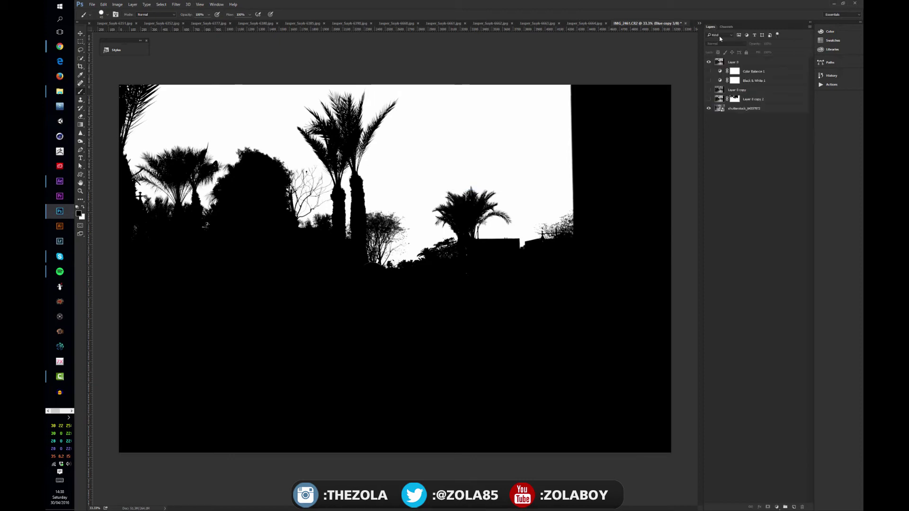
{"action": "left_click", "coordinate": [720, 62]}
{"action": "left_click", "coordinate": [727, 28]}
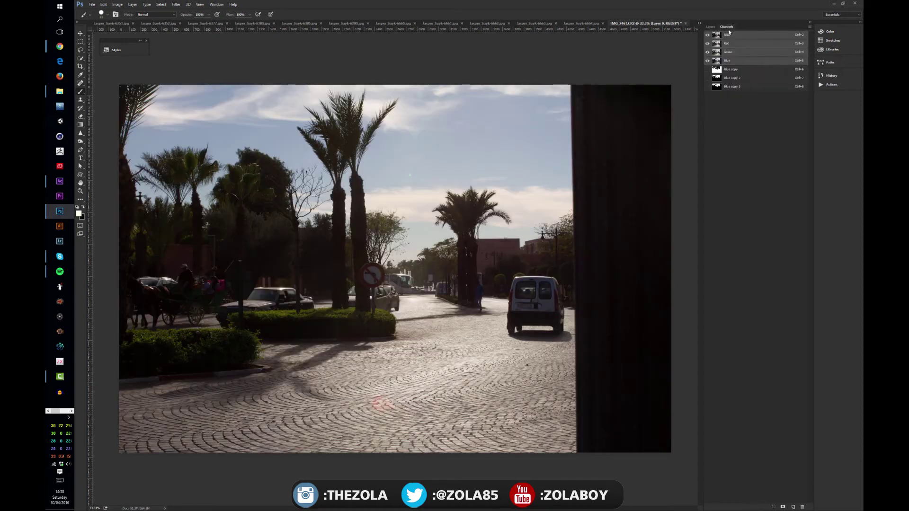
{"action": "left_click", "coordinate": [720, 88]}
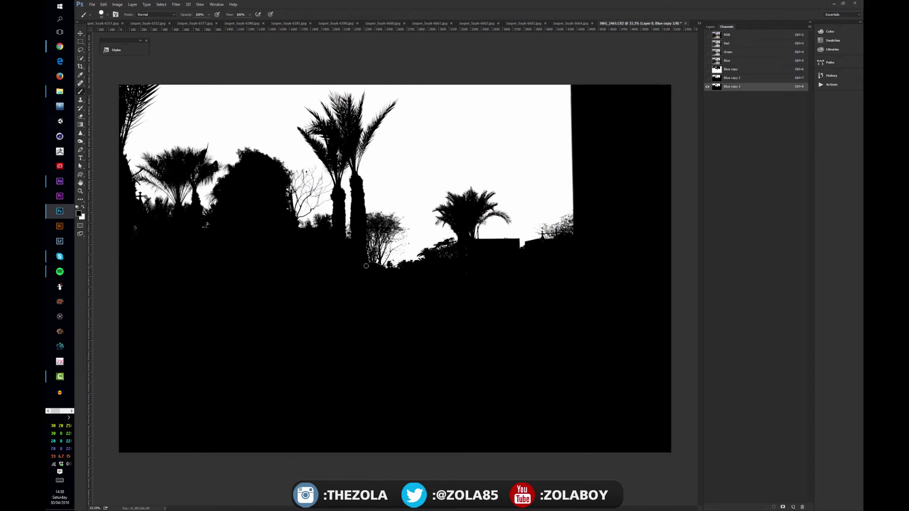
Step: Lasso the faint light arc at the foot of the bare tree, blacken it out and deselect
{"action": "scroll", "coordinate": [378, 267], "scroll_direction": "up", "scroll_amount": 3}
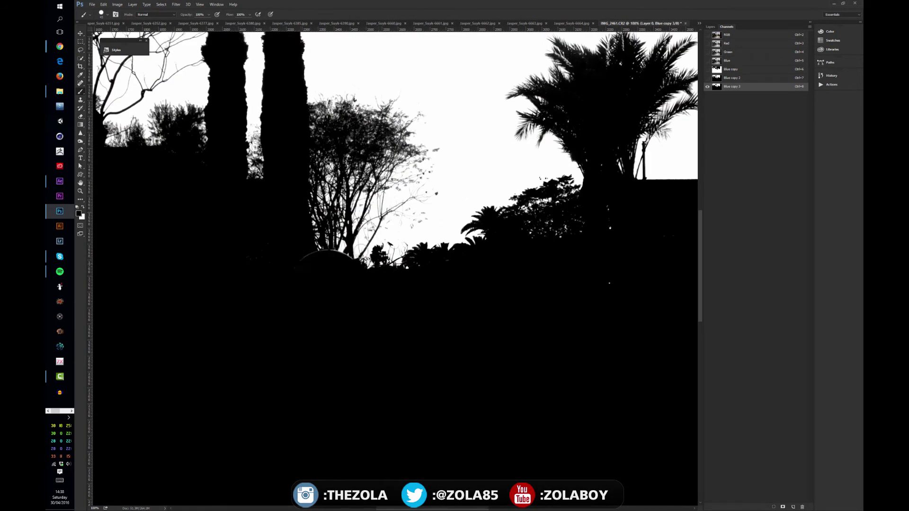
{"action": "key", "text": "l"}
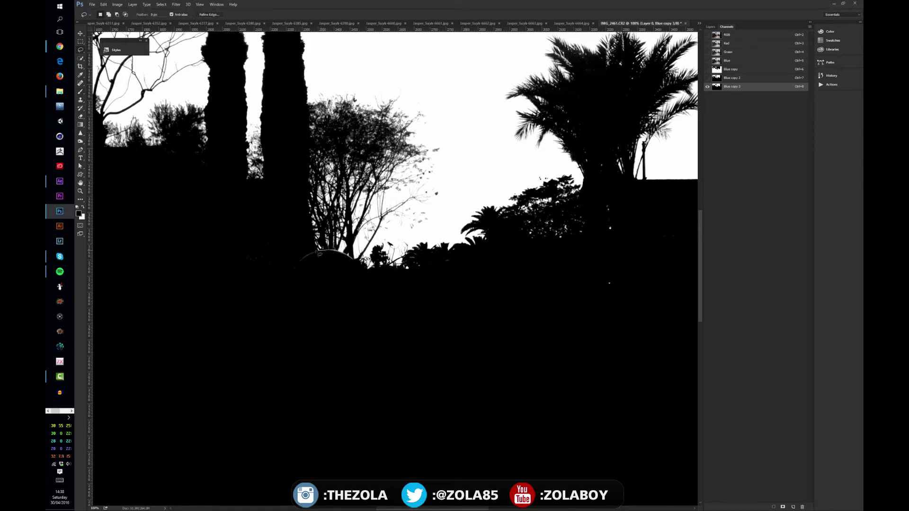
{"action": "mouse_move", "coordinate": [320, 253]}
{"action": "left_mouse_down"}
{"action": "mouse_move", "coordinate": [304, 273]}
{"action": "mouse_move", "coordinate": [338, 261]}
{"action": "left_mouse_up"}
{"action": "key", "text": "ctrl+d"}
{"action": "left_click_drag", "start_coordinate": [338, 260], "coordinate": [352, 262]}
{"action": "left_click_drag", "start_coordinate": [322, 255], "coordinate": [321, 252]}
{"action": "key", "text": "ctrl+d"}
Step: Lasso the bushy tree and the gap between the palm trunks, darken them with Levels by lowering the midtones, and deselect
{"action": "mouse_move", "coordinate": [367, 259]}
{"action": "left_mouse_down"}
{"action": "mouse_move", "coordinate": [368, 274]}
{"action": "mouse_move", "coordinate": [274, 303]}
{"action": "mouse_move", "coordinate": [312, 330]}
{"action": "left_mouse_up"}
{"action": "mouse_move", "coordinate": [326, 139]}
{"action": "left_mouse_down"}
{"action": "mouse_move", "coordinate": [238, 183]}
{"action": "mouse_move", "coordinate": [230, 279]}
{"action": "mouse_move", "coordinate": [238, 294]}
{"action": "mouse_move", "coordinate": [264, 272]}
{"action": "mouse_move", "coordinate": [314, 307]}
{"action": "mouse_move", "coordinate": [349, 312]}
{"action": "mouse_move", "coordinate": [415, 281]}
{"action": "mouse_move", "coordinate": [395, 192]}
{"action": "mouse_move", "coordinate": [357, 146]}
{"action": "mouse_move", "coordinate": [325, 140]}
{"action": "left_mouse_up"}
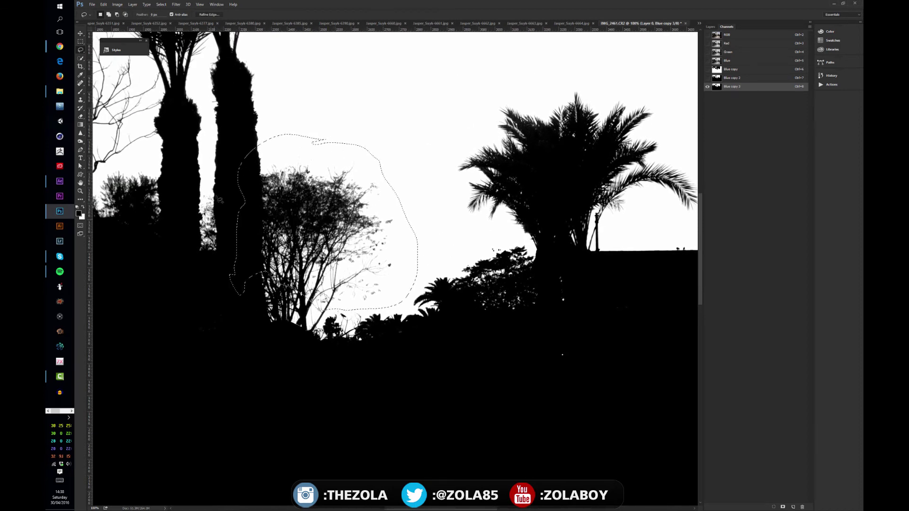
{"action": "mouse_move", "coordinate": [212, 179]}
{"action": "left_mouse_down"}
{"action": "mouse_move", "coordinate": [196, 209]}
{"action": "mouse_move", "coordinate": [195, 252]}
{"action": "mouse_move", "coordinate": [228, 181]}
{"action": "left_mouse_up"}
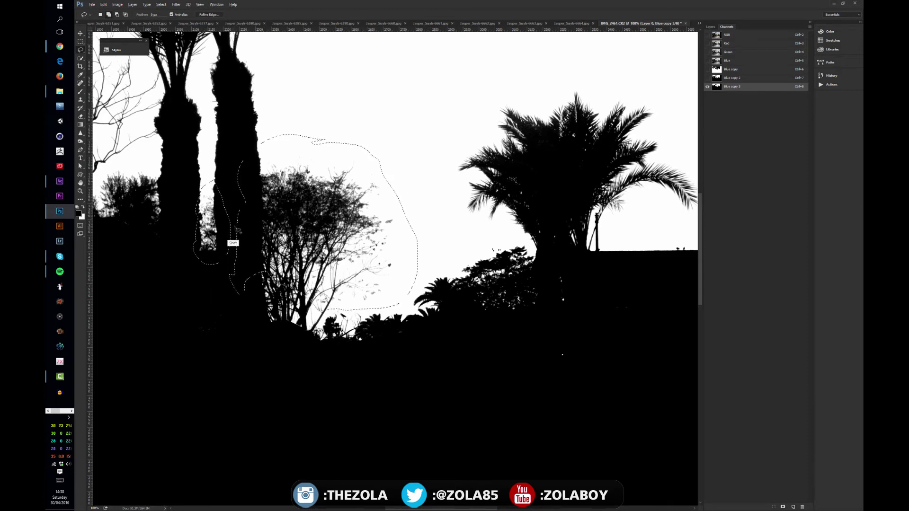
{"action": "left_click_drag", "start_coordinate": [311, 209], "coordinate": [394, 214]}
{"action": "key", "text": "ctrl+l"}
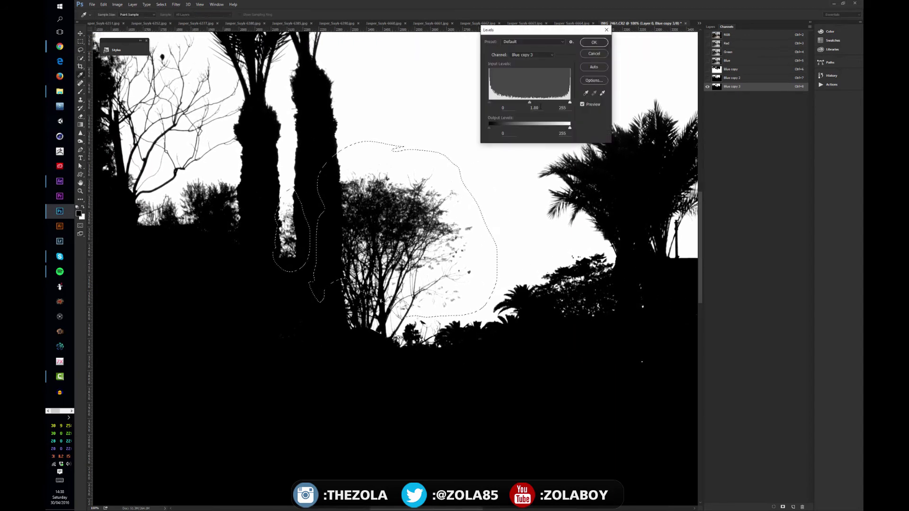
{"action": "left_click_drag", "start_coordinate": [529, 102], "coordinate": [547, 102]}
{"action": "left_click", "coordinate": [594, 41]}
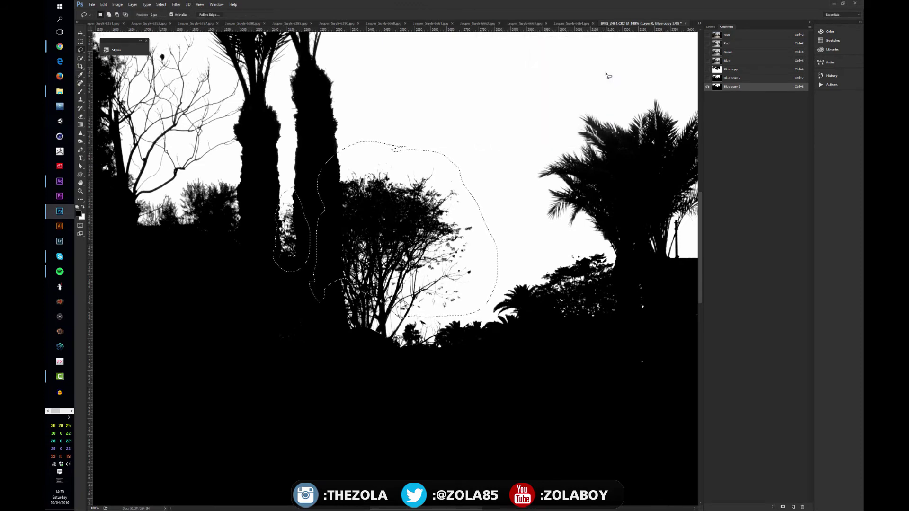
{"action": "key", "text": "ctrl+d"}
Step: Invert the Blue copy 3 channel and load its white area as a selection
{"action": "key", "text": "ctrl+minus"}
{"action": "key", "text": "ctrl+minus"}
{"action": "key", "text": "ctrl+minus"}
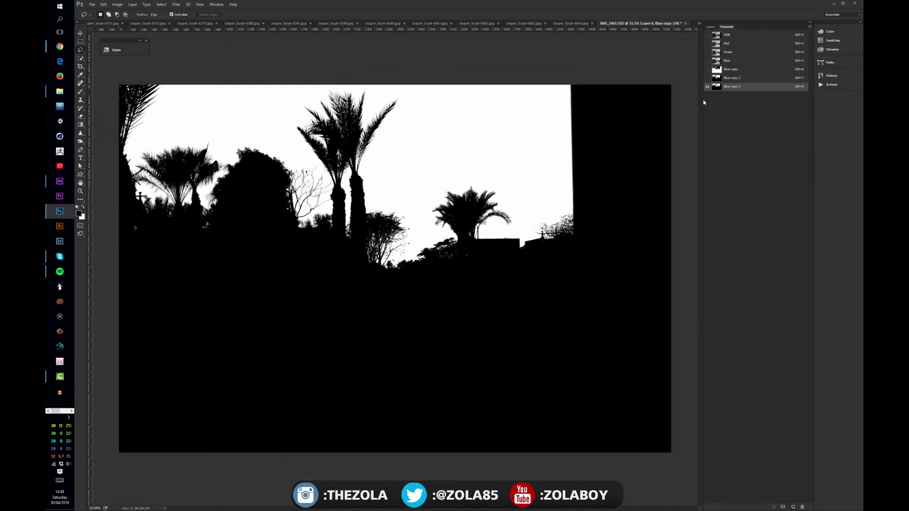
{"action": "key", "text": "ctrl+i"}
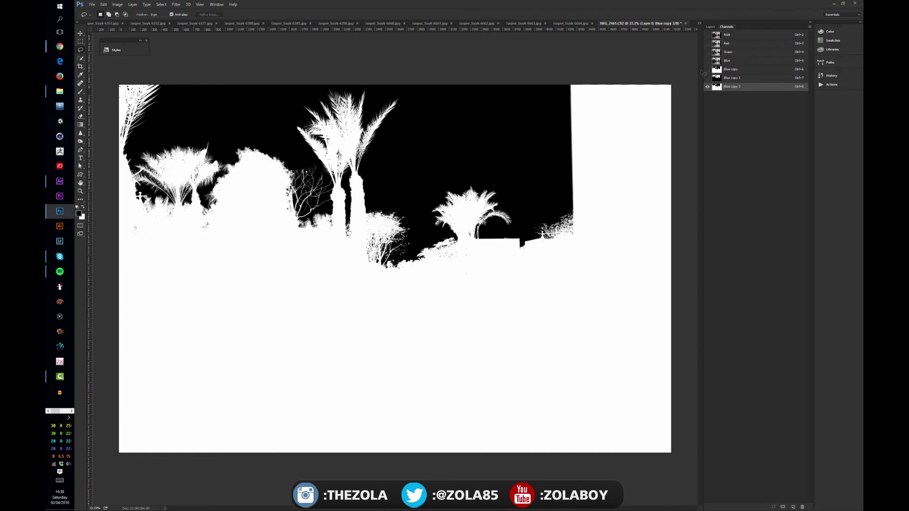
{"action": "key", "text": "ctrl"}
{"action": "left_click", "coordinate": [717, 87], "text": "ctrl"}
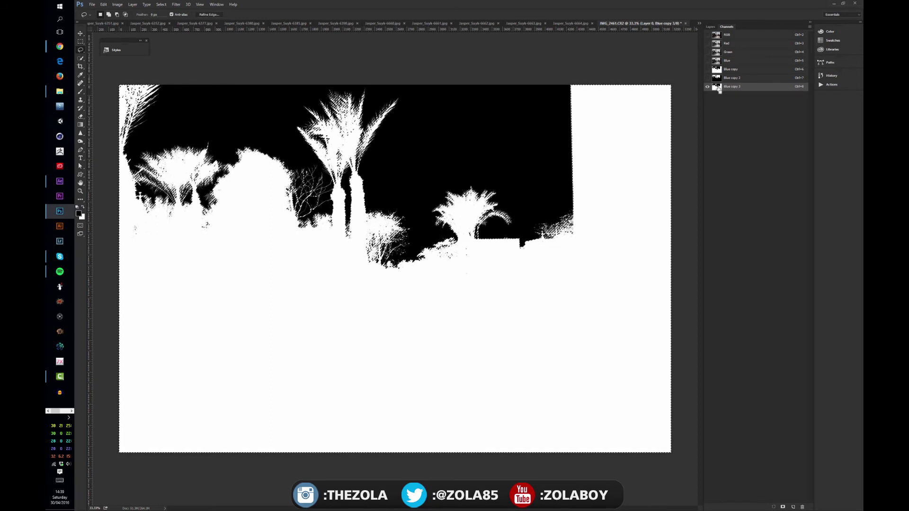
Step: Switch back to the RGB composite and add a layer mask to Layer 0 from the selection
{"action": "left_click", "coordinate": [710, 27]}
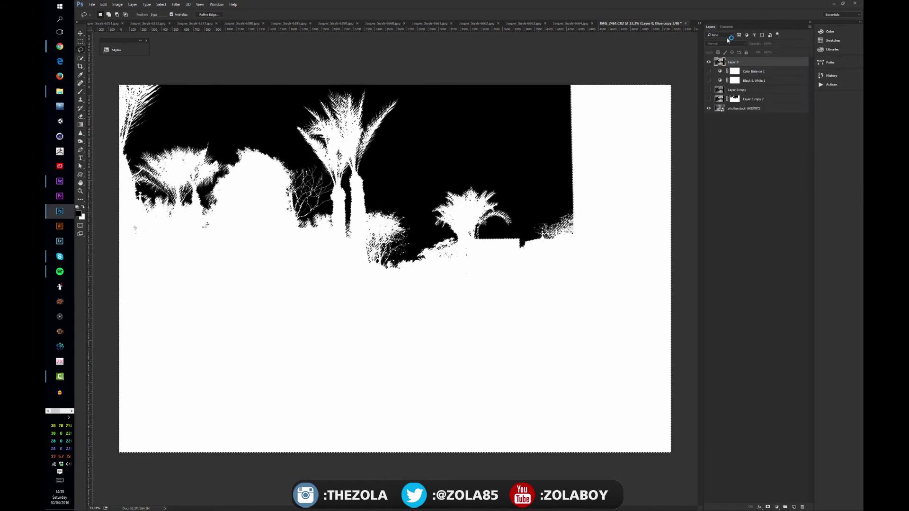
{"action": "left_click", "coordinate": [727, 27]}
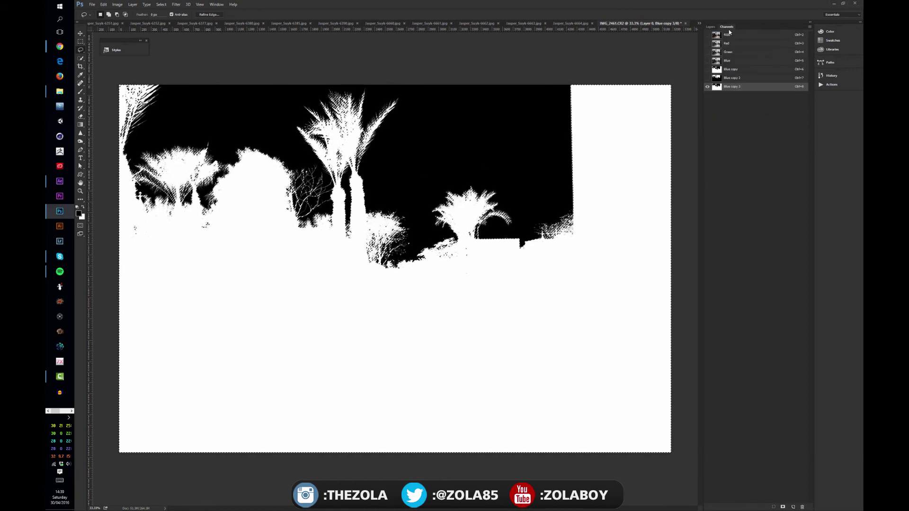
{"action": "left_click", "coordinate": [728, 35]}
{"action": "left_click", "coordinate": [711, 27]}
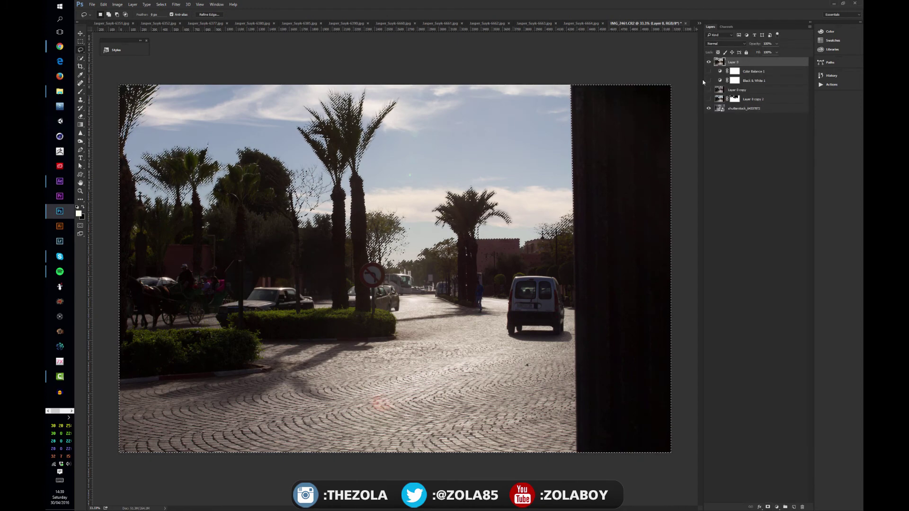
{"action": "left_click", "coordinate": [768, 507]}
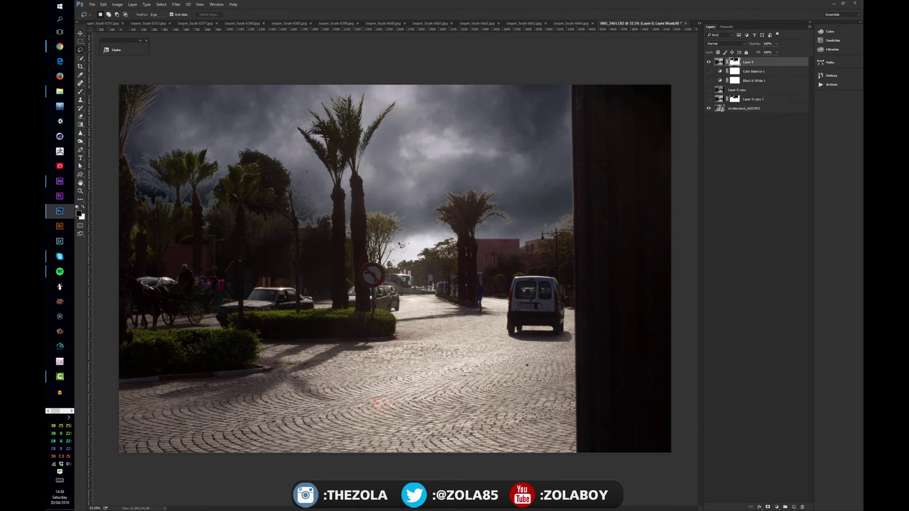
Step: Refine Layer 0's mask by adjusting the shift edge and feather slightly, and output it to a new layer with layer mask
{"action": "scroll", "coordinate": [401, 235], "scroll_direction": "up", "scroll_amount": 2}
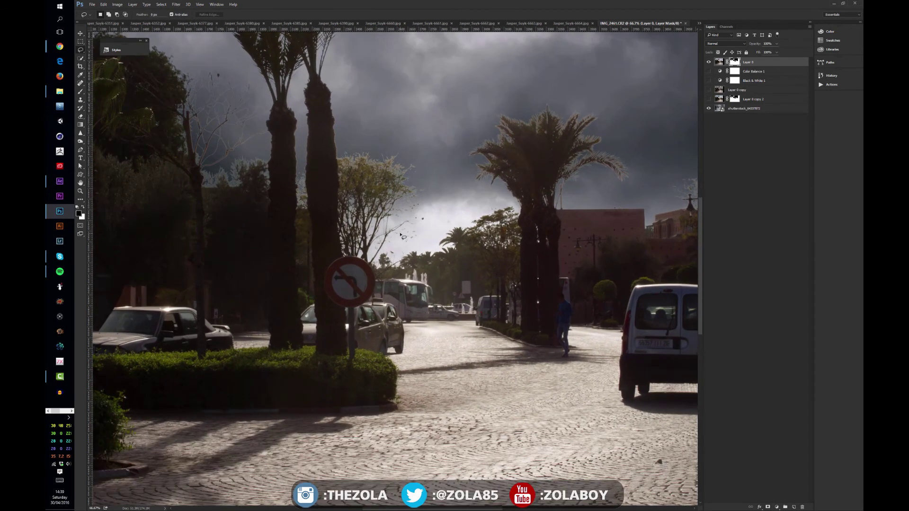
{"action": "left_click_drag", "start_coordinate": [368, 202], "coordinate": [424, 302]}
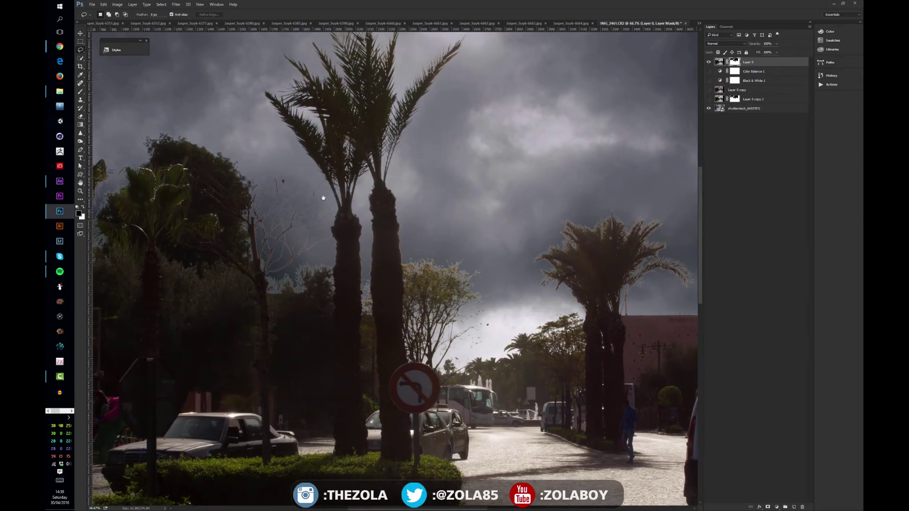
{"action": "left_click_drag", "start_coordinate": [323, 197], "coordinate": [274, 161]}
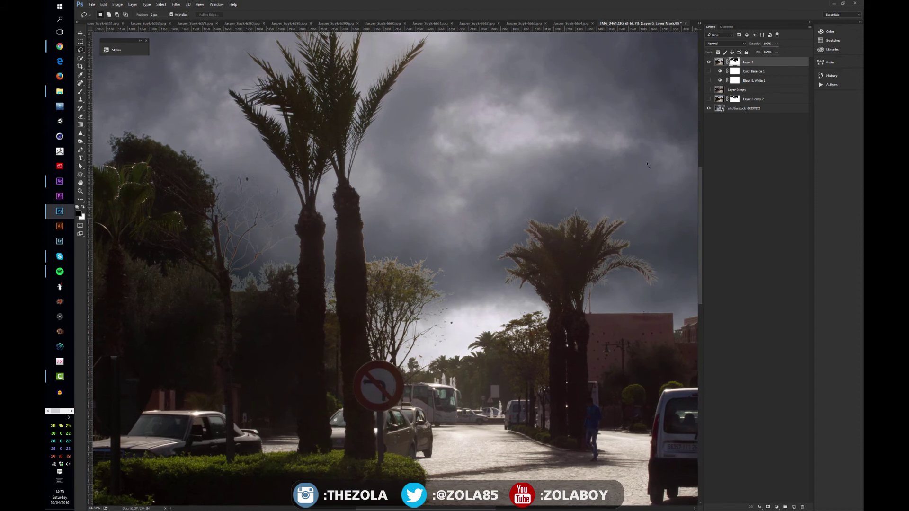
{"action": "left_click_drag", "start_coordinate": [564, 174], "coordinate": [449, 133]}
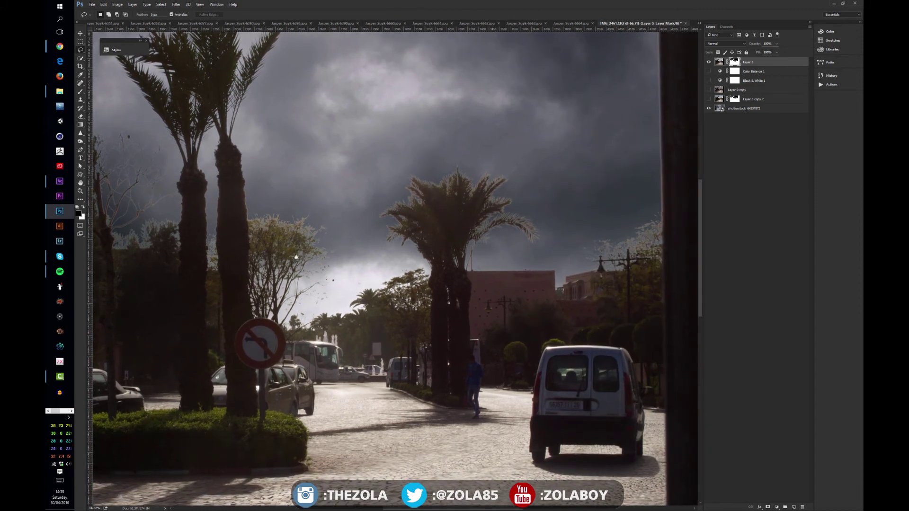
{"action": "left_click_drag", "start_coordinate": [296, 257], "coordinate": [363, 272]}
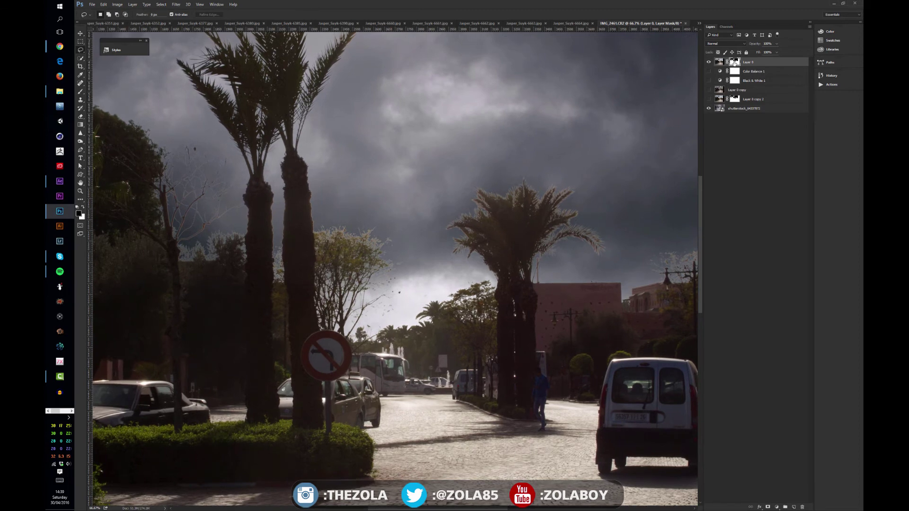
{"action": "key", "text": "alt+ctrl+r"}
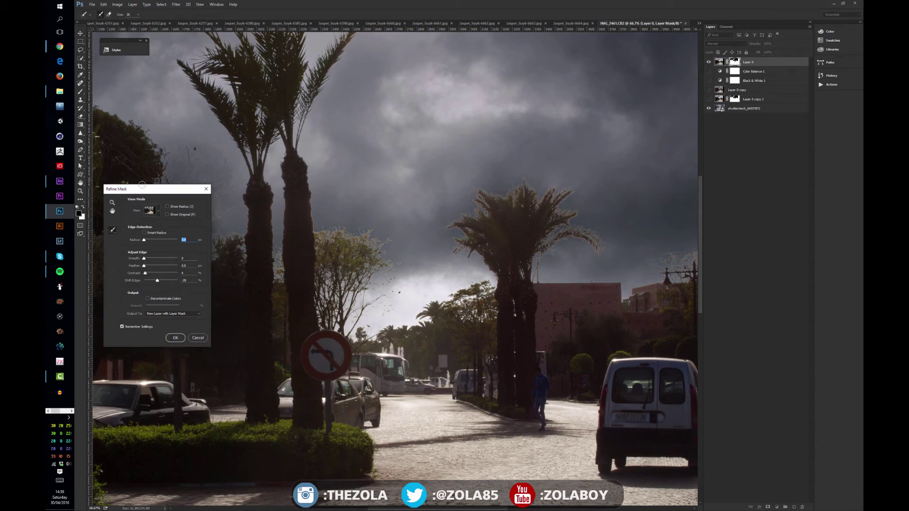
{"action": "left_click_drag", "start_coordinate": [157, 280], "coordinate": [161, 281]}
{"action": "left_click_drag", "start_coordinate": [144, 266], "coordinate": [145, 267]}
{"action": "left_click_drag", "start_coordinate": [144, 268], "coordinate": [145, 268]}
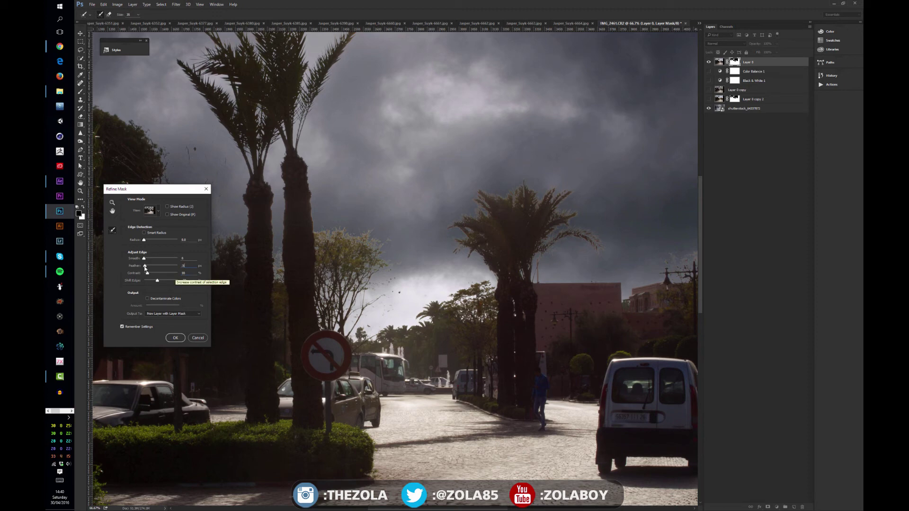
{"action": "left_click", "coordinate": [175, 338]}
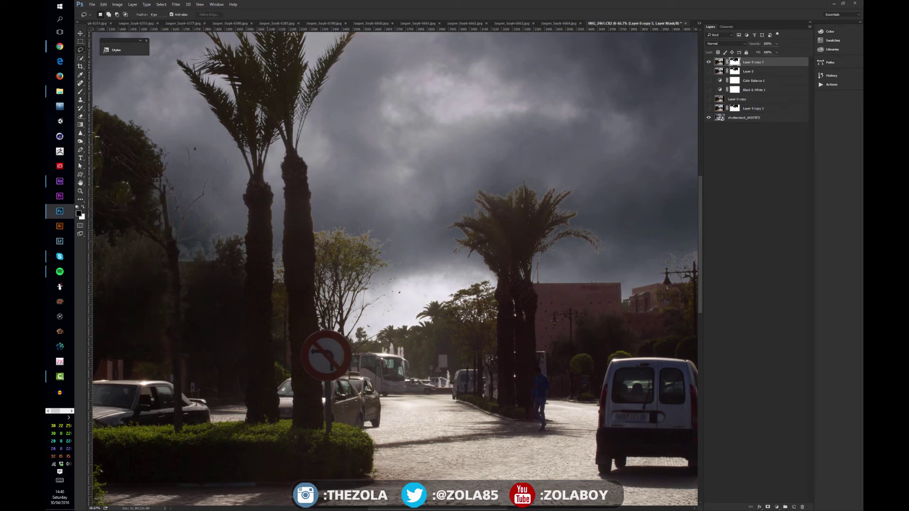
Step: Lasso the small palms on the photo's left side, darken Layer 0 copy 3's mask there by lowering the Levels midtones, and deselect
{"action": "left_click_drag", "start_coordinate": [229, 149], "coordinate": [469, 224]}
{"action": "scroll", "coordinate": [469, 224], "scroll_direction": "down", "scroll_amount": 2}
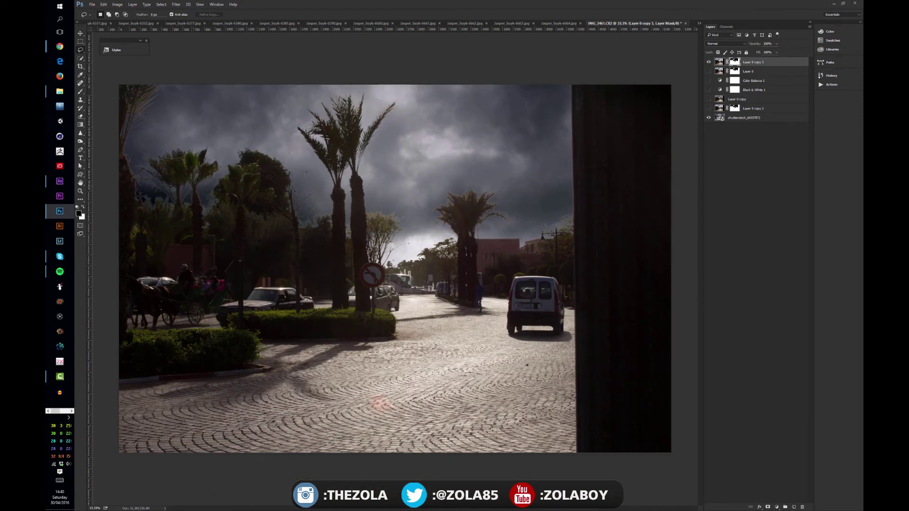
{"action": "scroll", "coordinate": [393, 267], "scroll_direction": "up", "scroll_amount": 1}
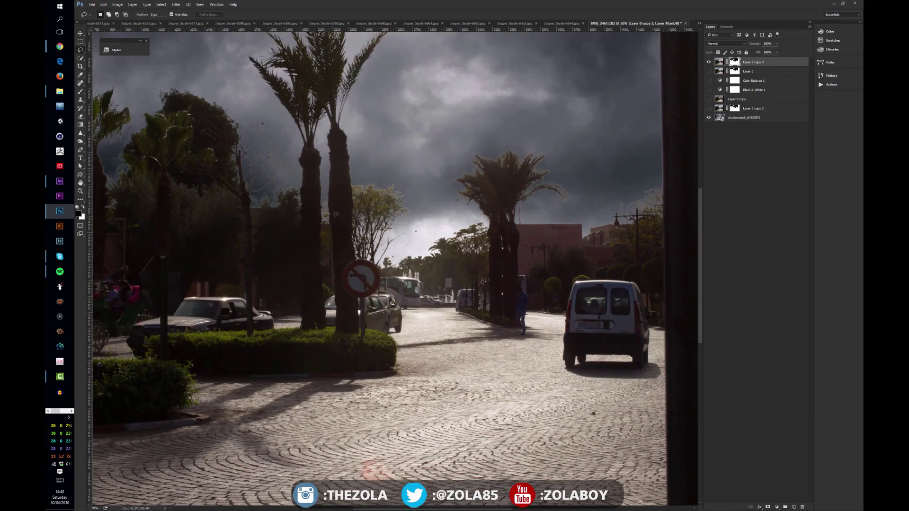
{"action": "left_click_drag", "start_coordinate": [258, 158], "coordinate": [359, 171]}
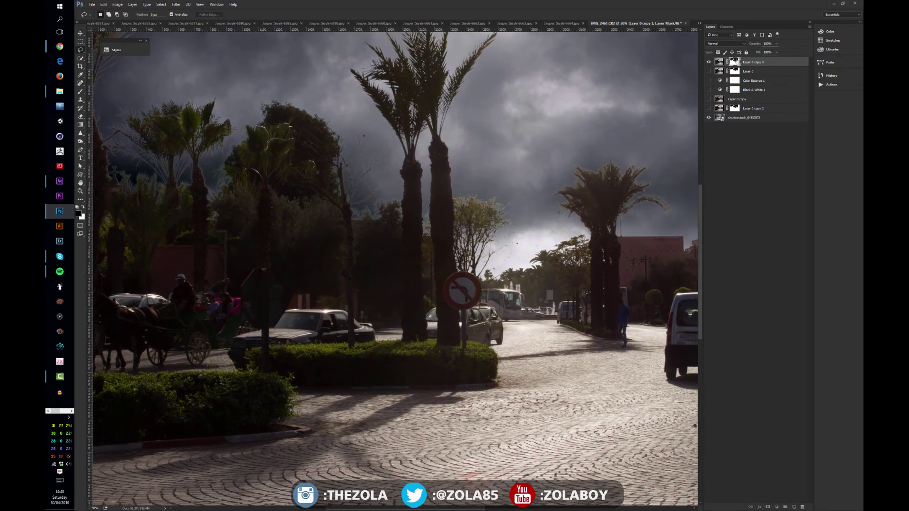
{"action": "mouse_move", "coordinate": [233, 192]}
{"action": "left_mouse_down"}
{"action": "mouse_move", "coordinate": [330, 226]}
{"action": "mouse_move", "coordinate": [254, 92]}
{"action": "mouse_move", "coordinate": [162, 110]}
{"action": "mouse_move", "coordinate": [127, 159]}
{"action": "mouse_move", "coordinate": [152, 242]}
{"action": "mouse_move", "coordinate": [240, 245]}
{"action": "left_mouse_up"}
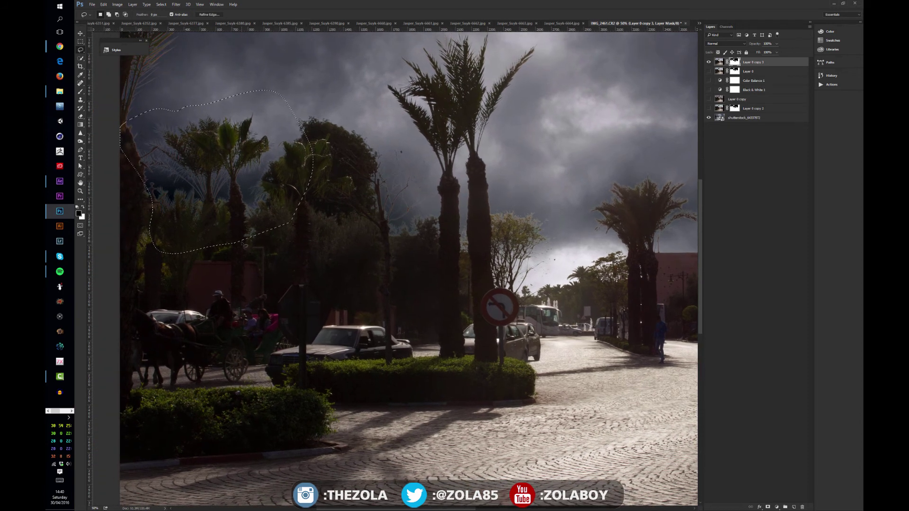
{"action": "key", "text": "ctrl+l"}
{"action": "left_click_drag", "start_coordinate": [529, 103], "coordinate": [541, 105]}
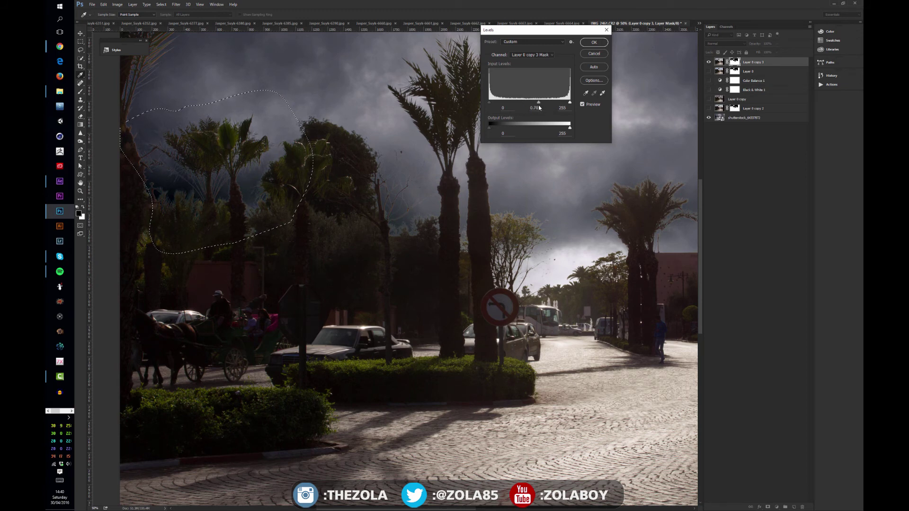
{"action": "left_click_drag", "start_coordinate": [571, 103], "coordinate": [576, 105]}
{"action": "key", "text": "Return"}
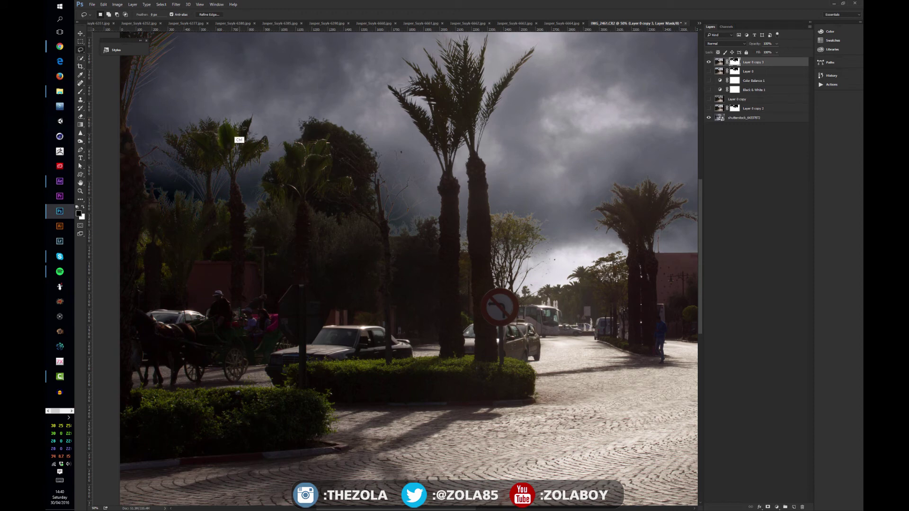
{"action": "left_click", "coordinate": [238, 139]}
Step: Lasso the palm fronds in the photo's upper-left corner, raise the mask's Levels black input to 16 with lowered midtones, and deselect
{"action": "left_click_drag", "start_coordinate": [235, 155], "coordinate": [291, 216]}
{"action": "left_click_drag", "start_coordinate": [186, 189], "coordinate": [240, 120]}
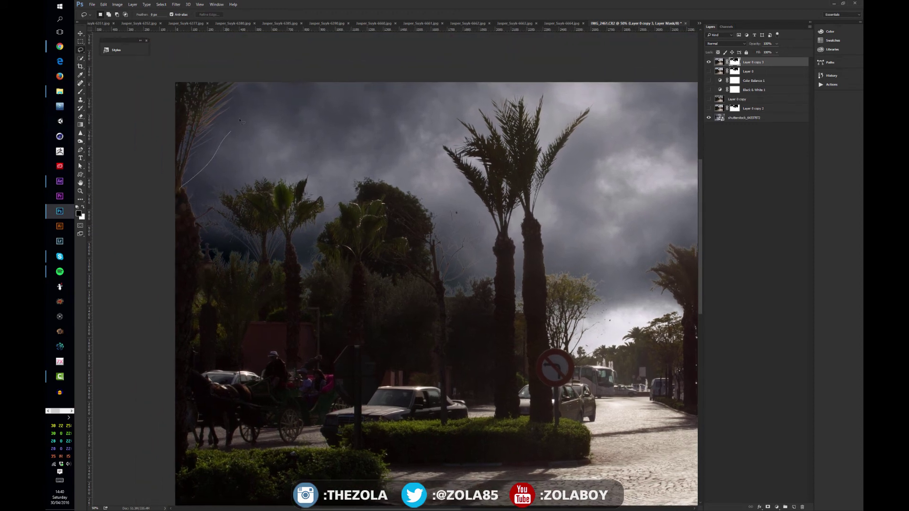
{"action": "left_click_drag", "start_coordinate": [185, 103], "coordinate": [175, 187]}
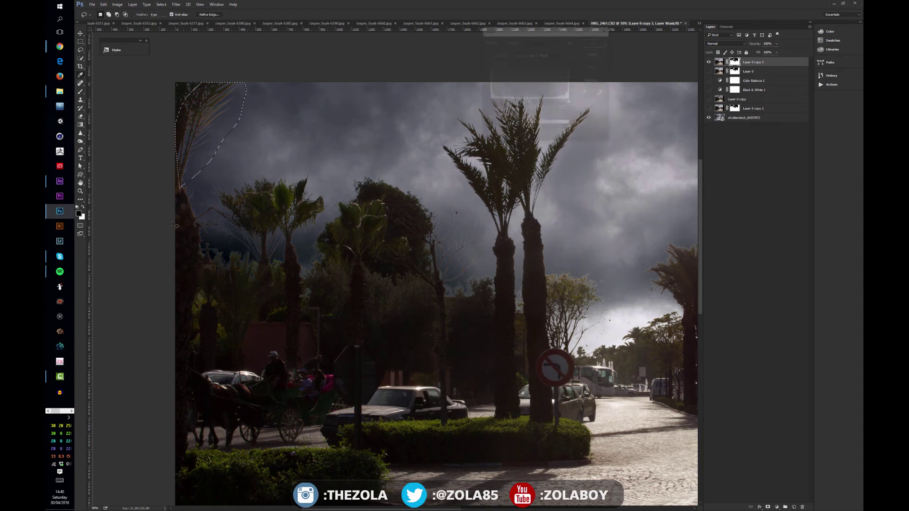
{"action": "key", "text": "ctrl+l"}
{"action": "left_click_drag", "start_coordinate": [537, 101], "coordinate": [495, 102]}
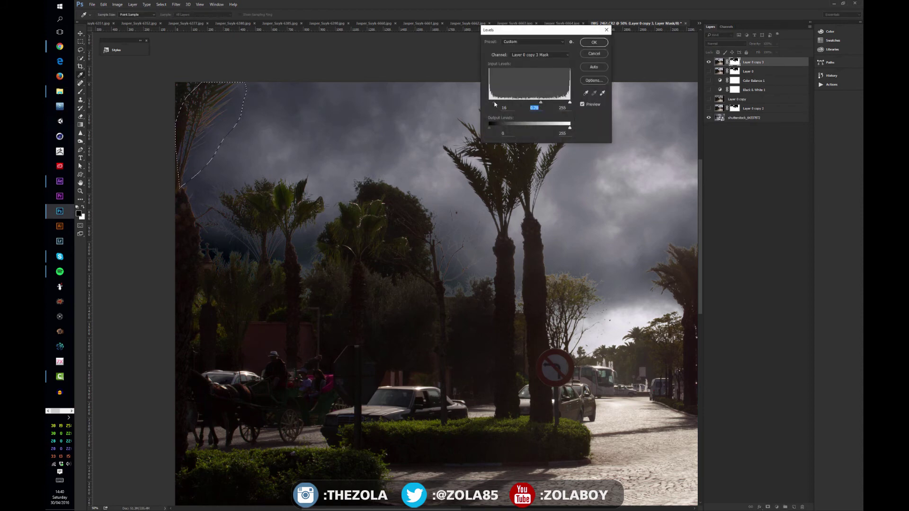
{"action": "left_click", "coordinate": [594, 42]}
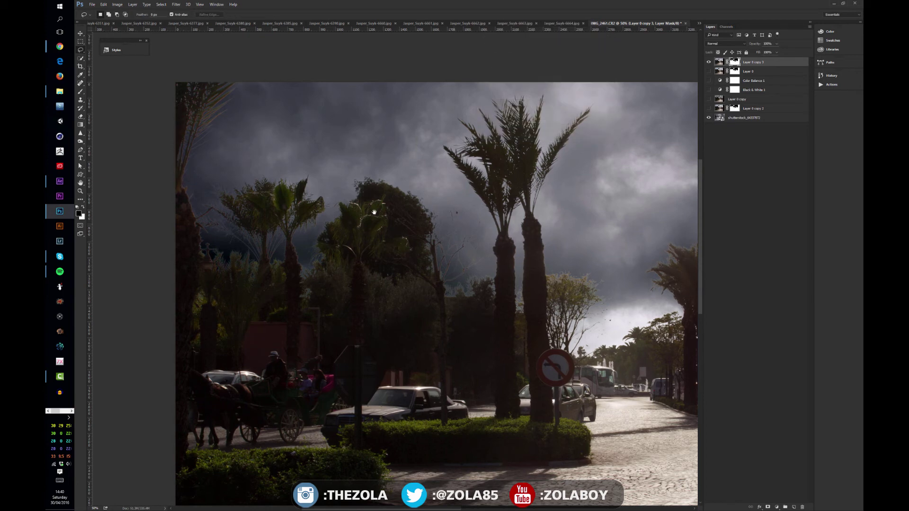
Step: Duplicate the masked Layer 0 copy 3 and hide the original
{"action": "left_click_drag", "start_coordinate": [373, 213], "coordinate": [298, 199]}
{"action": "left_click_drag", "start_coordinate": [411, 276], "coordinate": [346, 202]}
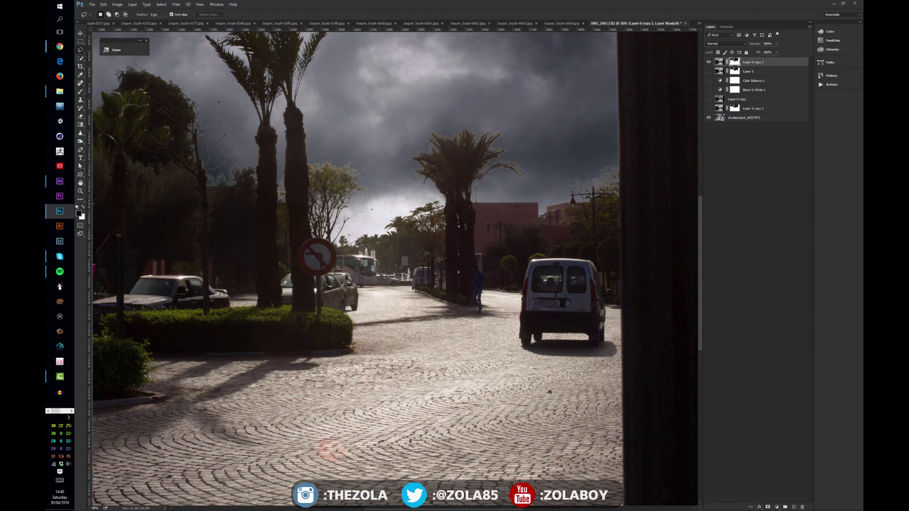
{"action": "left_click_drag", "start_coordinate": [423, 251], "coordinate": [374, 260]}
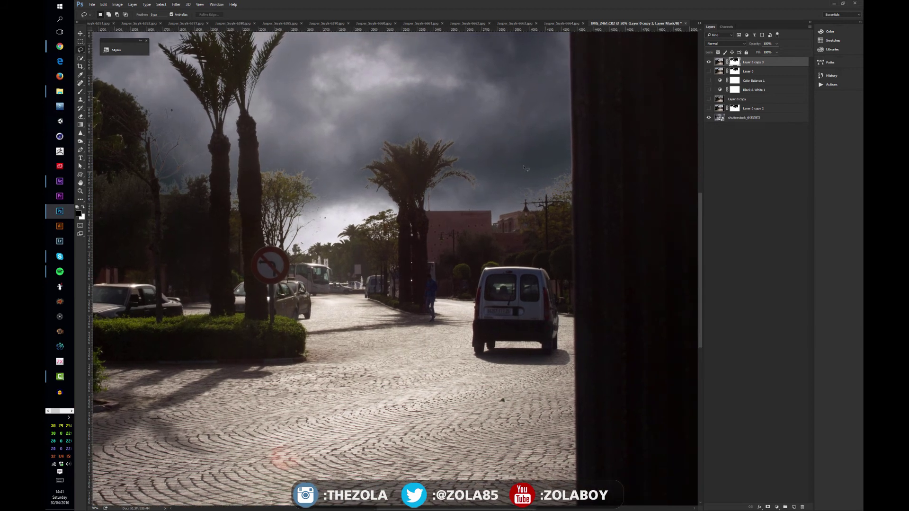
{"action": "left_click_drag", "start_coordinate": [386, 138], "coordinate": [460, 151]}
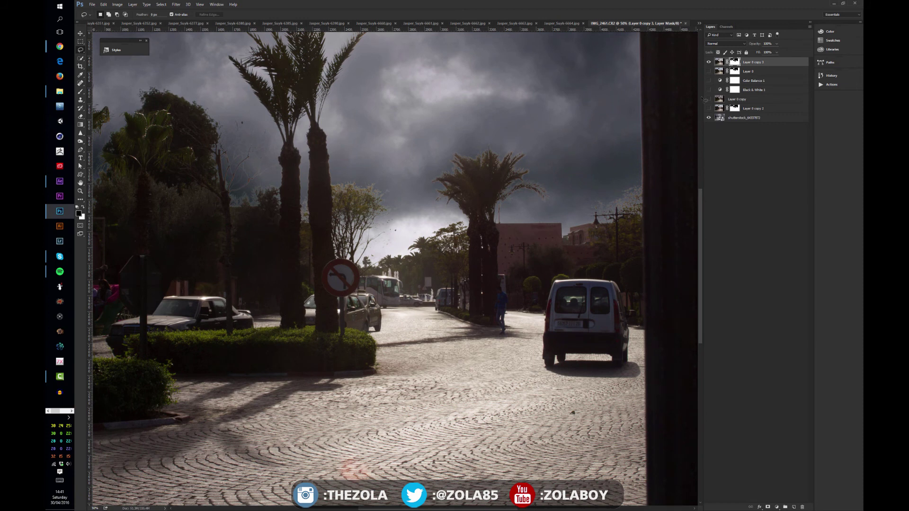
{"action": "key", "text": "ctrl+j"}
{"action": "key", "text": "x"}
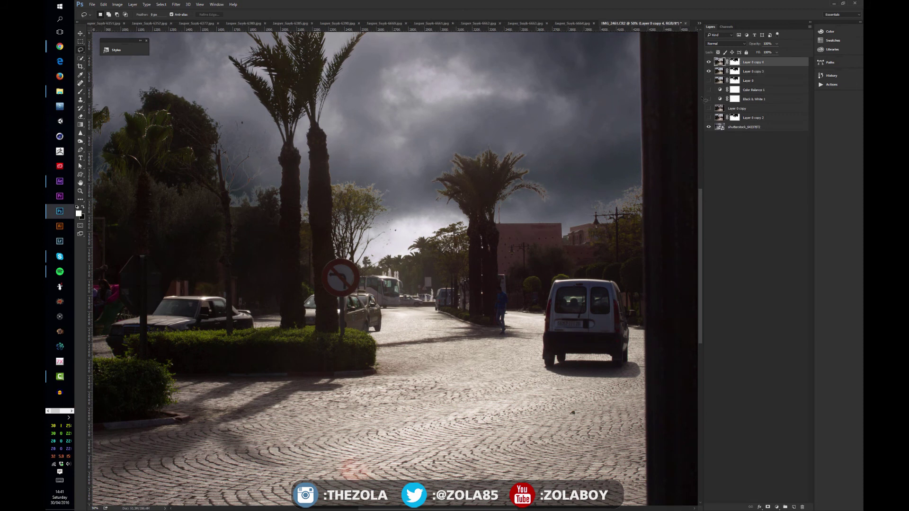
{"action": "left_click", "coordinate": [708, 71]}
Step: Apply the layer mask of Layer 0 copy 4 and defringe the layer with a width of 1 pixel
{"action": "right_click", "coordinate": [735, 62]}
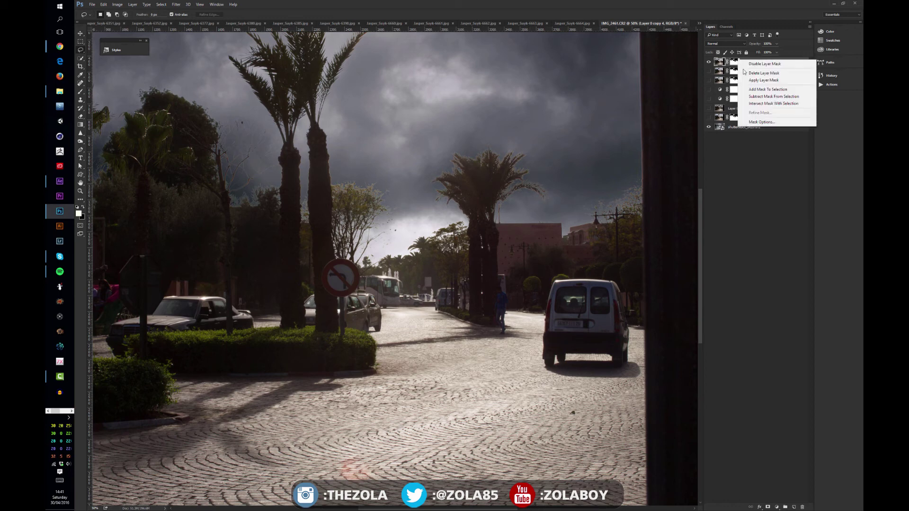
{"action": "left_click", "coordinate": [767, 83]}
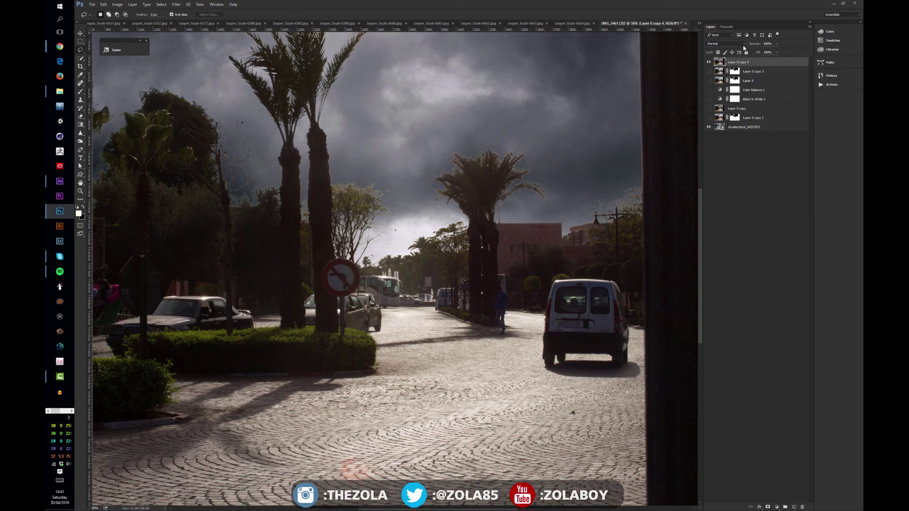
{"action": "left_click_drag", "start_coordinate": [191, 129], "coordinate": [350, 218]}
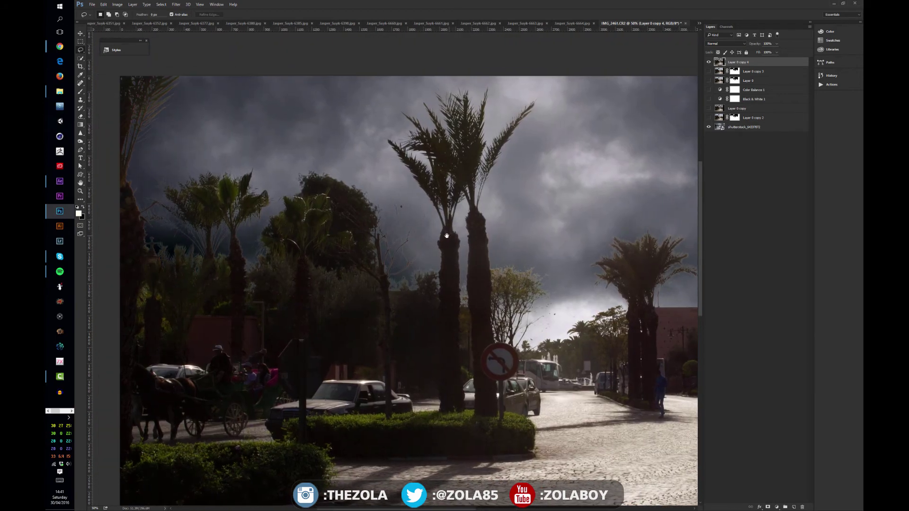
{"action": "left_click", "coordinate": [137, 6]}
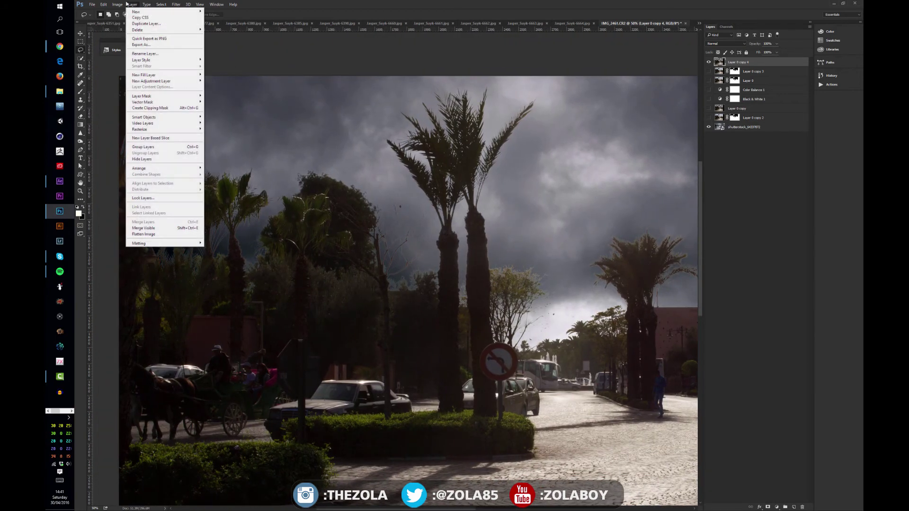
{"action": "mouse_move", "coordinate": [117, 6]}
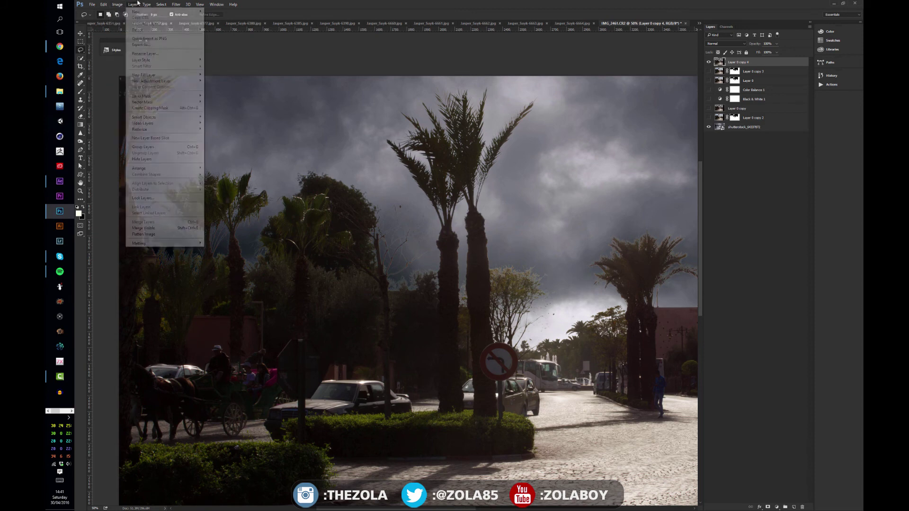
{"action": "mouse_move", "coordinate": [147, 4]}
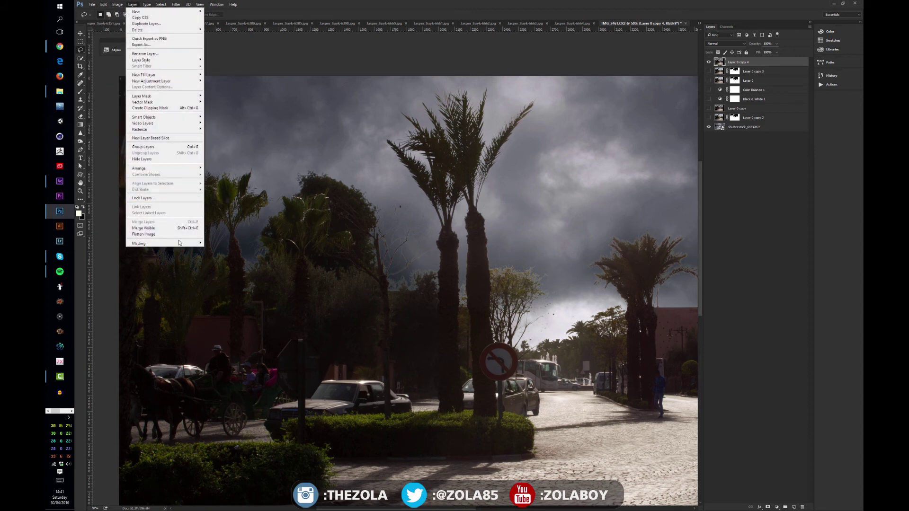
{"action": "mouse_move", "coordinate": [184, 243]}
{"action": "left_click", "coordinate": [110, 248]}
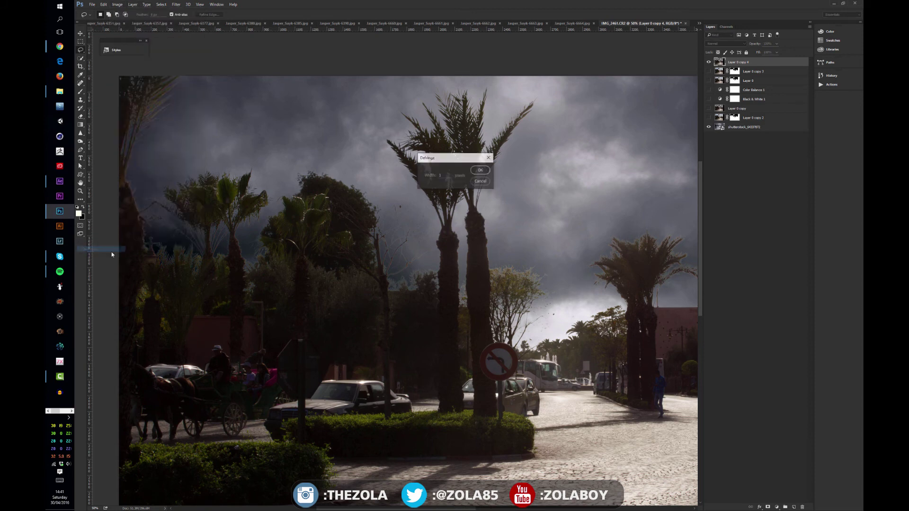
{"action": "left_click", "coordinate": [479, 172]}
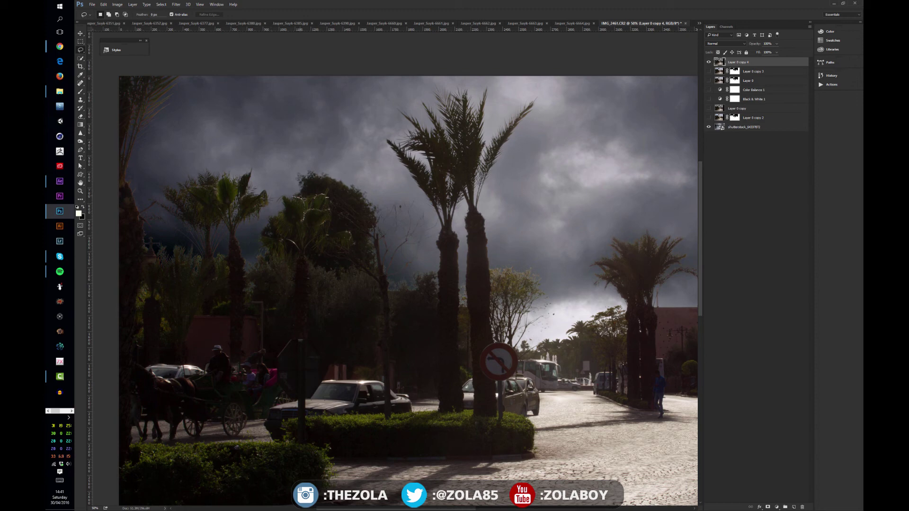
Step: Examine the defringed edges of the palms, trees and buildings against the new sky up close, from the tall palms across to the dark pillar
{"action": "key", "text": "ctrl+plus"}
{"action": "left_click_drag", "start_coordinate": [428, 238], "coordinate": [378, 277]}
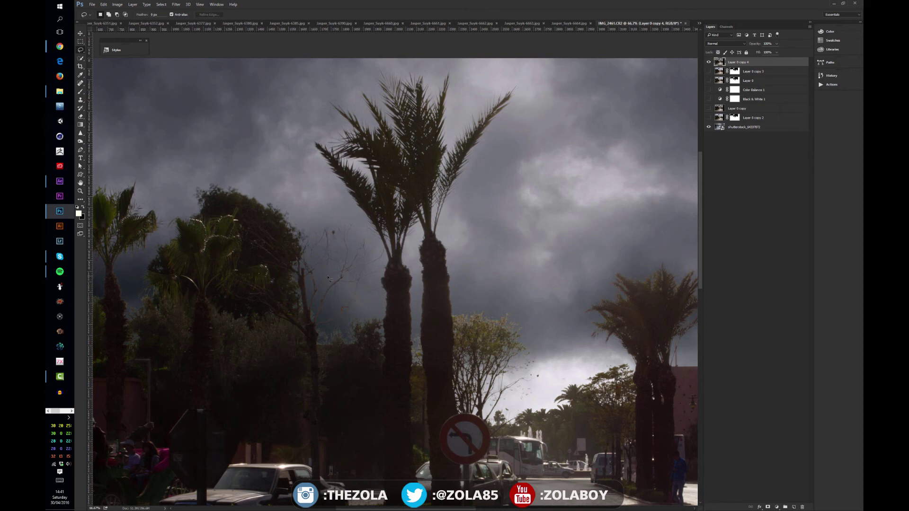
{"action": "key", "text": "ctrl+plus"}
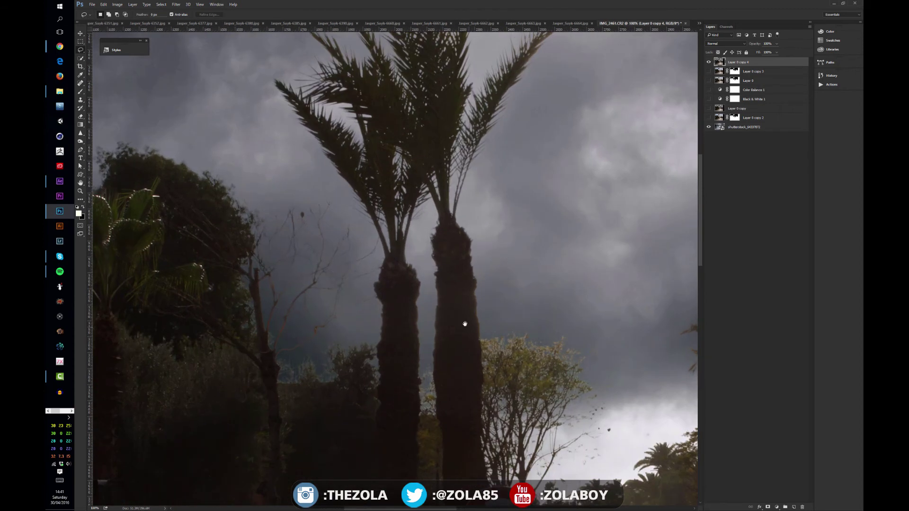
{"action": "left_click_drag", "start_coordinate": [465, 324], "coordinate": [433, 314]}
{"action": "left_click_drag", "start_coordinate": [410, 166], "coordinate": [395, 215]}
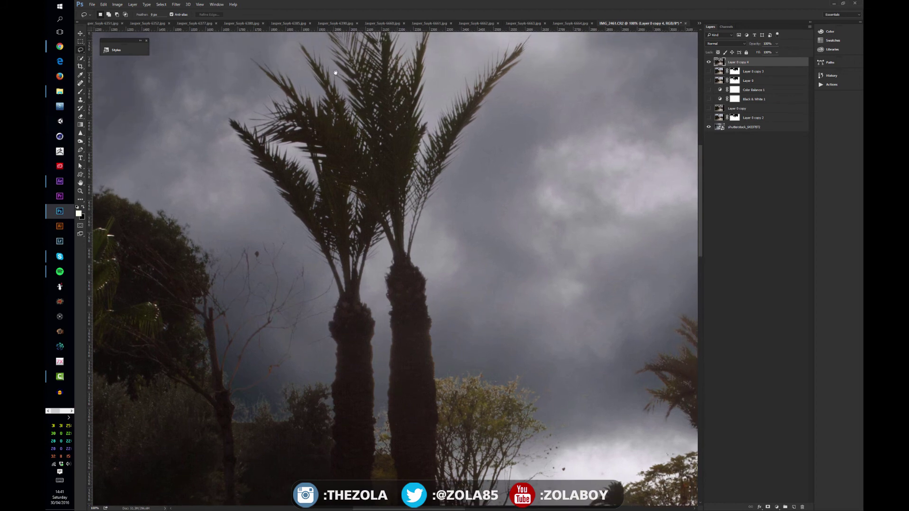
{"action": "left_click_drag", "start_coordinate": [448, 127], "coordinate": [372, 105]}
{"action": "left_click_drag", "start_coordinate": [414, 322], "coordinate": [307, 185]}
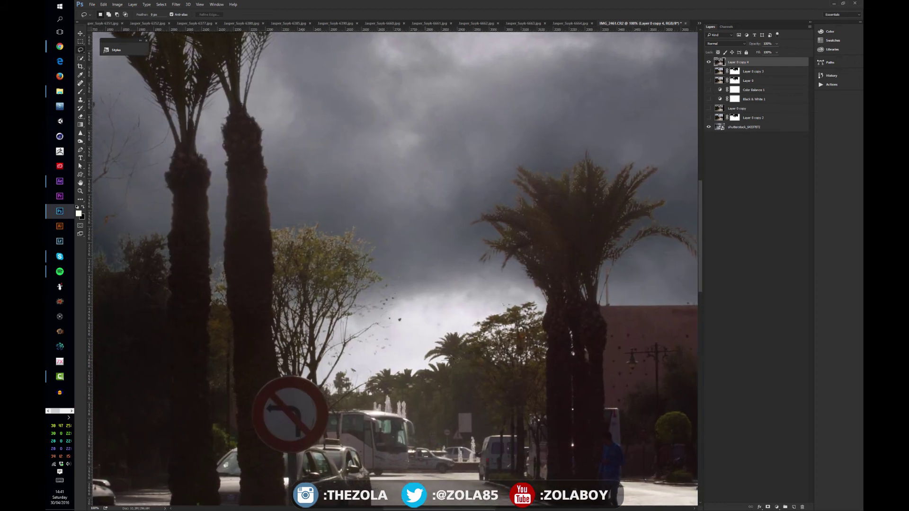
{"action": "left_click_drag", "start_coordinate": [560, 301], "coordinate": [381, 306]}
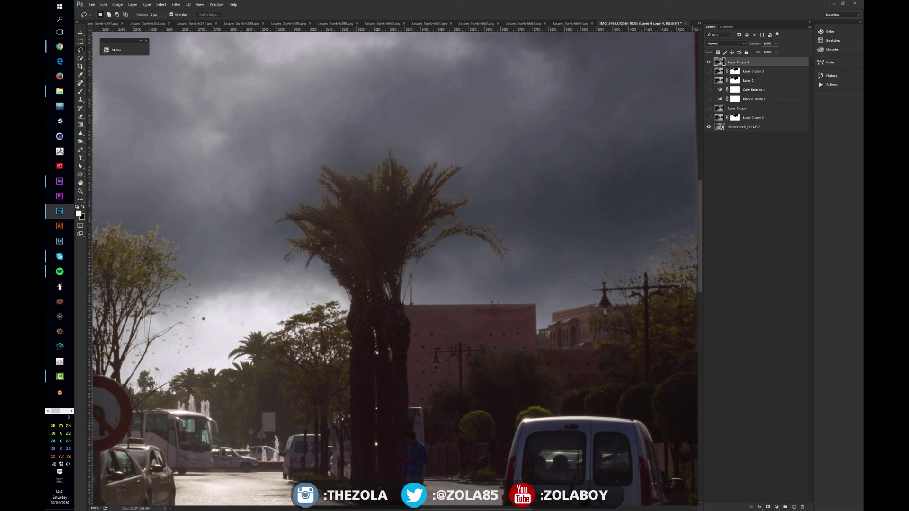
{"action": "left_click_drag", "start_coordinate": [486, 320], "coordinate": [410, 304]}
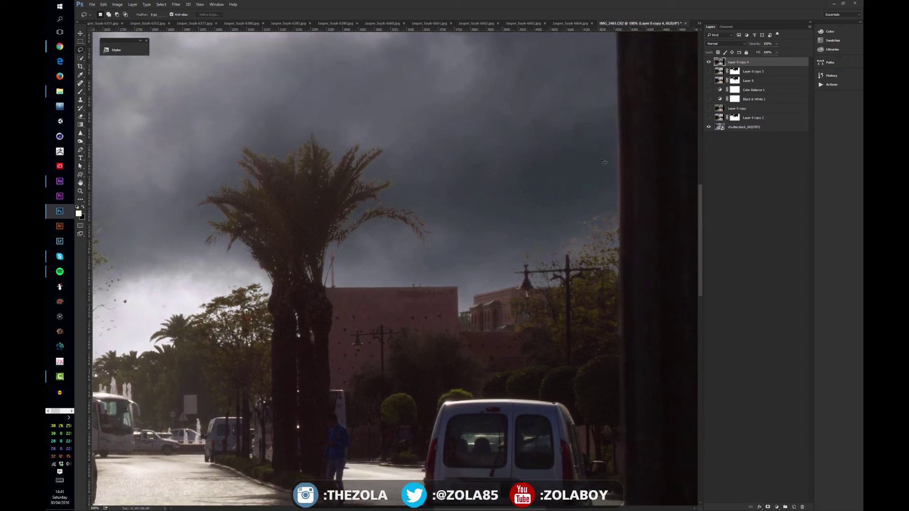
{"action": "key", "text": "ctrl+minus"}
{"action": "key", "text": "ctrl+minus"}
{"action": "key", "text": "ctrl+minus"}
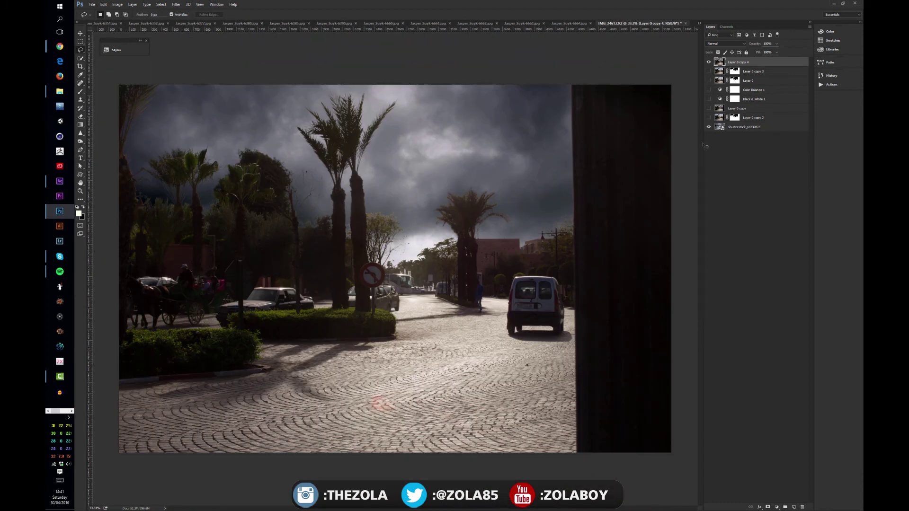
Step: Show the Color Balance 1 and Black & White 1 adjustment layers
{"action": "left_click", "coordinate": [709, 89]}
{"action": "left_click", "coordinate": [749, 91]}
{"action": "left_click", "coordinate": [750, 99]}
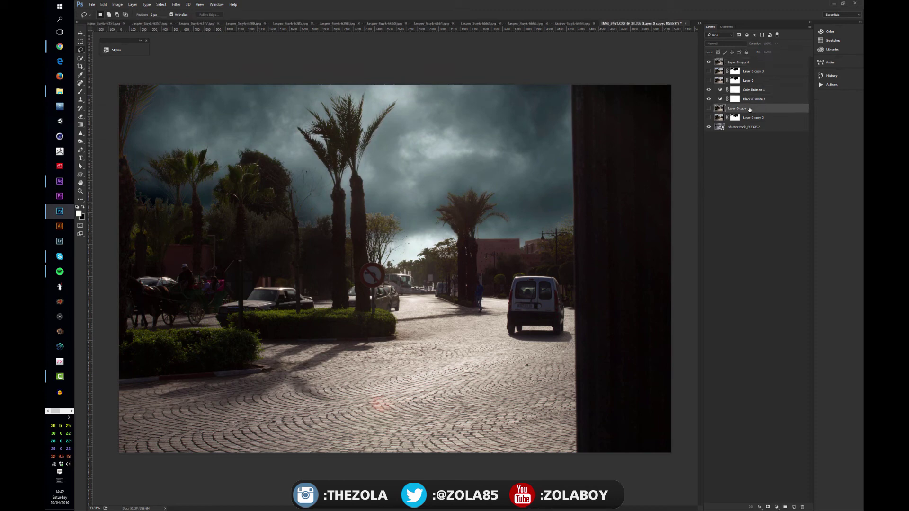
{"action": "left_click", "coordinate": [736, 62]}
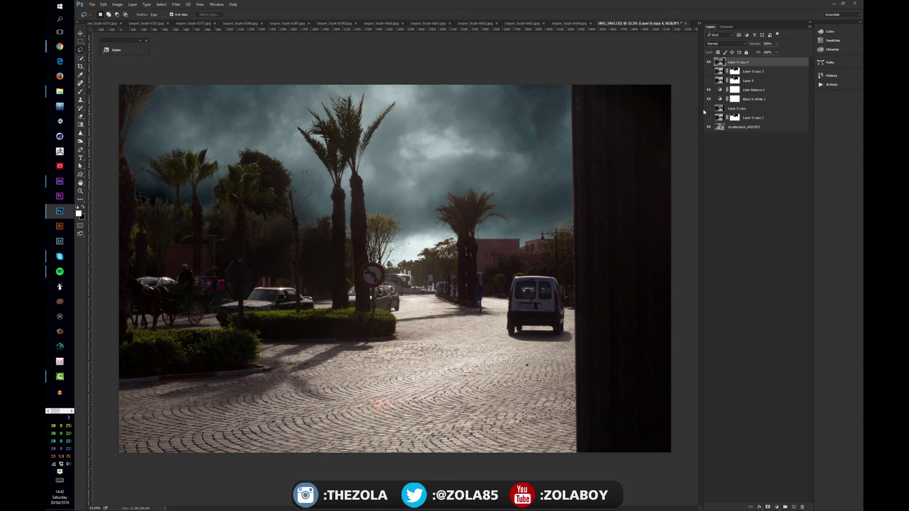
{"action": "left_click", "coordinate": [768, 220]}
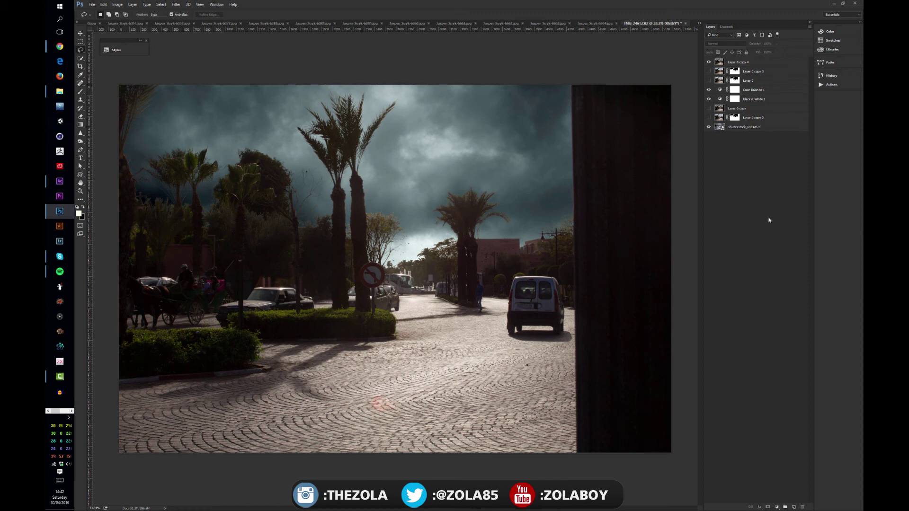
{"action": "left_click", "coordinate": [738, 64]}
Step: Move the Color Balance 1 and Black & White 1 layers together above Layer 0 copy 4, and hide Black & White 1
{"action": "left_click", "coordinate": [749, 93]}
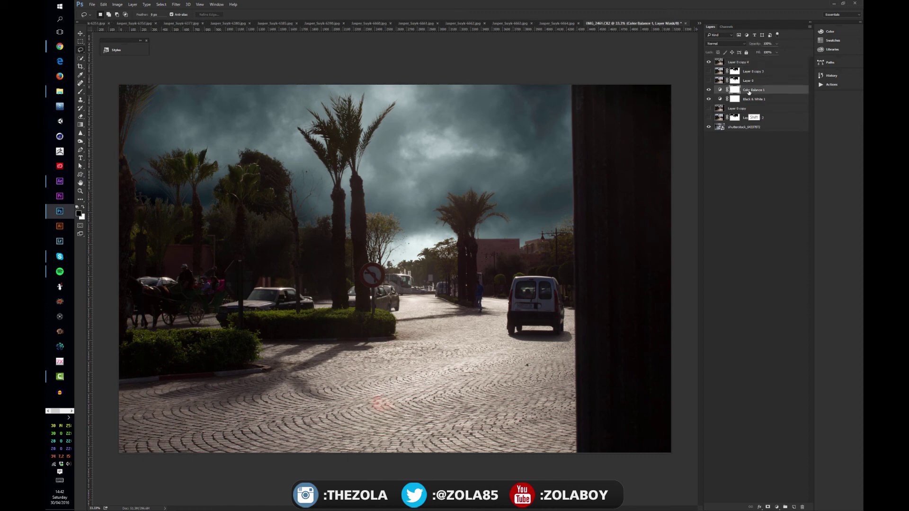
{"action": "left_click", "coordinate": [750, 99], "text": "shift"}
{"action": "left_click_drag", "start_coordinate": [751, 99], "coordinate": [757, 57]}
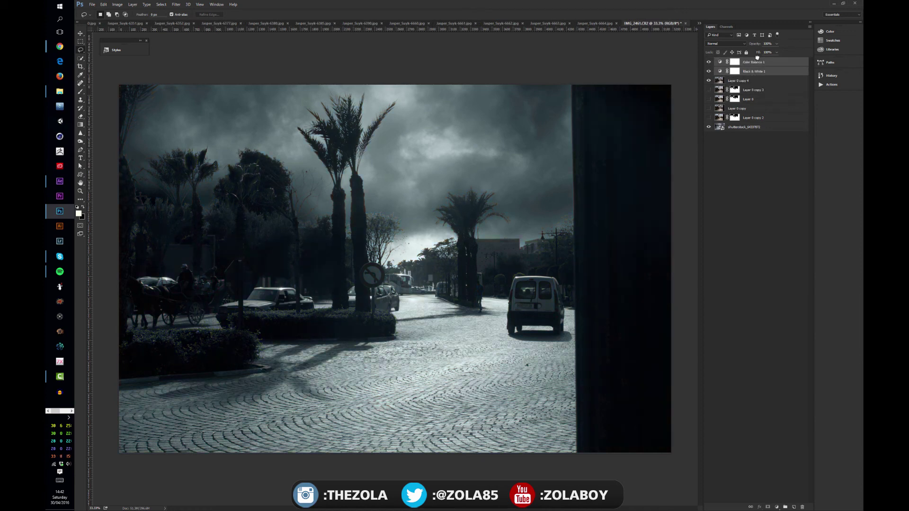
{"action": "left_click", "coordinate": [754, 210]}
{"action": "left_click", "coordinate": [709, 71]}
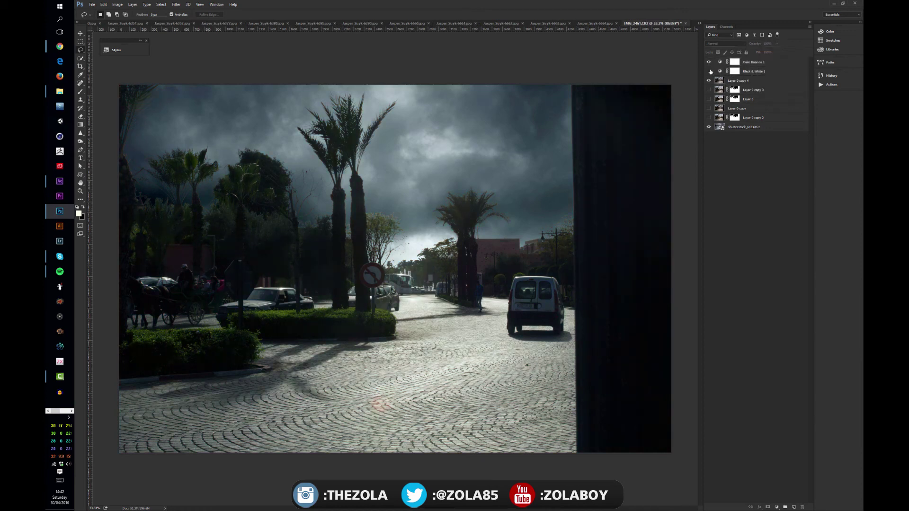
Step: Hide the Color Balance 1 layer and add a Curves adjustment layer directly above it
{"action": "left_click", "coordinate": [769, 64]}
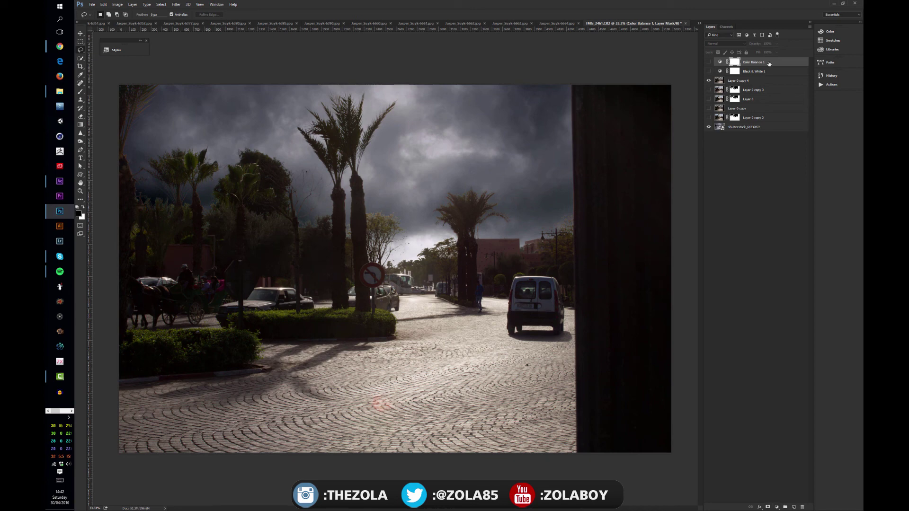
{"action": "left_click", "coordinate": [776, 507]}
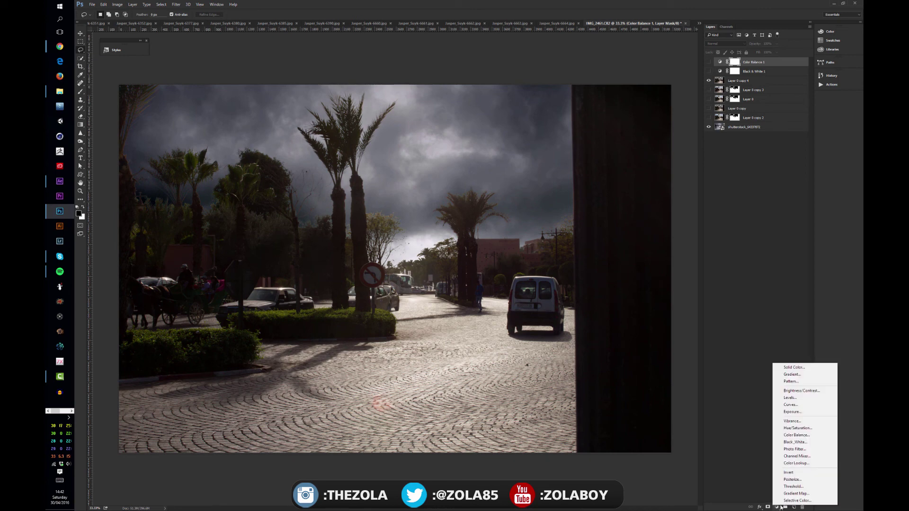
{"action": "left_click", "coordinate": [800, 410]}
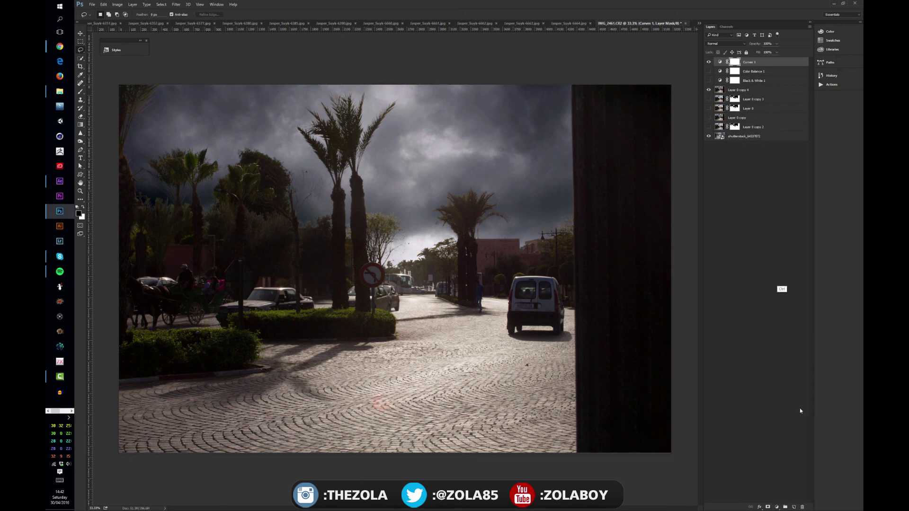
Step: Darken the image with the new Curves layer by anchoring a point in the shadows and lowering a point in the highlights
{"action": "left_click_drag", "start_coordinate": [862, 156], "coordinate": [585, 75]}
{"action": "left_click_drag", "start_coordinate": [570, 160], "coordinate": [569, 161]}
{"action": "mouse_move", "coordinate": [606, 122]}
{"action": "left_mouse_down"}
{"action": "mouse_move", "coordinate": [618, 115]}
{"action": "mouse_move", "coordinate": [611, 128]}
{"action": "left_mouse_up"}
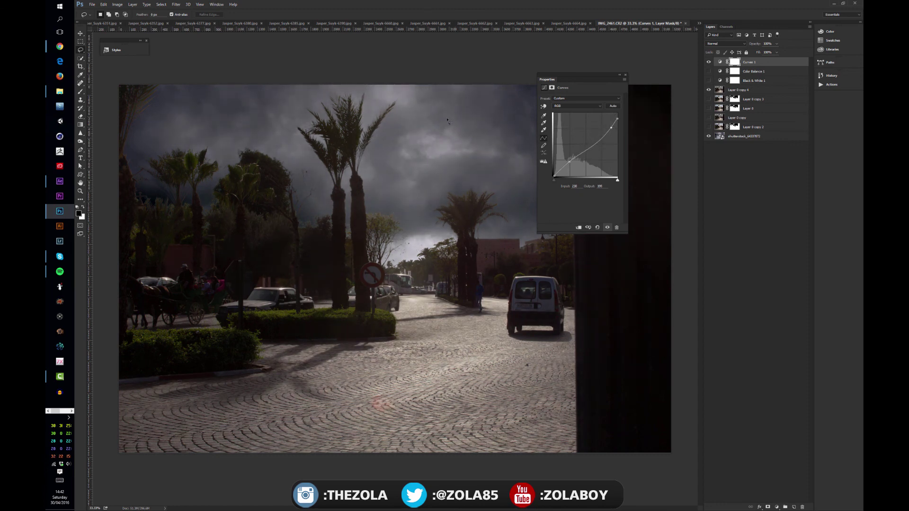
{"action": "left_click_drag", "start_coordinate": [611, 127], "coordinate": [611, 127]}
{"action": "left_click", "coordinate": [625, 76]}
{"action": "left_click", "coordinate": [729, 90]}
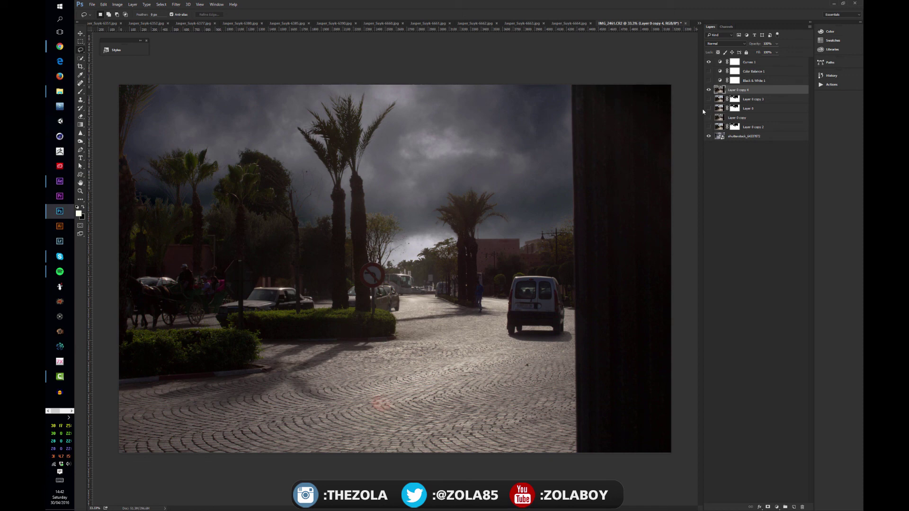
{"action": "key", "text": "ctrl+l"}
{"action": "left_click_drag", "start_coordinate": [570, 102], "coordinate": [573, 105]}
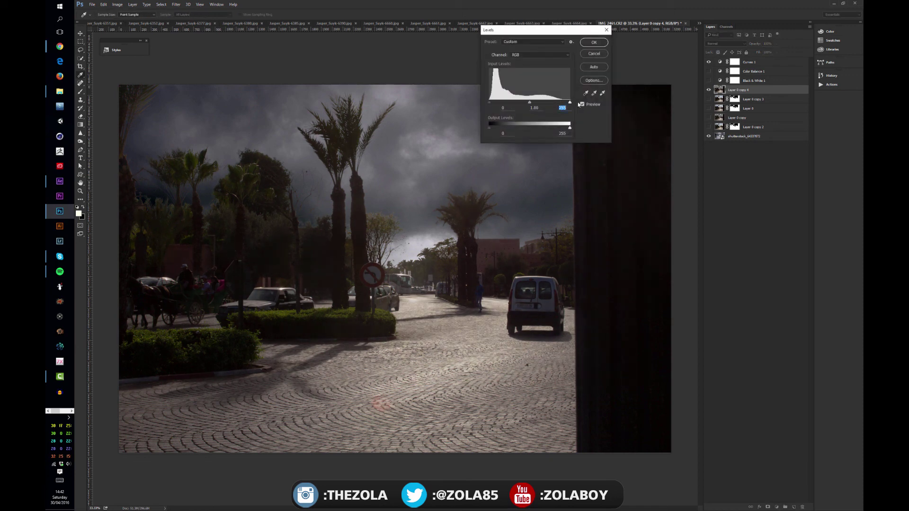
{"action": "mouse_move", "coordinate": [489, 102]}
{"action": "left_mouse_down"}
{"action": "mouse_move", "coordinate": [513, 103]}
{"action": "mouse_move", "coordinate": [481, 102]}
{"action": "left_mouse_up"}
{"action": "mouse_move", "coordinate": [570, 128]}
{"action": "left_mouse_down"}
{"action": "mouse_move", "coordinate": [550, 127]}
{"action": "mouse_move", "coordinate": [567, 128]}
{"action": "left_mouse_up"}
{"action": "left_click", "coordinate": [597, 54]}
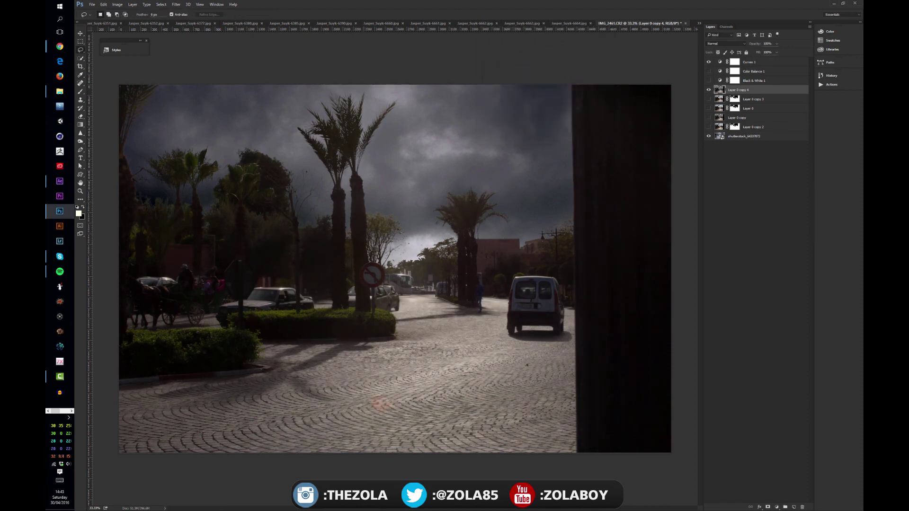
Step: Show the Black & White 1 layer and reduce its opacity to under 50% to partly desaturate the image
{"action": "left_click", "coordinate": [709, 81]}
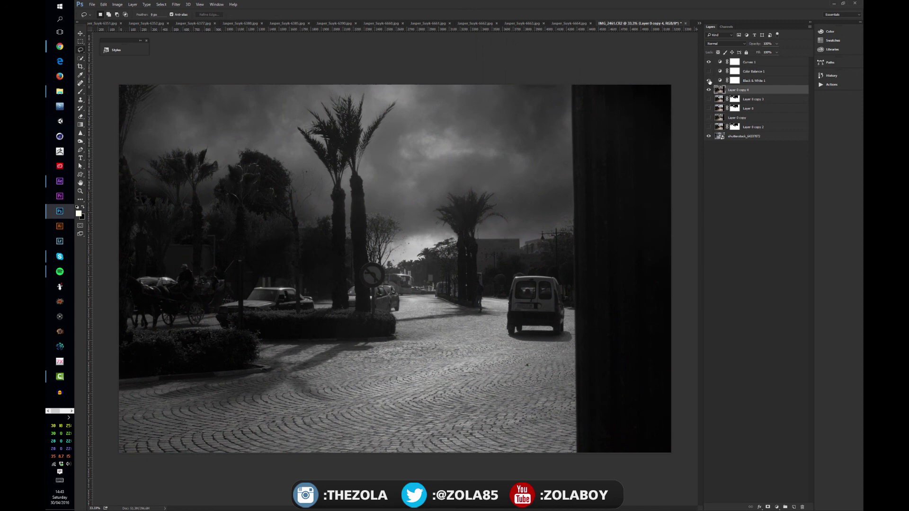
{"action": "left_click", "coordinate": [764, 82]}
{"action": "left_click_drag", "start_coordinate": [776, 43], "coordinate": [760, 53]}
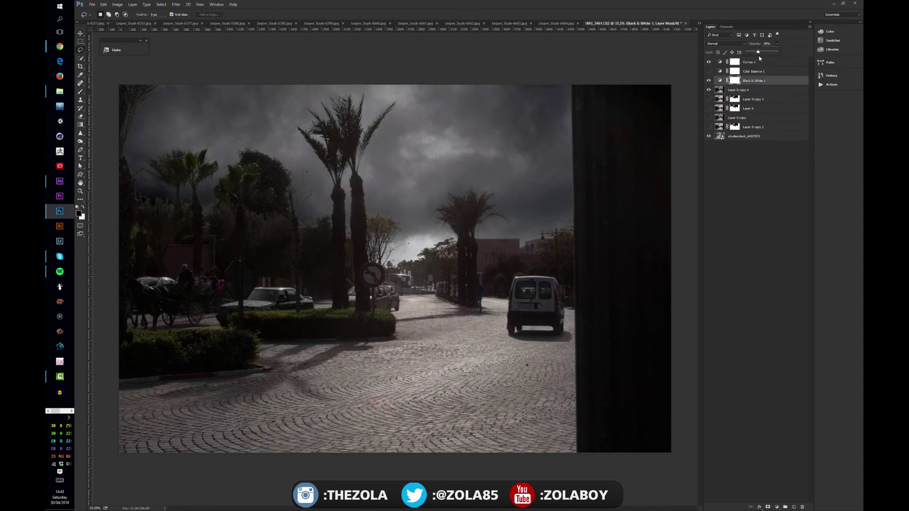
{"action": "left_click", "coordinate": [703, 231]}
Step: Show the Color Balance 1 layer and reduce its opacity to soften the blue-green tint
{"action": "left_click", "coordinate": [709, 71]}
{"action": "left_click", "coordinate": [754, 73]}
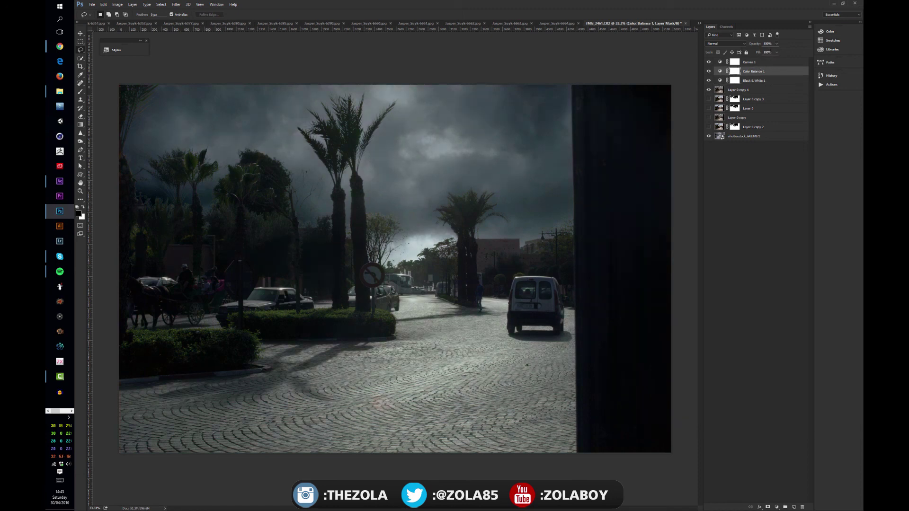
{"action": "left_click", "coordinate": [776, 43]}
{"action": "left_click", "coordinate": [754, 52]}
{"action": "key", "text": "v"}
{"action": "left_click", "coordinate": [770, 166]}
Step: Examine the graded composite as a whole and up close around the tall palms and stormy sky
{"action": "key", "text": "ctrl+minus"}
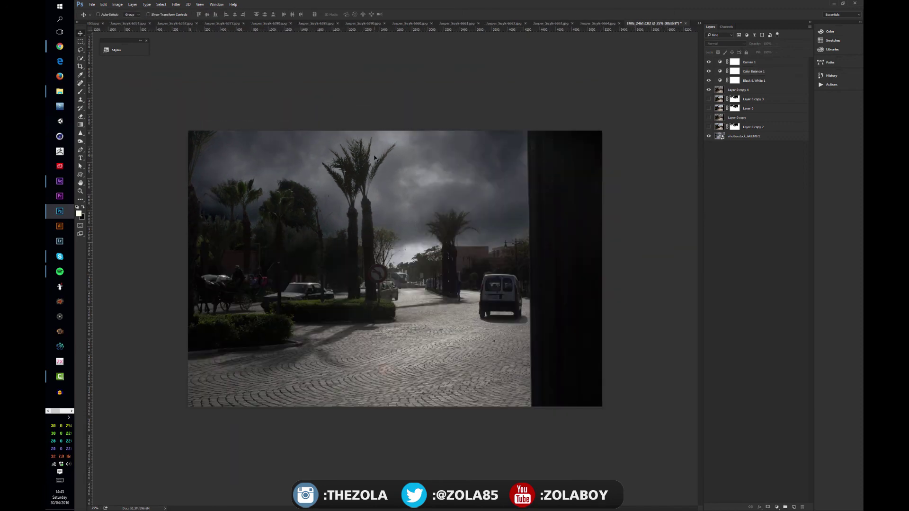
{"action": "key", "text": "ctrl+plus"}
{"action": "key", "text": "ctrl+plus"}
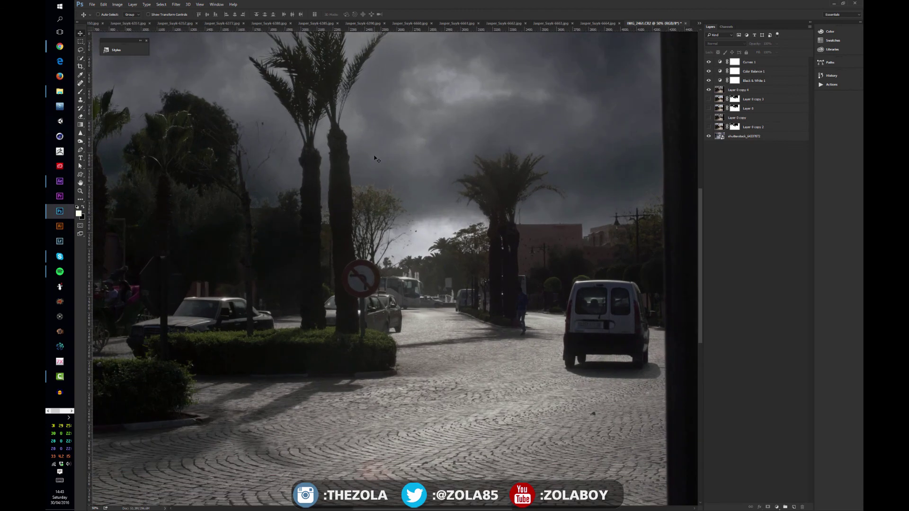
{"action": "left_click_drag", "start_coordinate": [295, 173], "coordinate": [395, 254]}
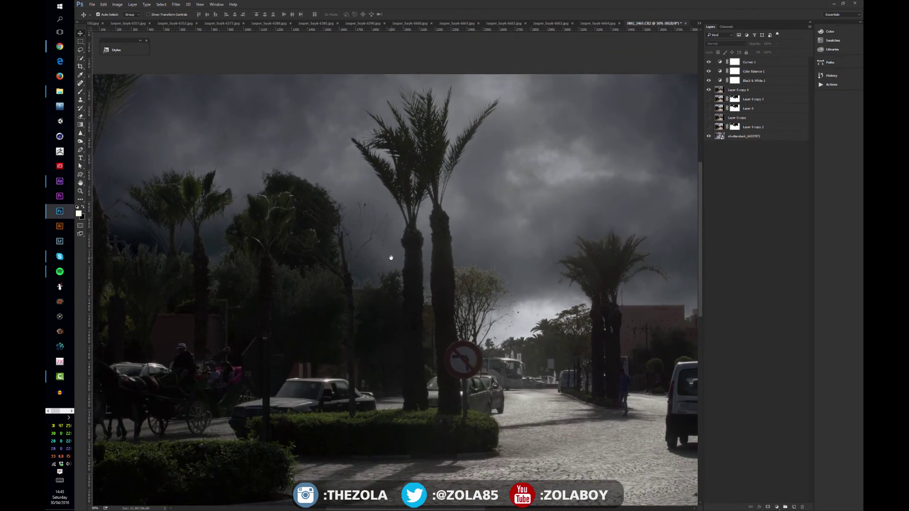
{"action": "key", "text": "ctrl+minus"}
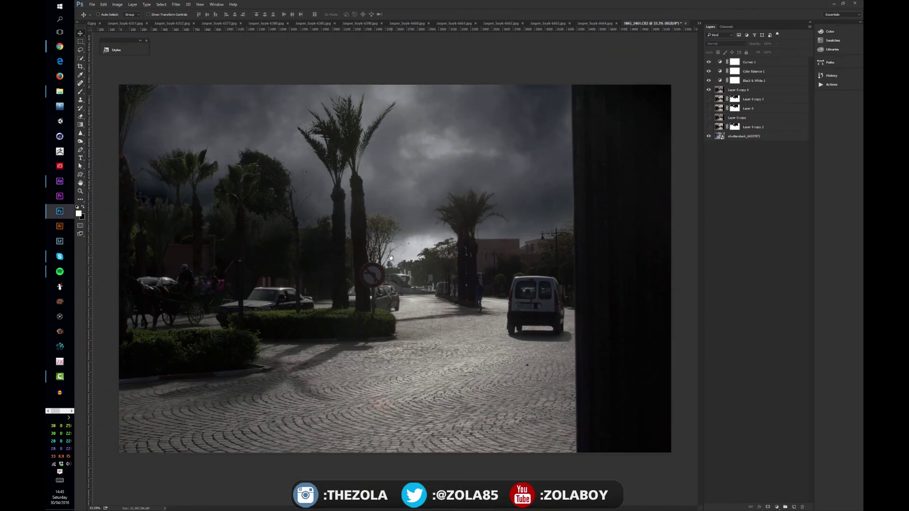